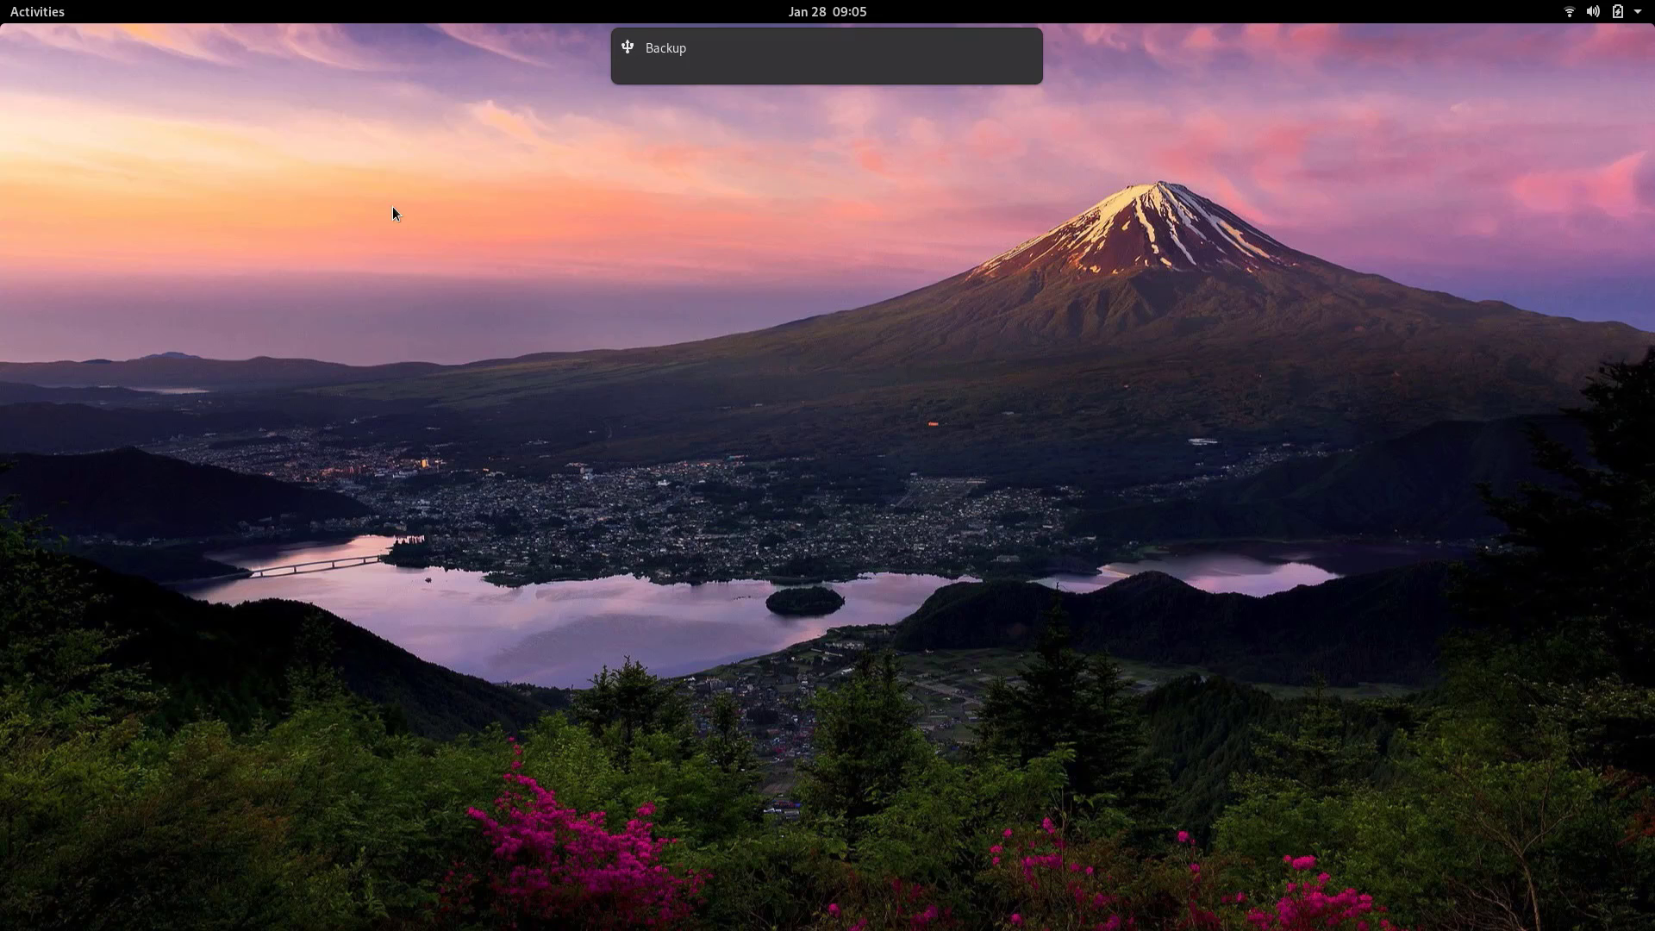
# Open the Disks utility and select the 16 GB thumb drive.
pyautogui.press('super')
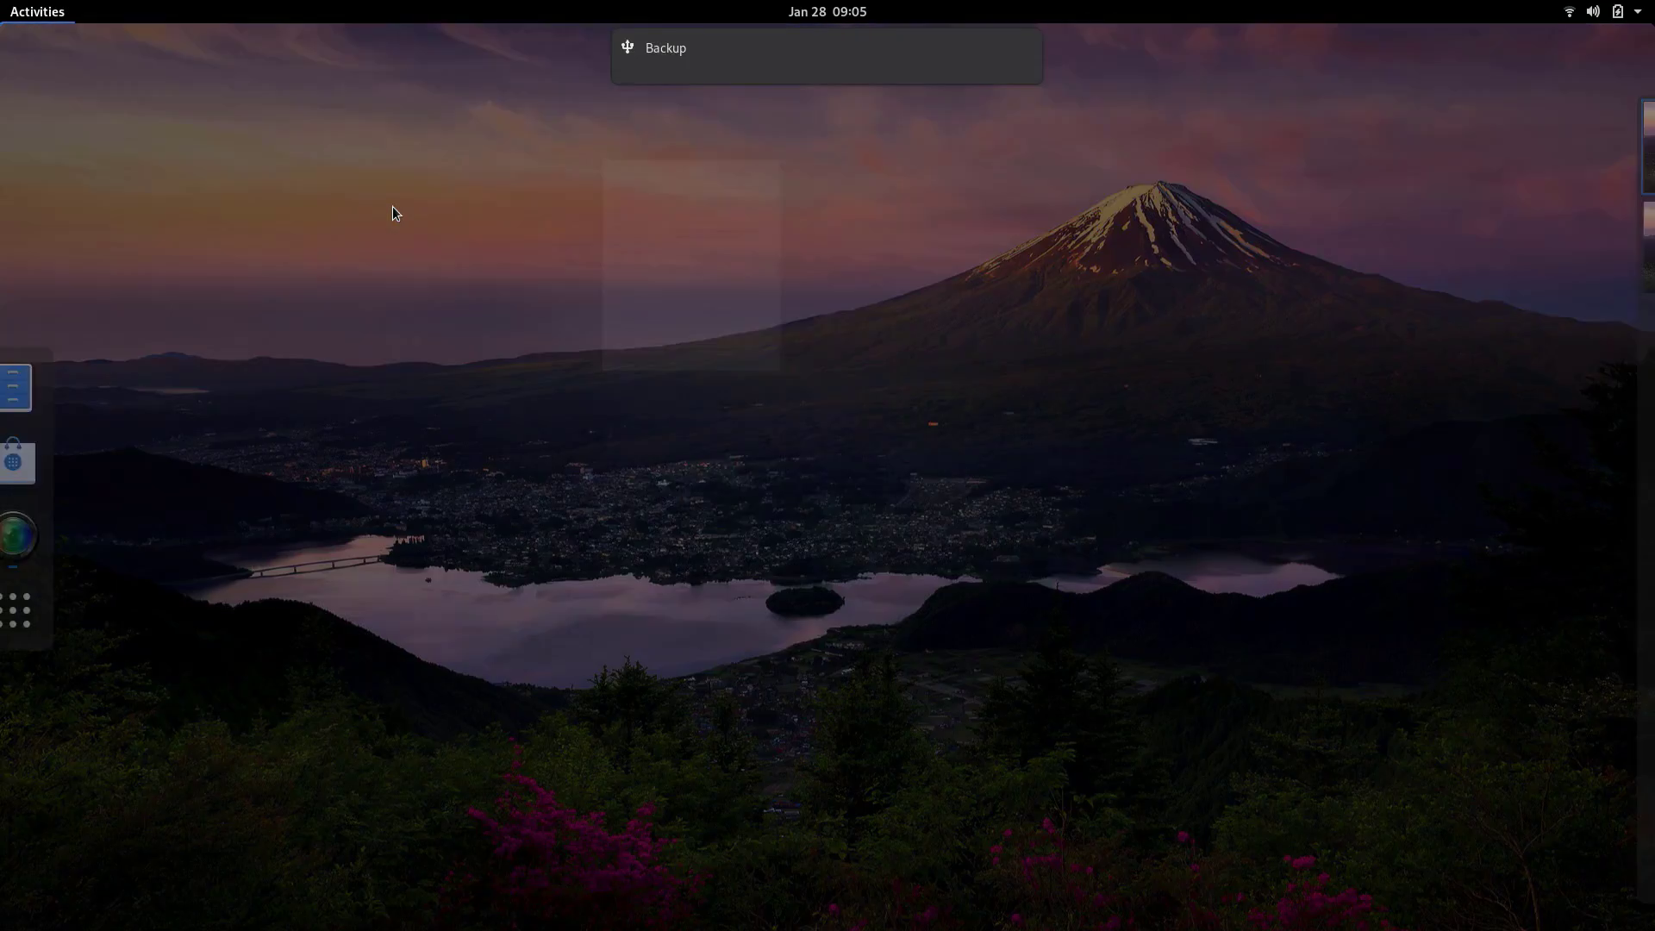
pyautogui.write('disk')
pyautogui.press('Return')
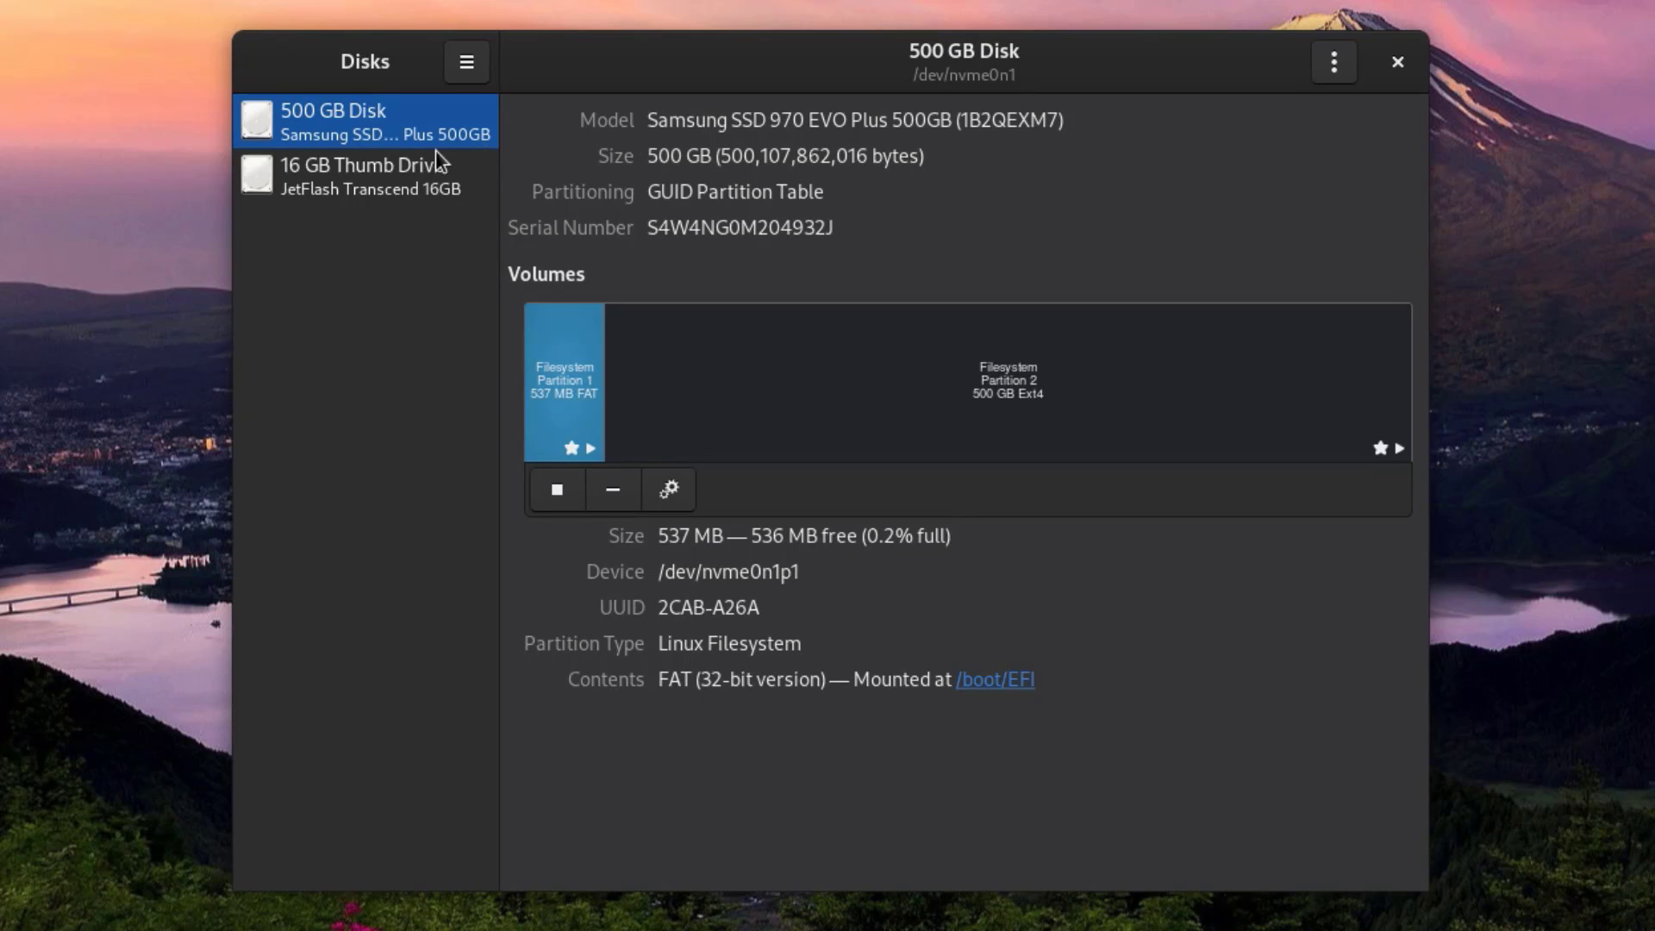
pyautogui.click(394, 192)
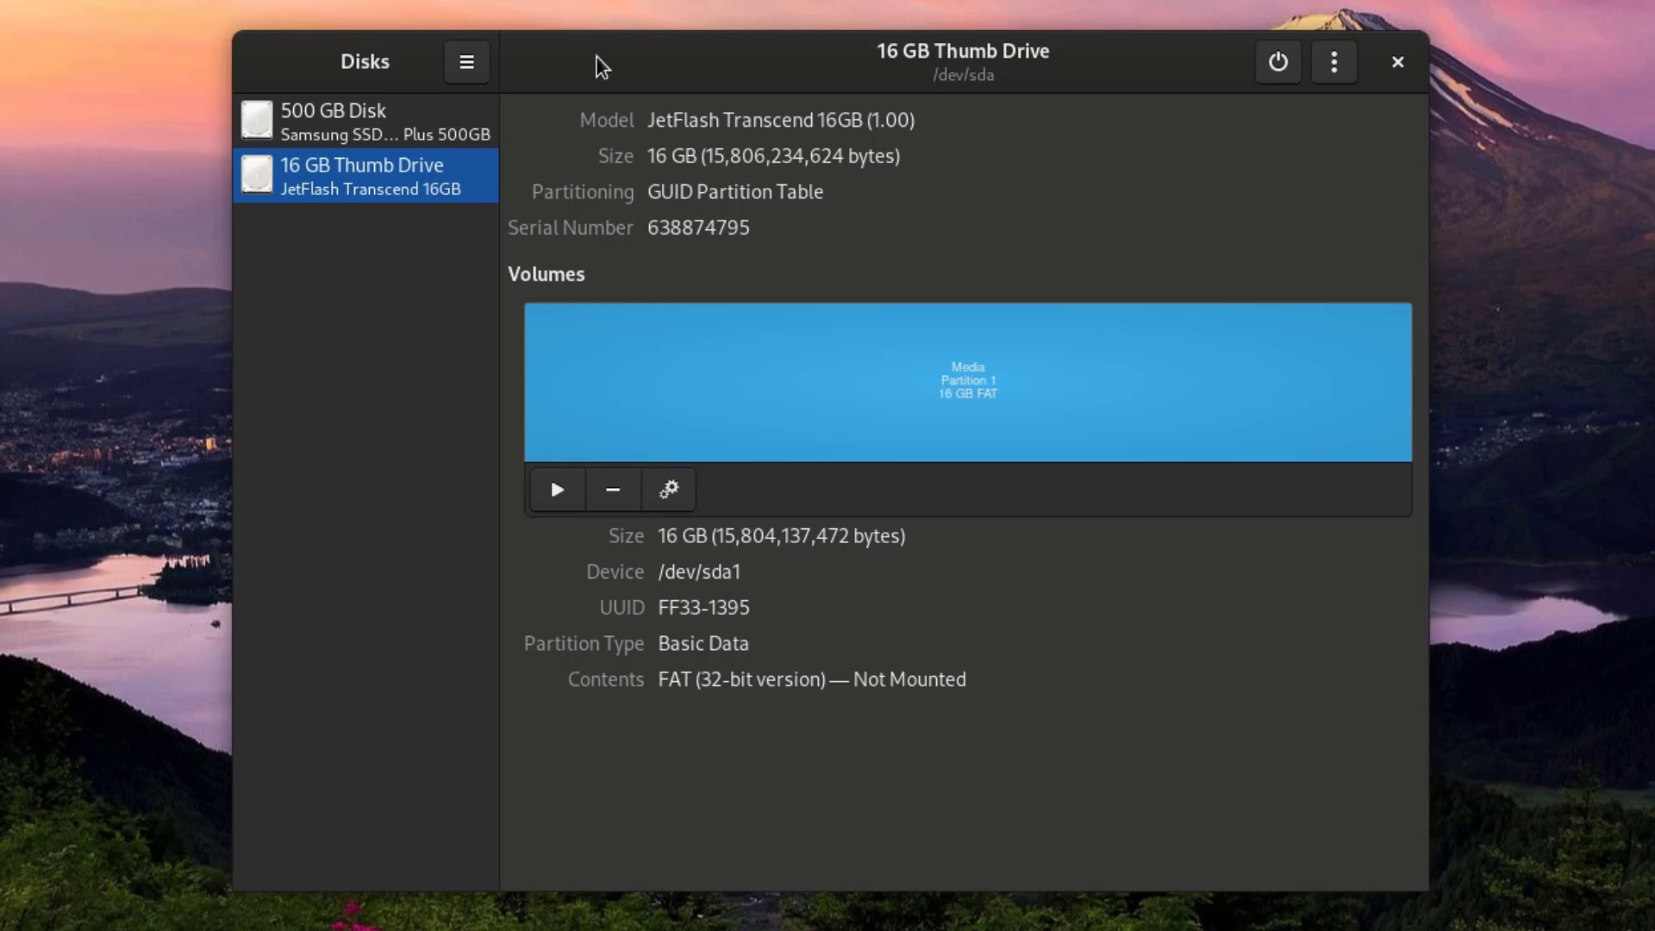
# Format the thumb drive's partition as Ext4 with the volume name Backup, and close the Disks utility.
pyautogui.click(672, 490)
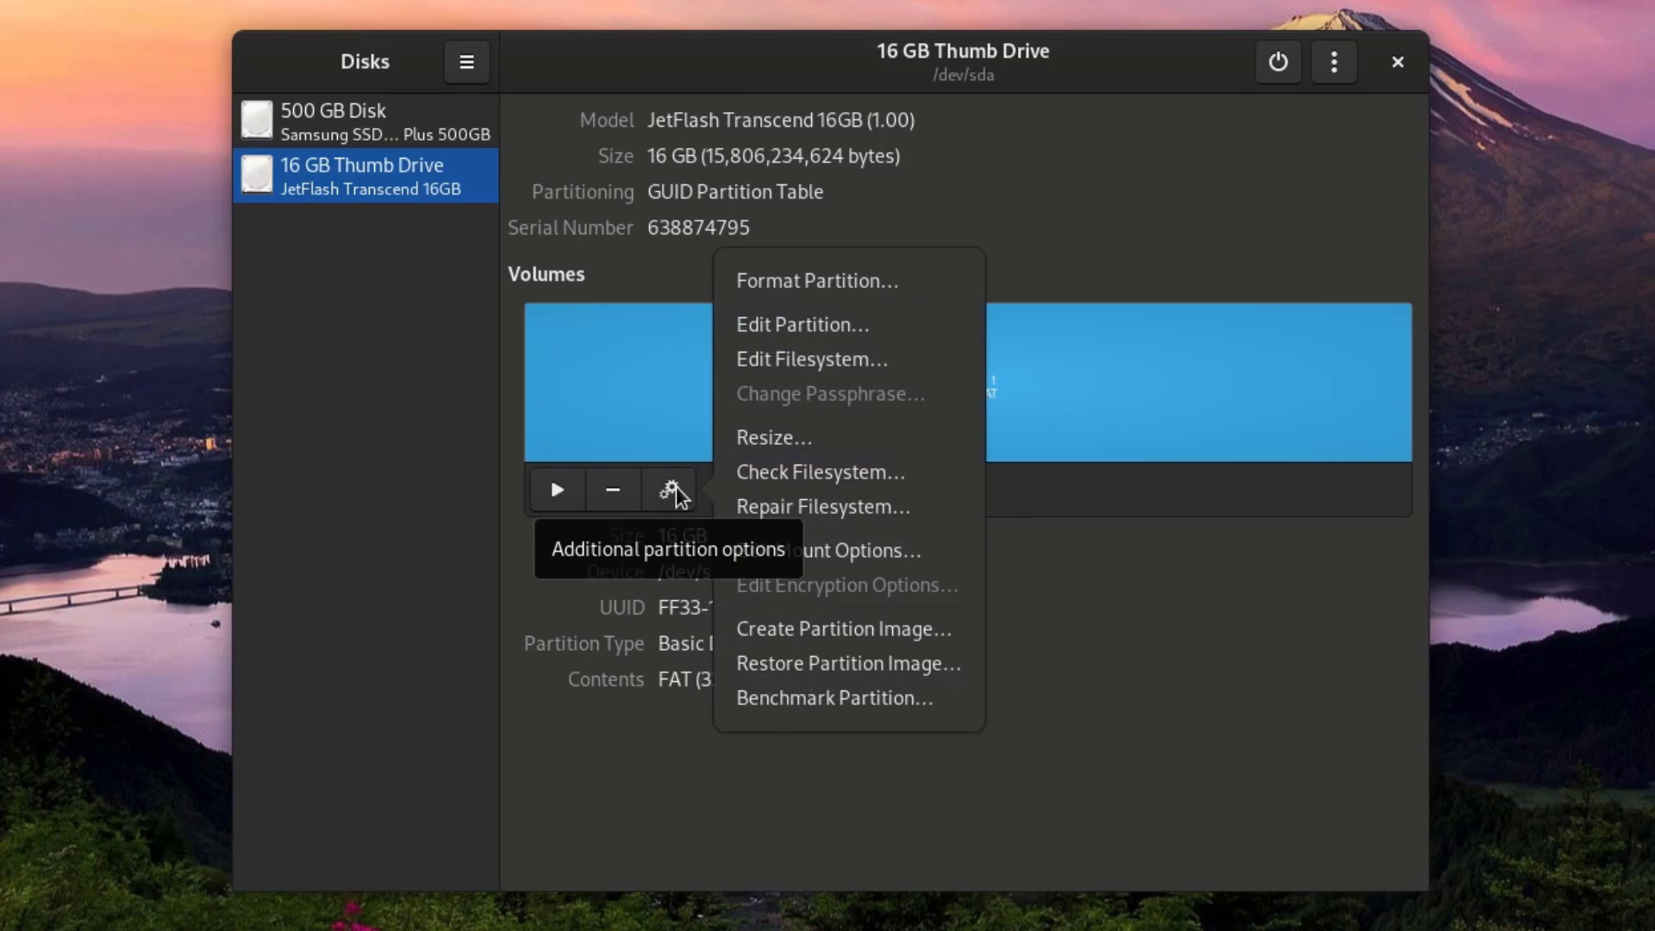
pyautogui.click(842, 279)
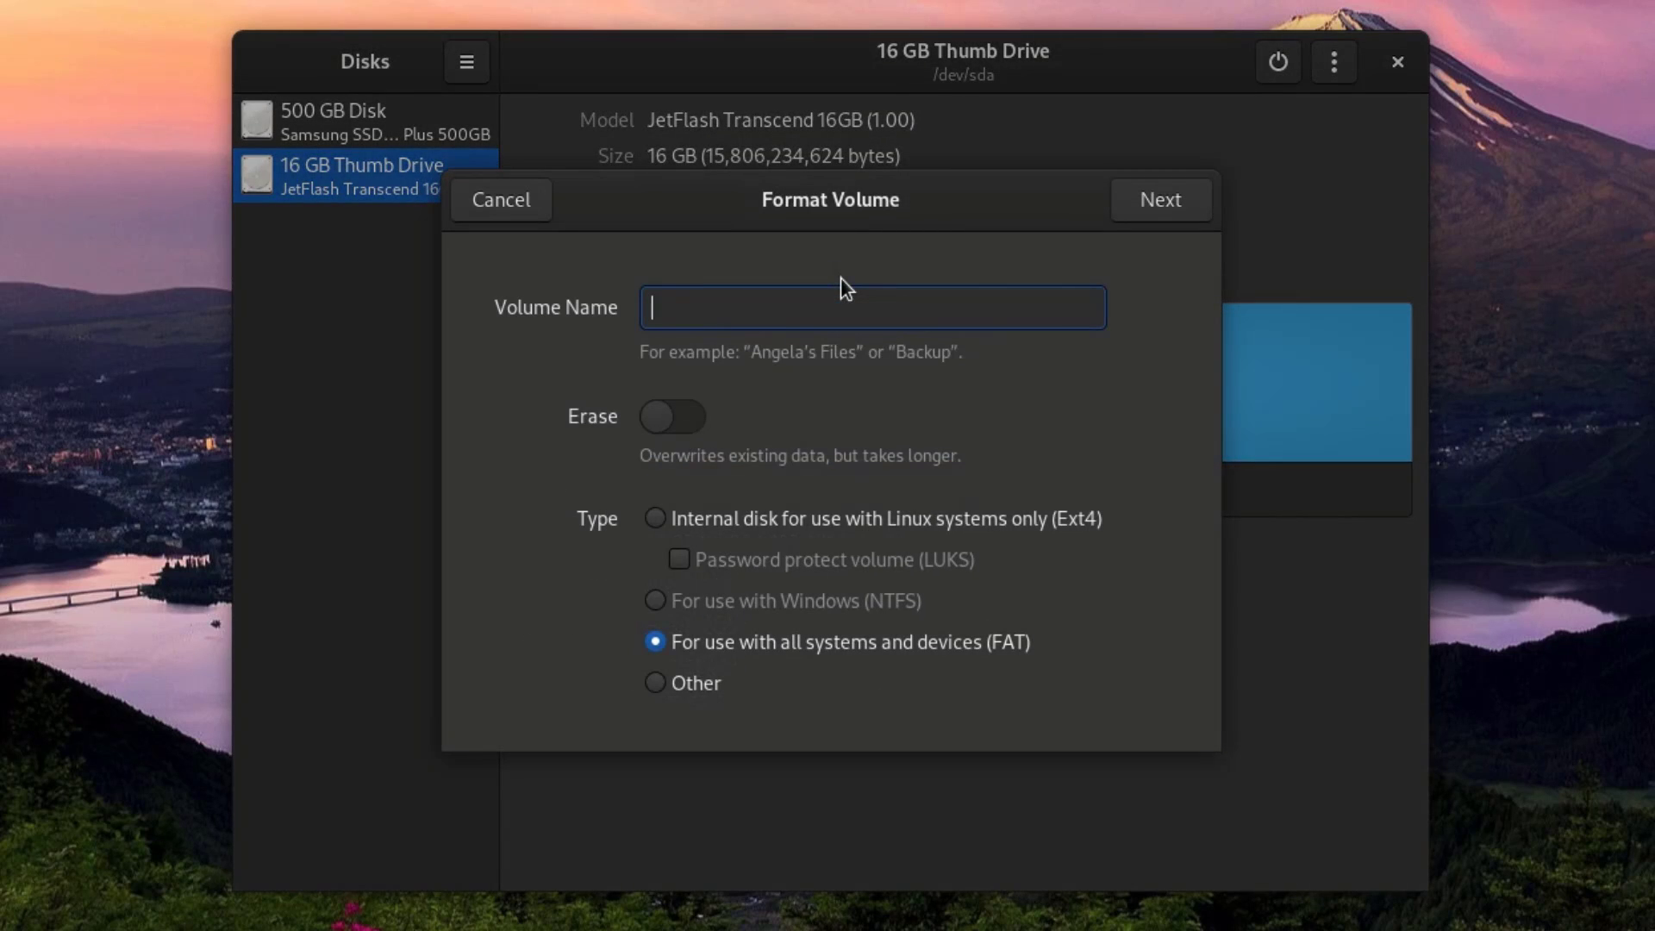
pyautogui.write('Backup')
pyautogui.click(800, 517)
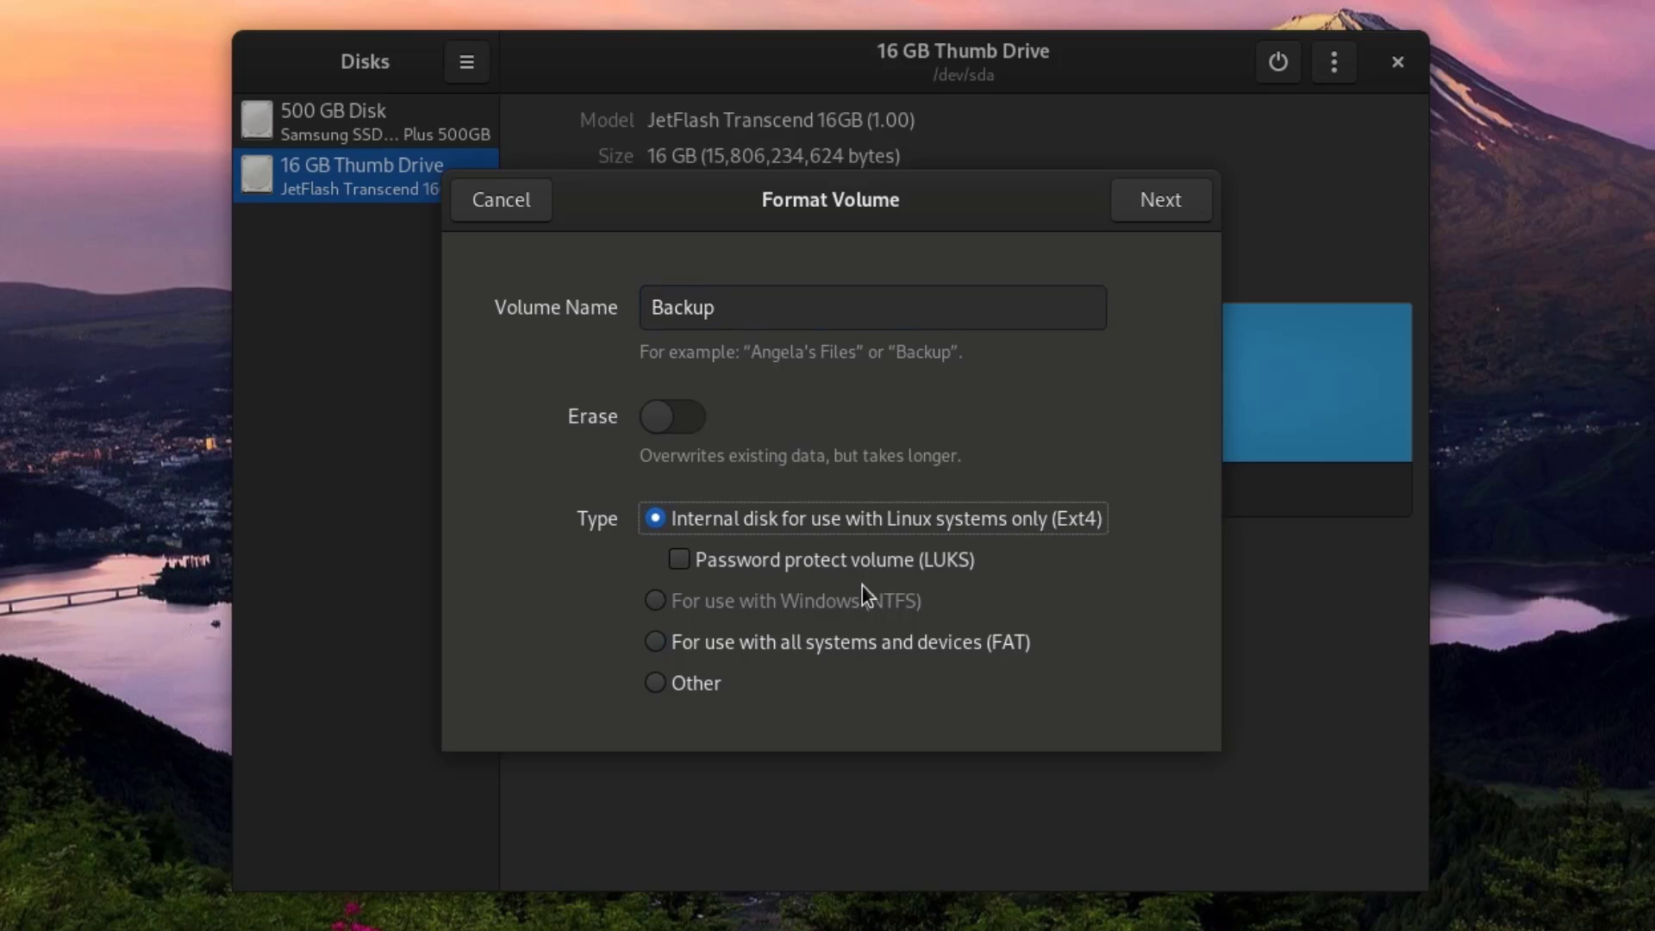
pyautogui.click(1191, 212)
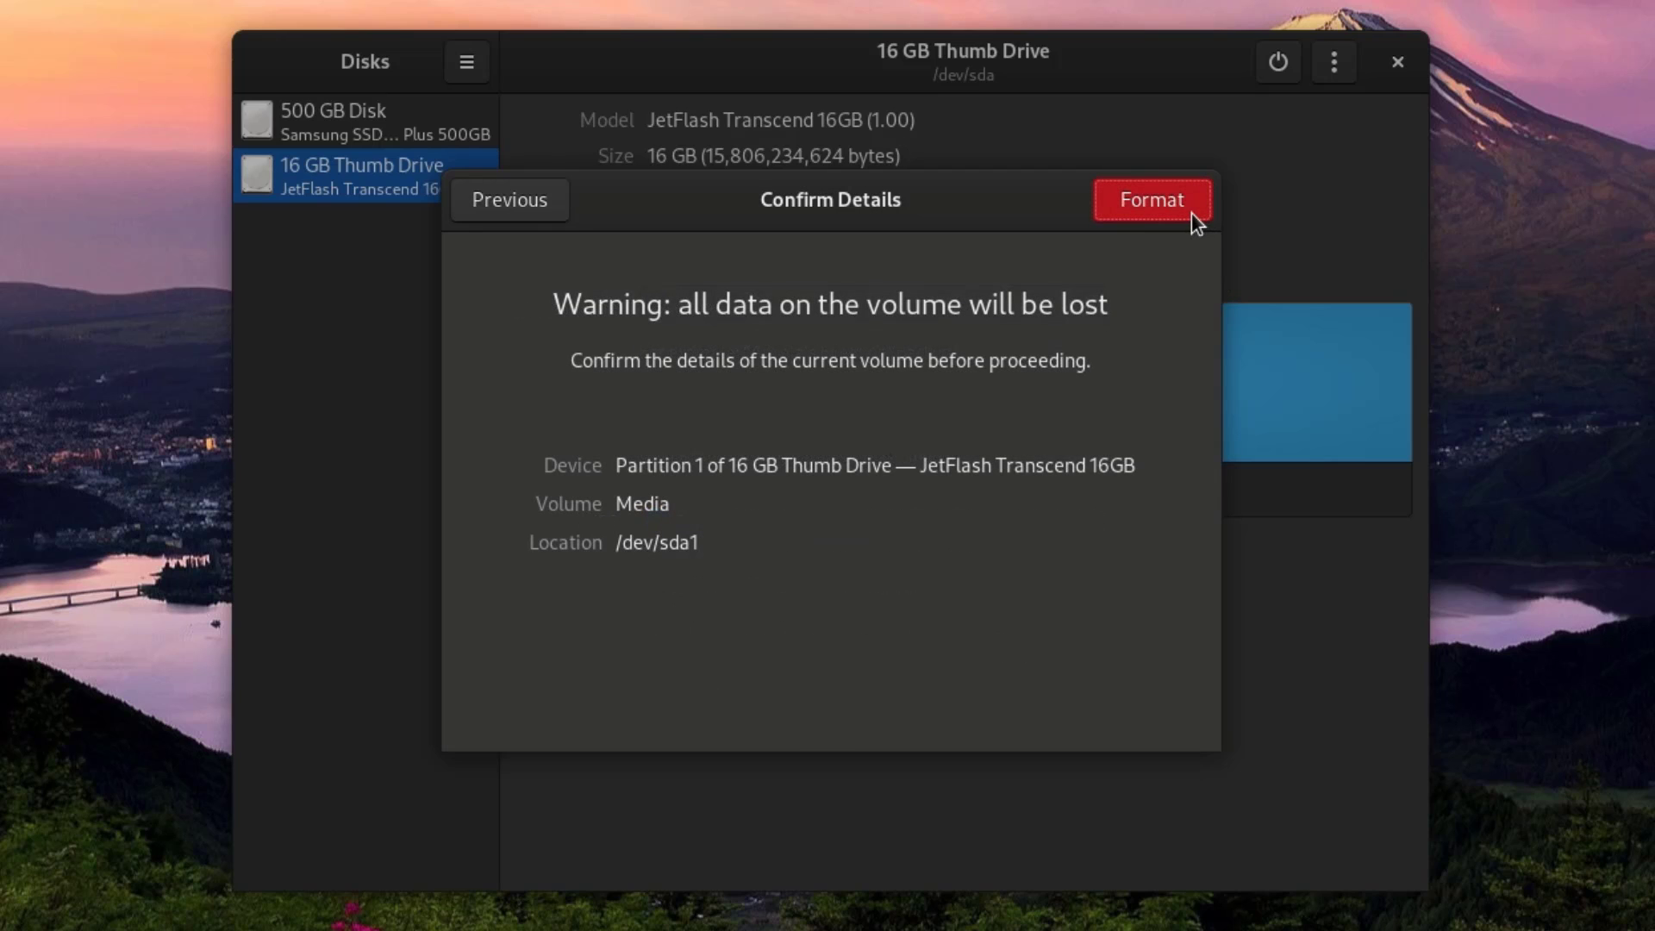
pyautogui.click(1191, 212)
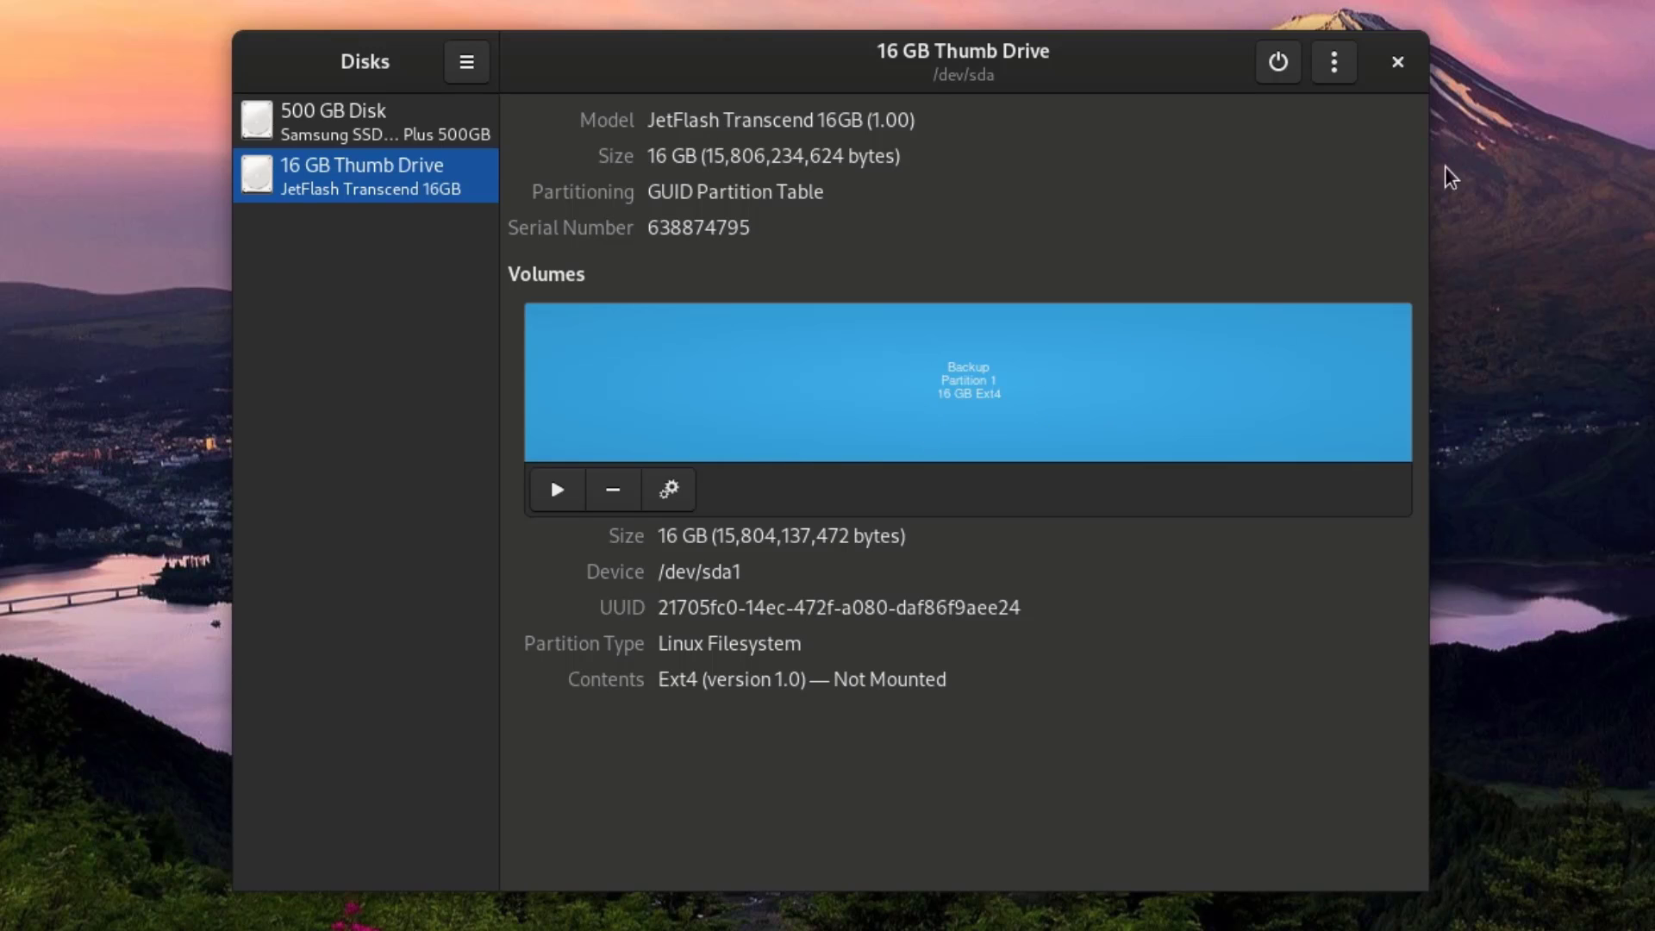
pyautogui.click(1397, 62)
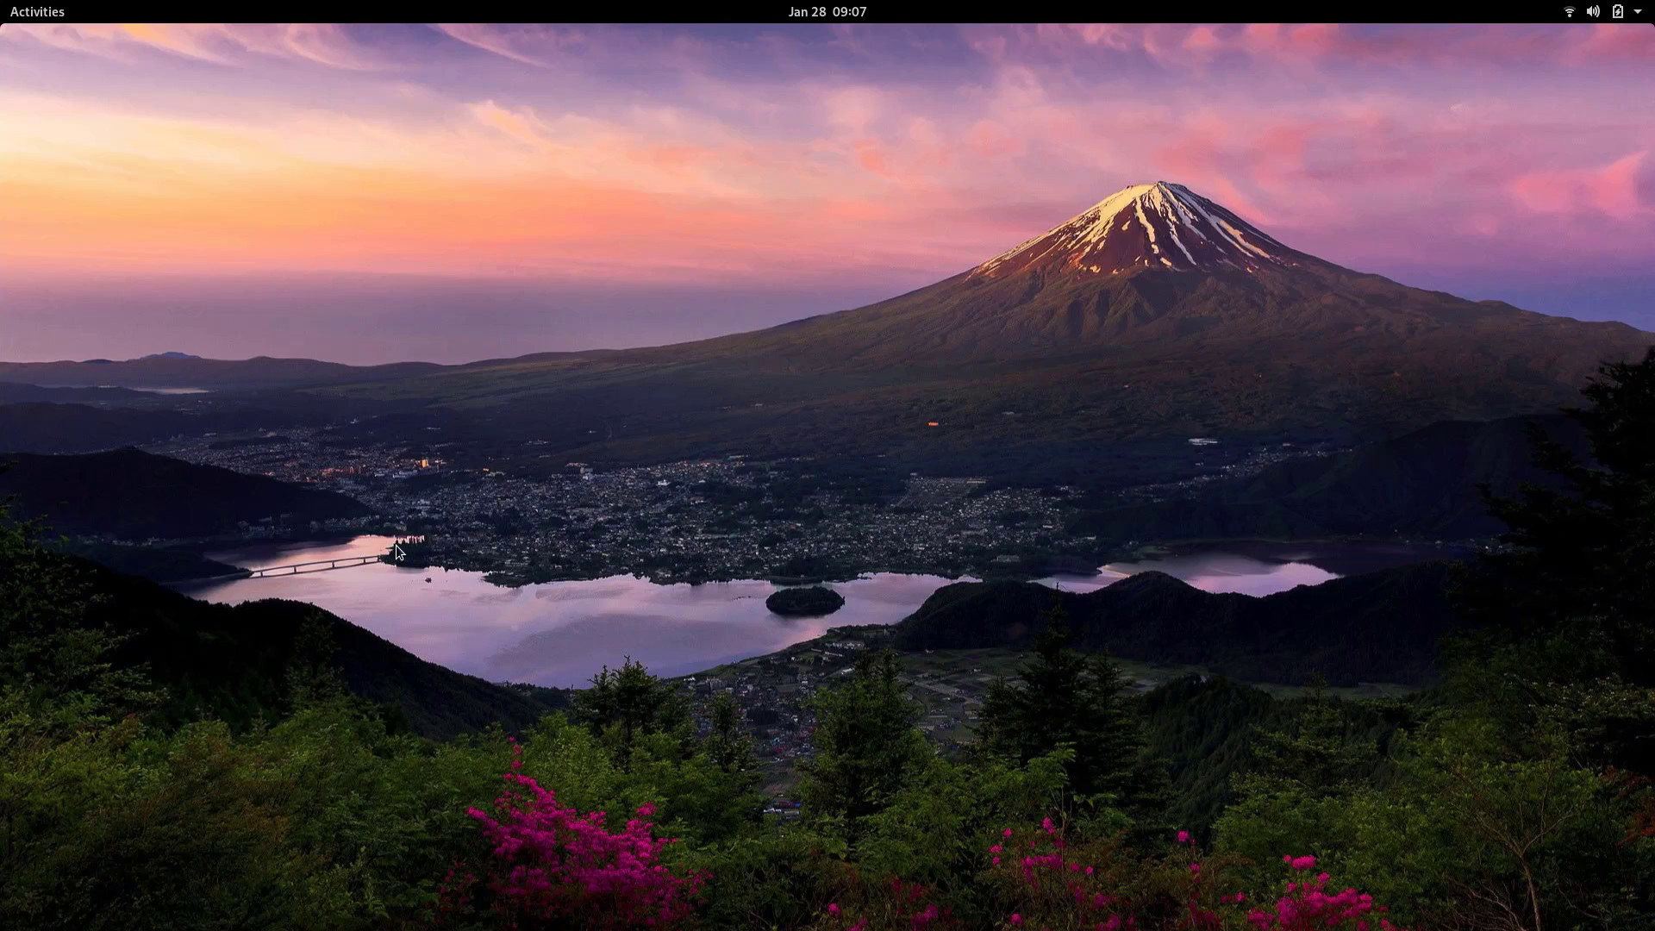
# Open a terminal, maximize its window and enlarge the text four zoom levels.
pyautogui.press('super')
pyautogui.write('ter')
pyautogui.press('Return')
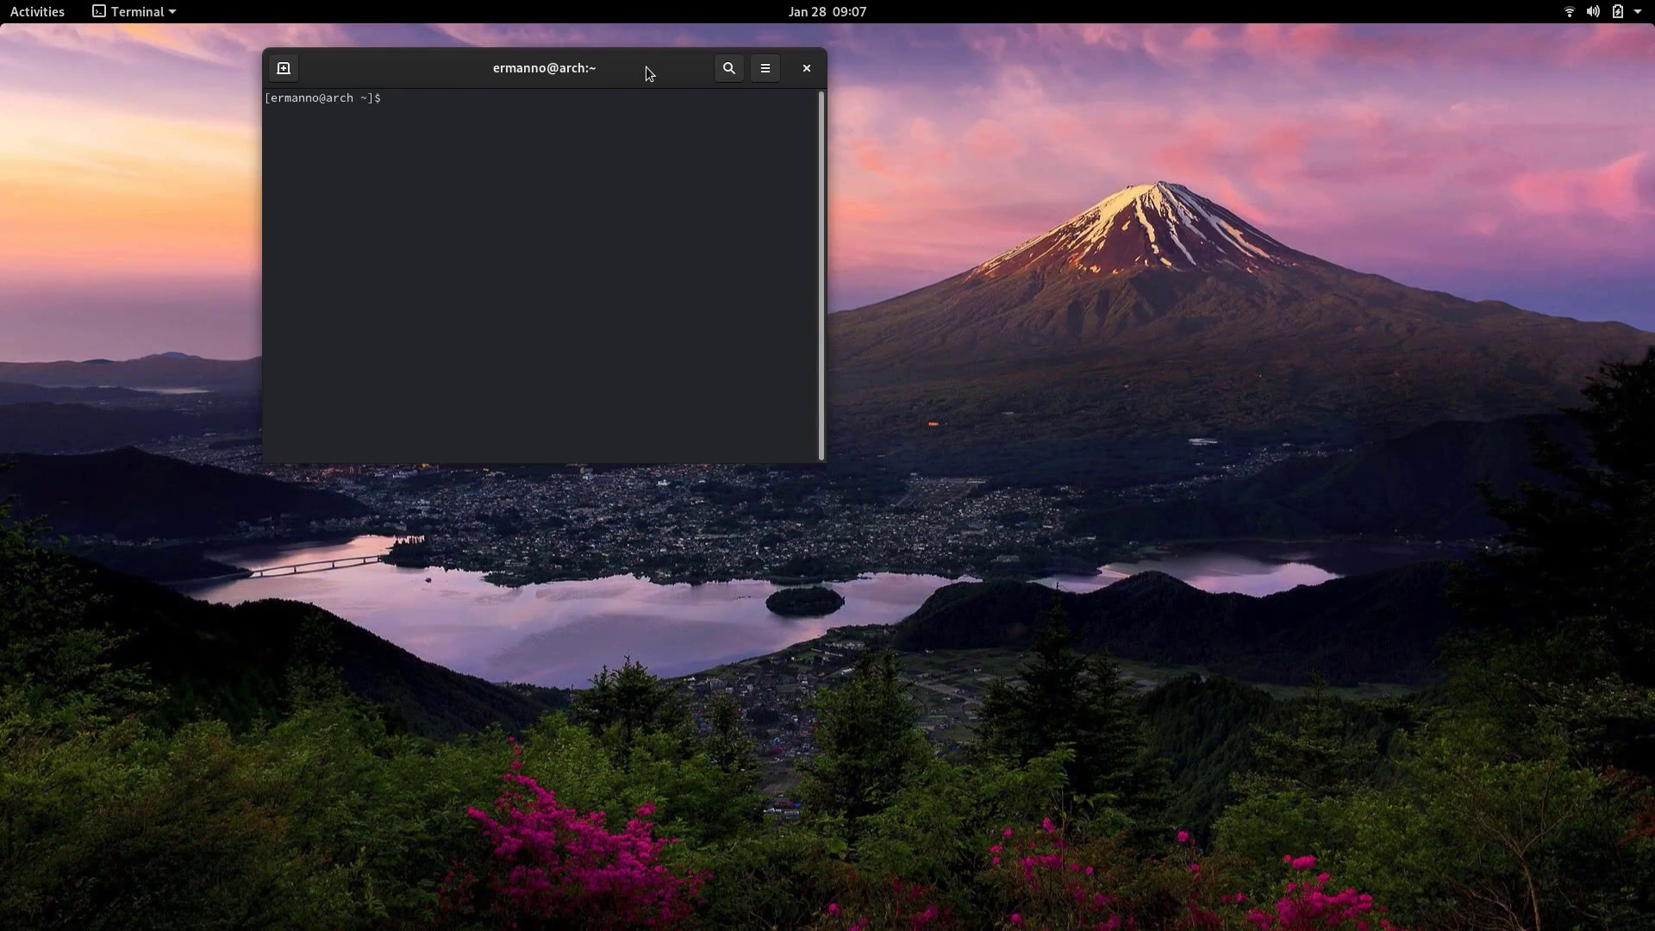
pyautogui.moveTo(648, 78); pyautogui.dragTo(652, 4)
pyautogui.hotkey('ctrl', '+')
pyautogui.hotkey('ctrl', '+')
pyautogui.hotkey('ctrl', '+')
pyautogui.hotkey('ctrl', '+')
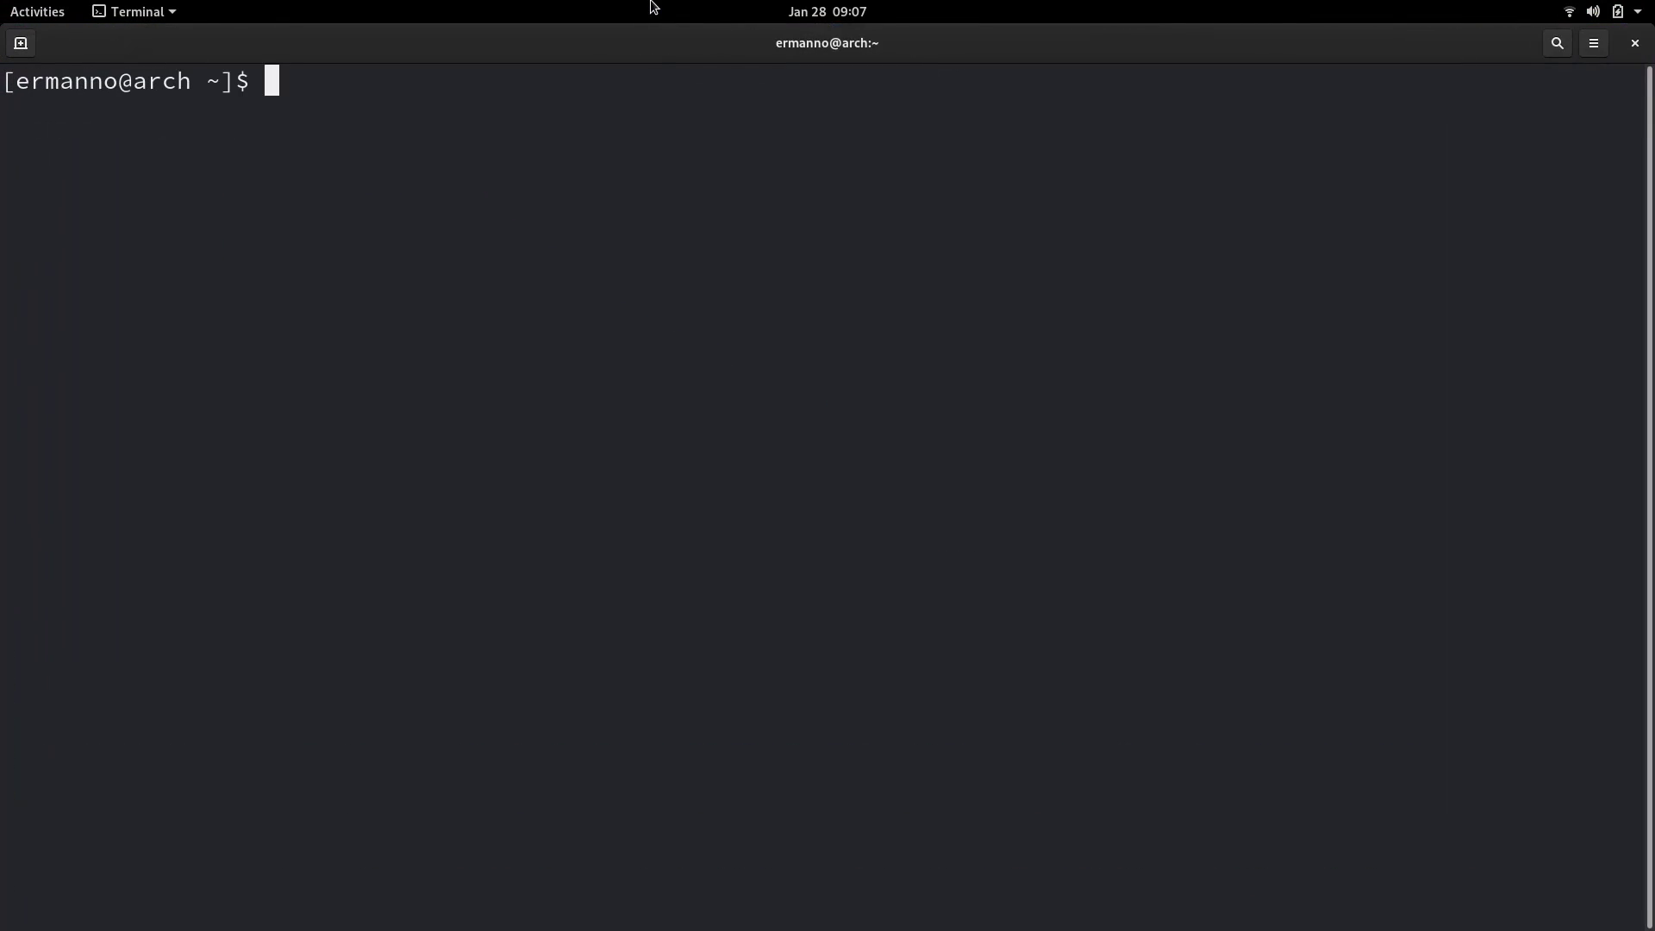
# Install grsync with sudo pacman -S grsync, entering the account password and accepting the installation, and close the terminal.
pyautogui.write('sudo pacman -S grs')
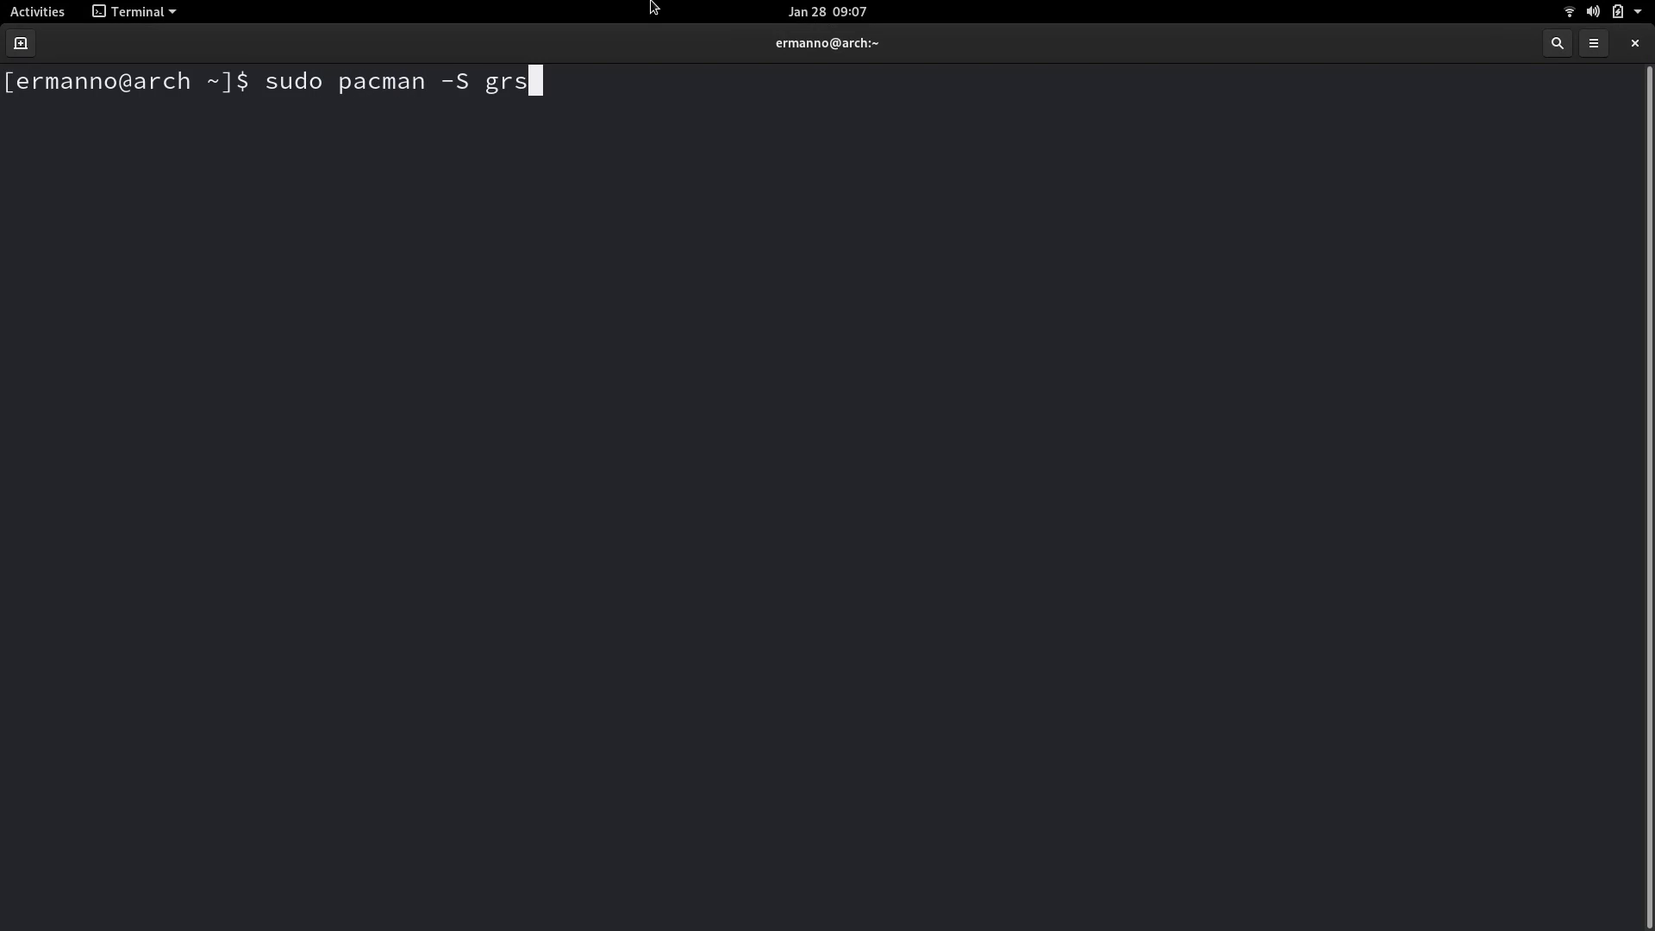
pyautogui.write('ync')
pyautogui.press('Return')
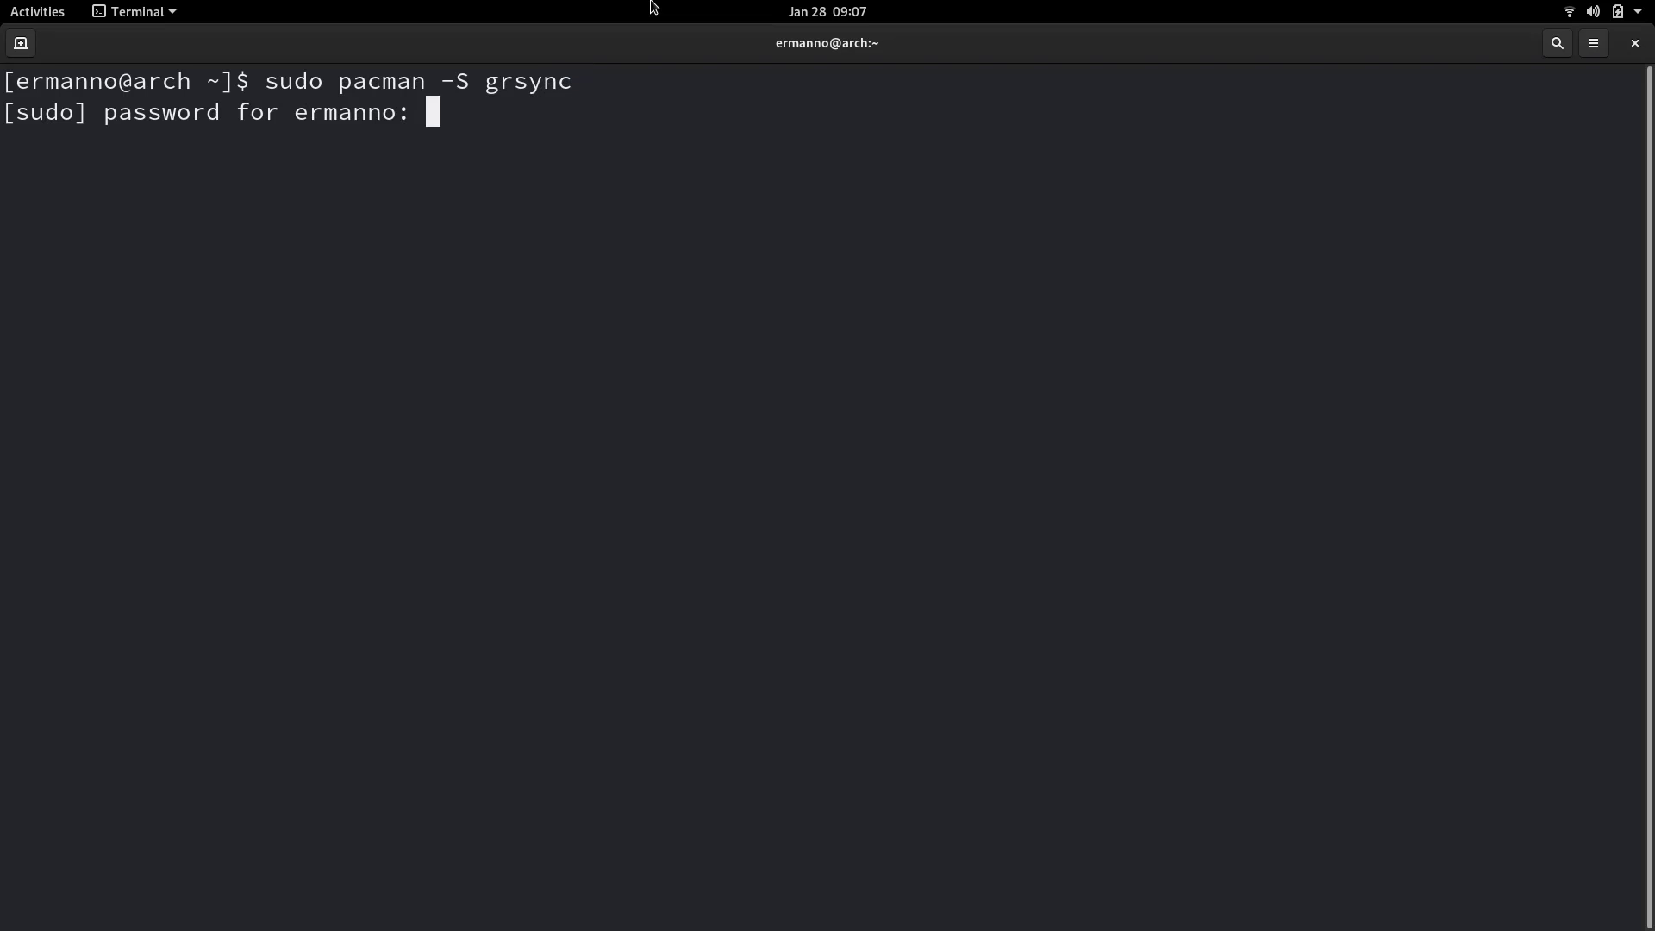
pyautogui.press('Return')
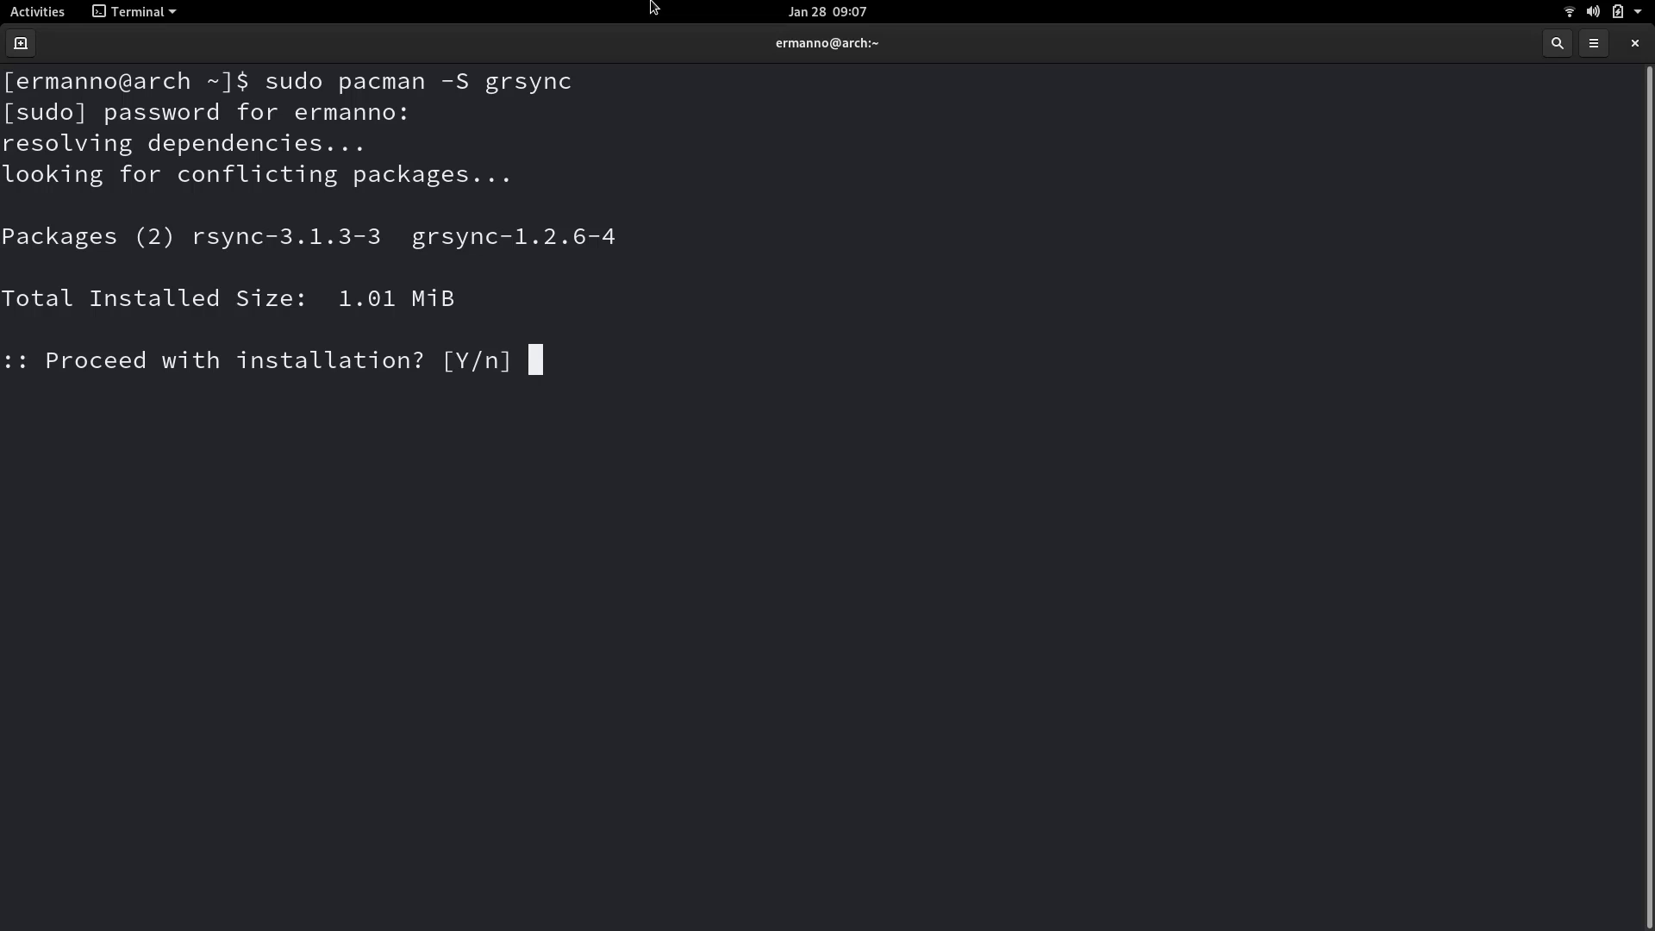
pyautogui.press('Return')
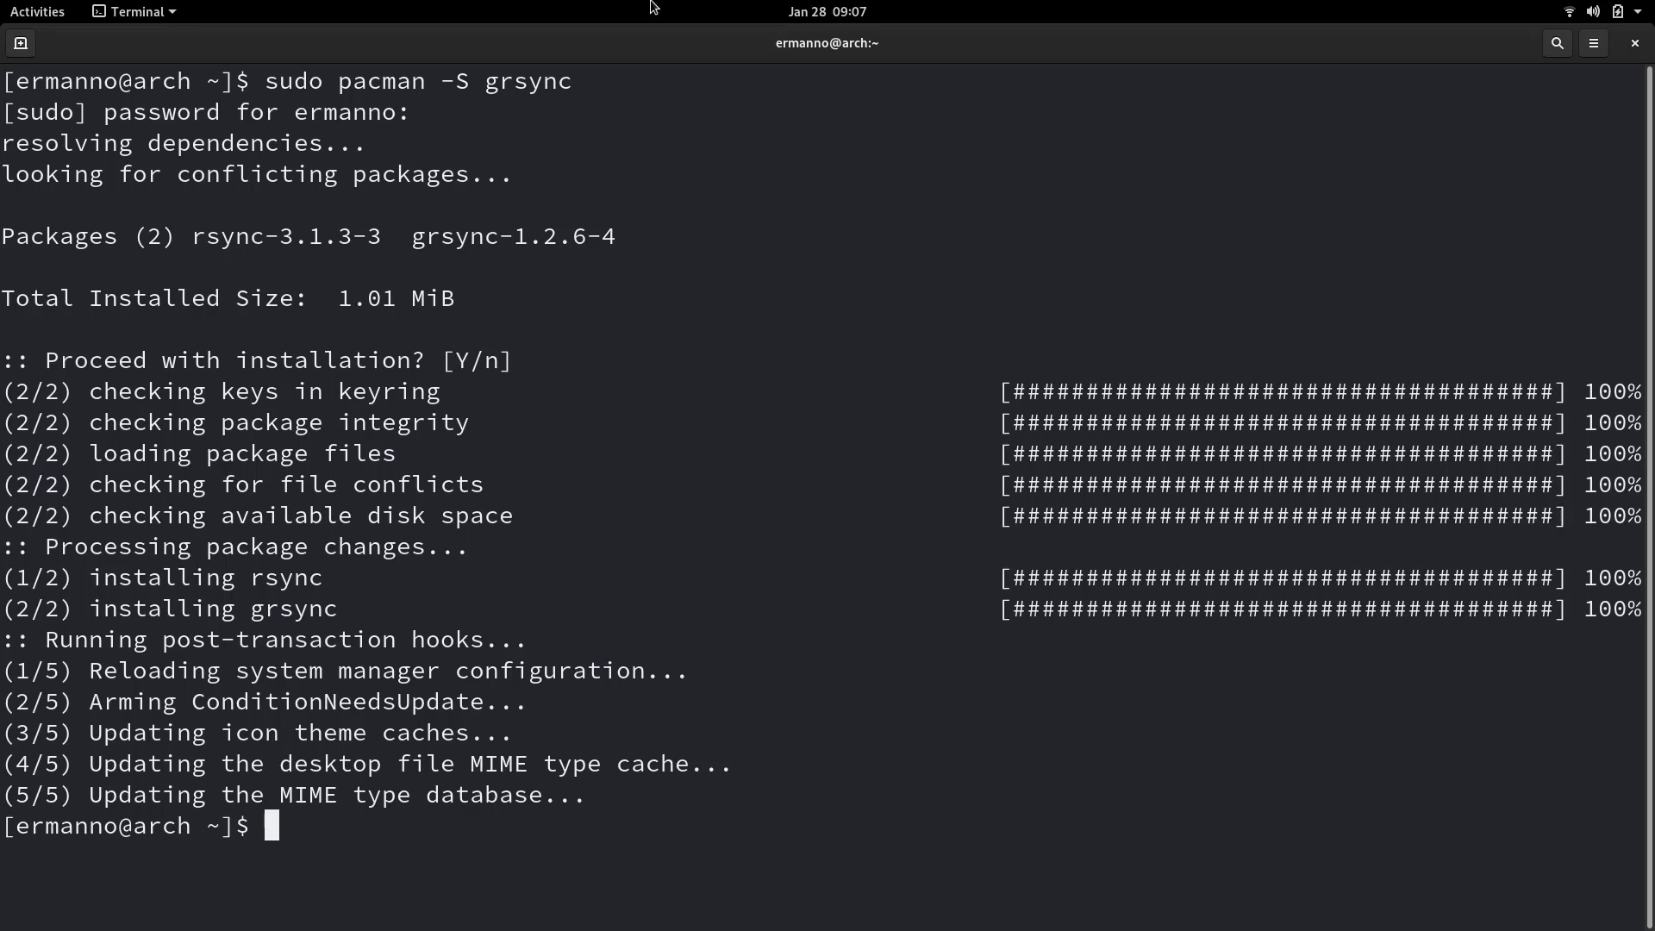
pyautogui.click(1634, 43)
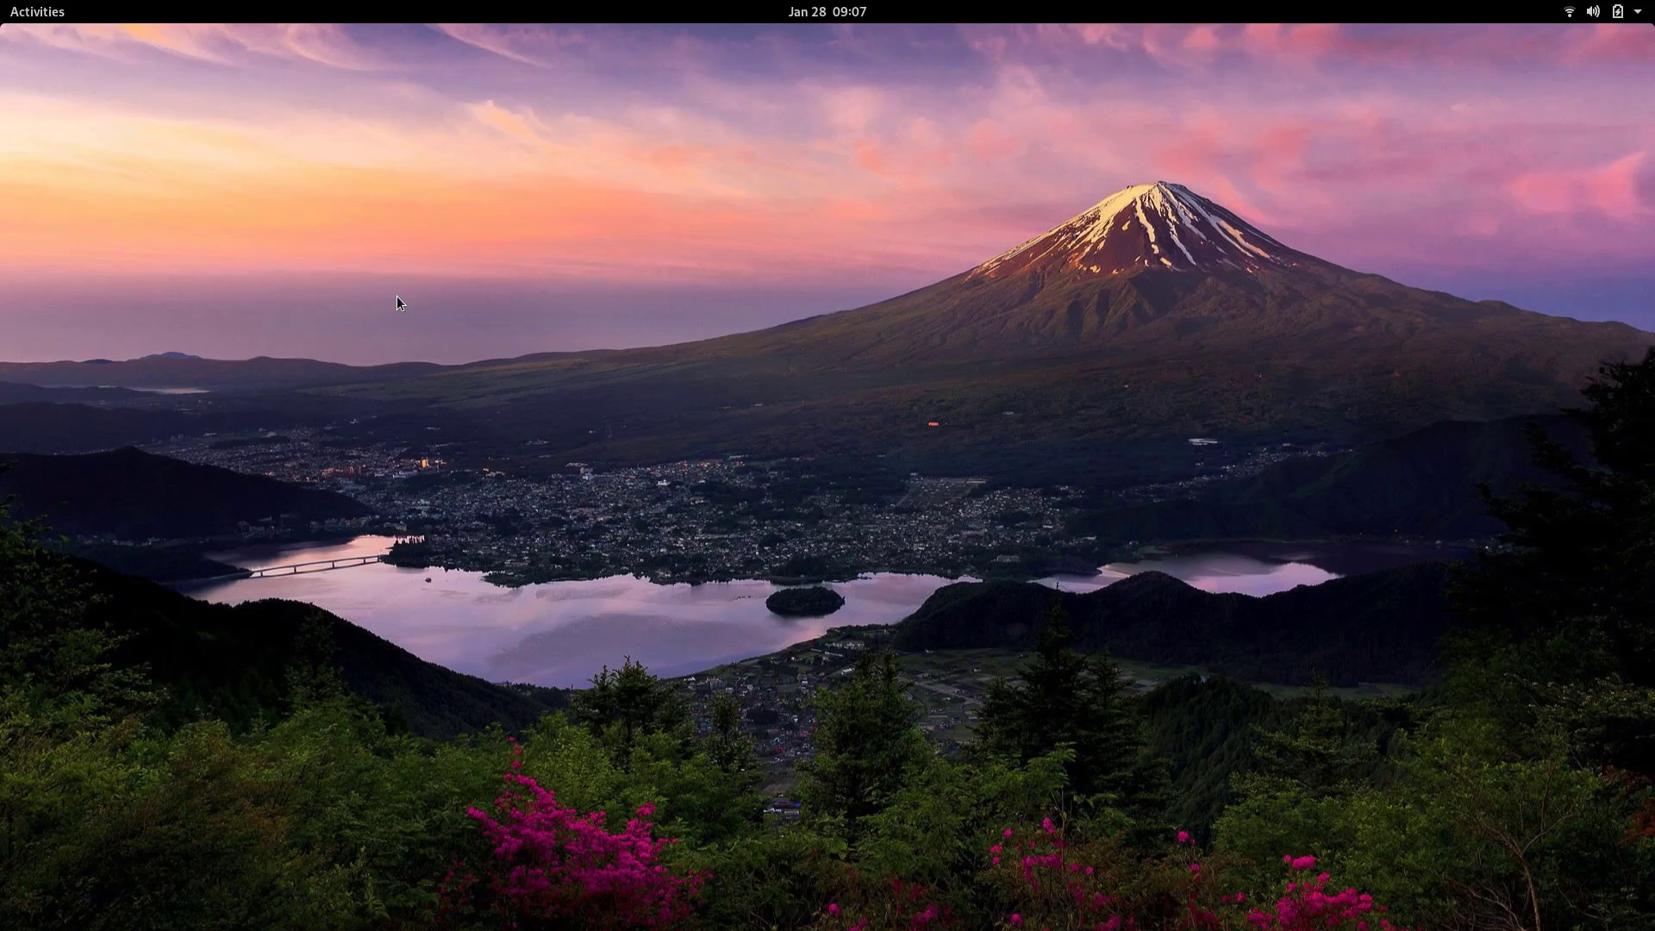
# Launch Grsync and move its window away from the screen corner.
pyautogui.press('super')
pyautogui.write('grsy')
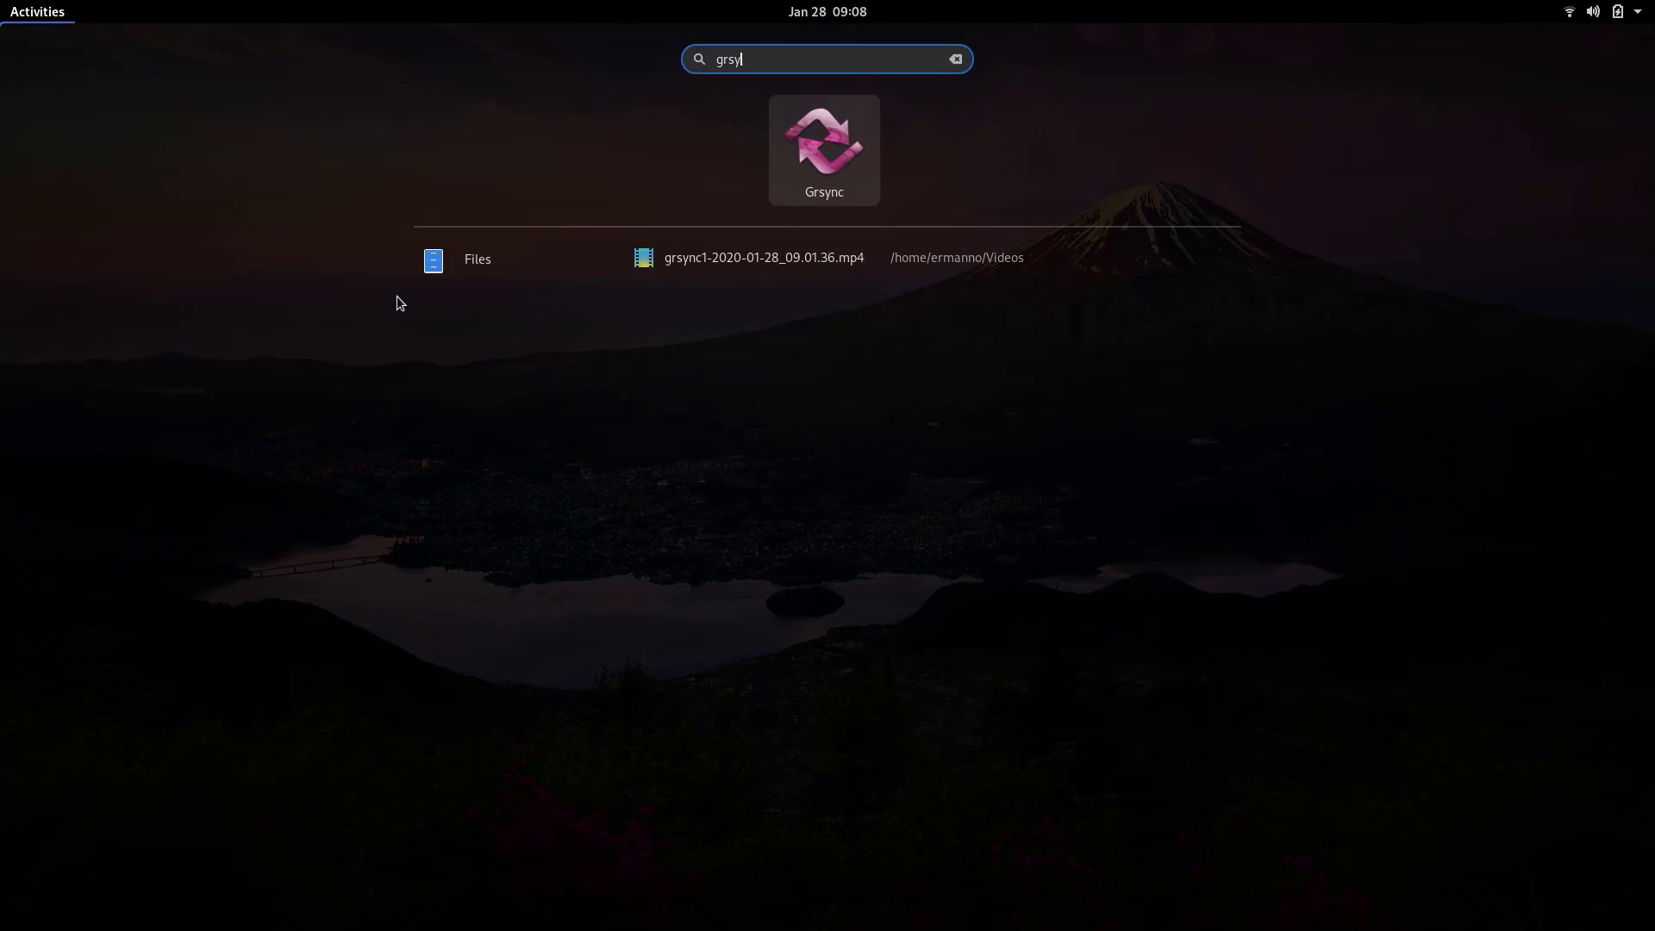
pyautogui.press('Return')
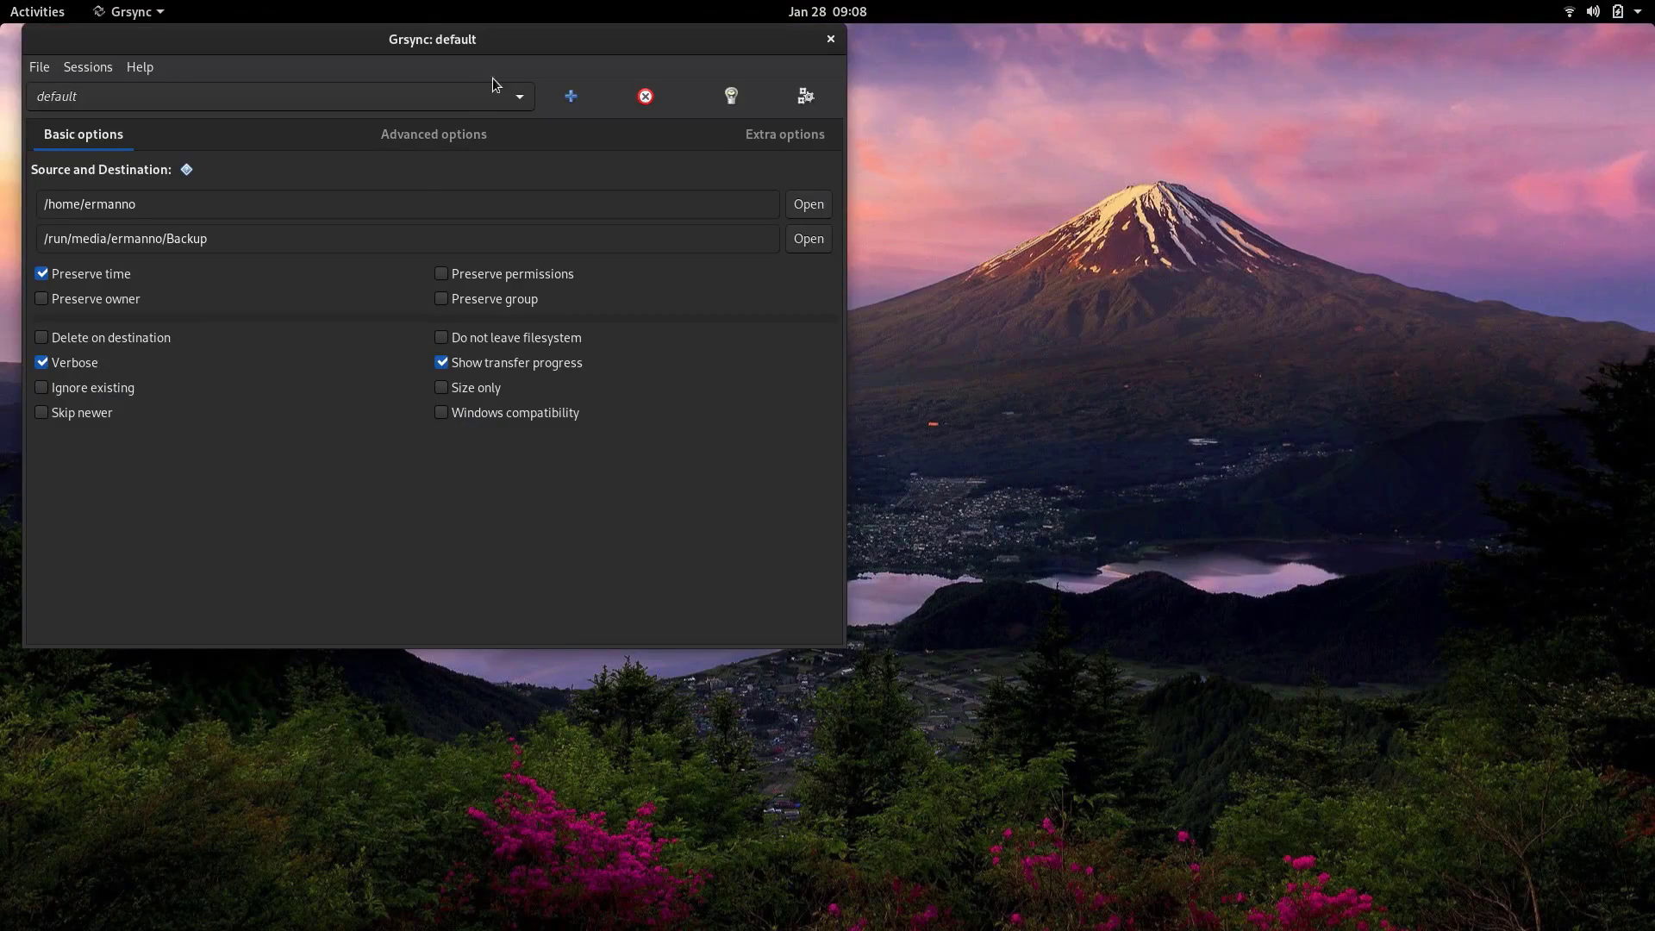
pyautogui.moveTo(514, 45); pyautogui.dragTo(685, 157)
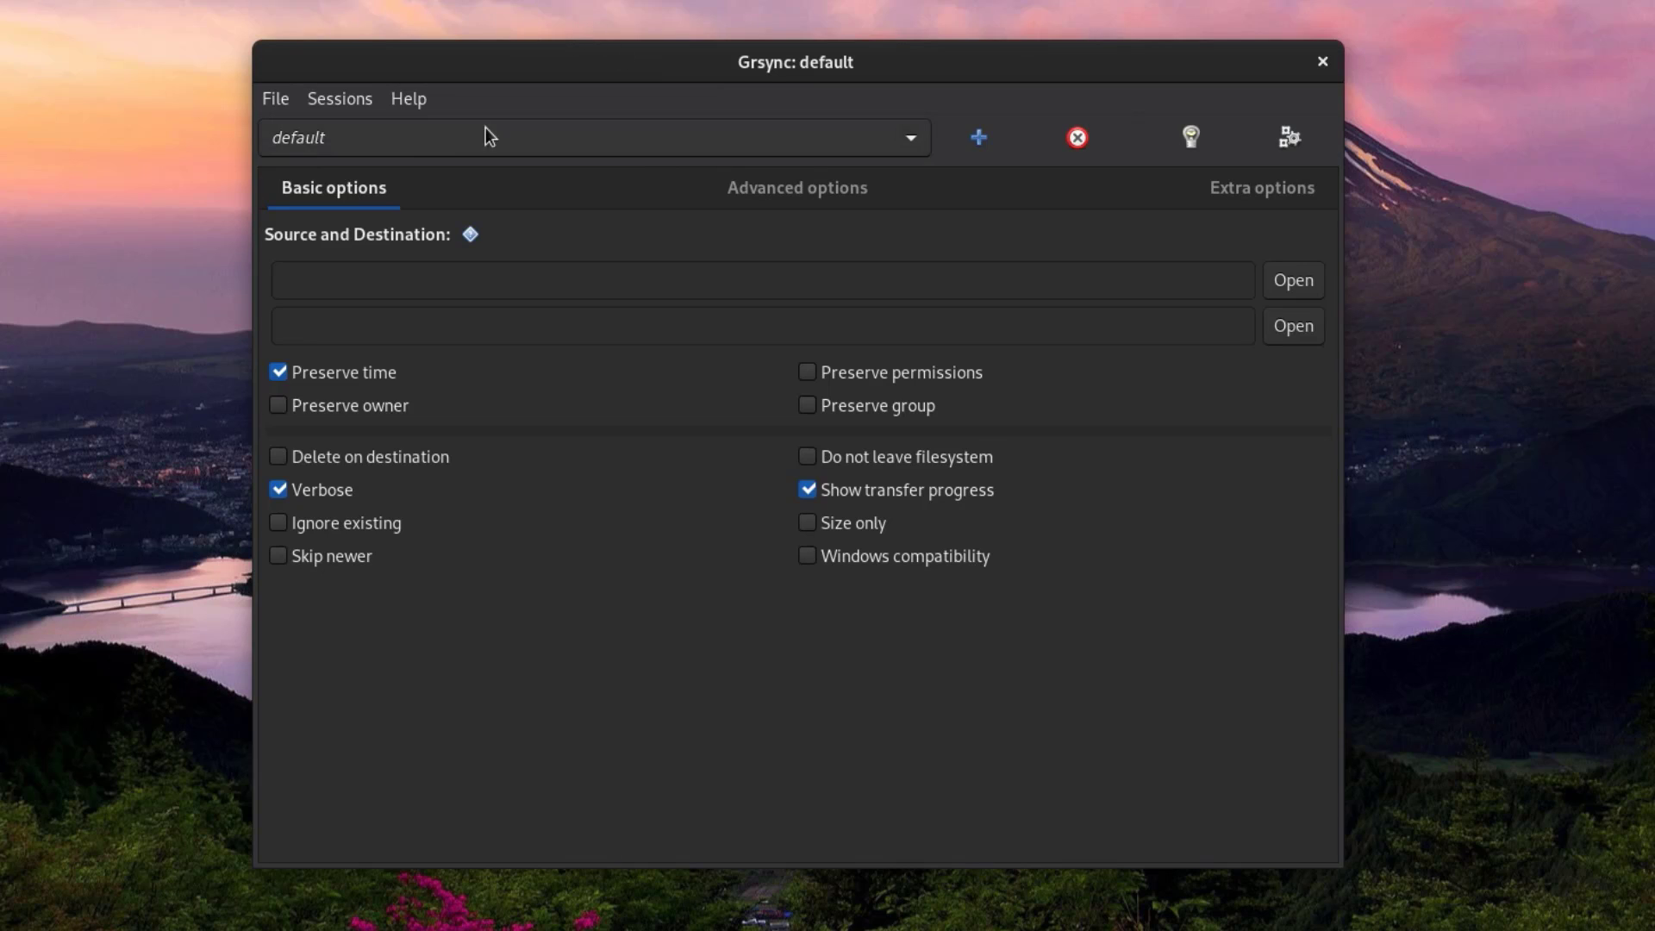
# Look through the default and Photos sessions, return to default, and view the Add session dialog without creating a session.
pyautogui.click(531, 135)
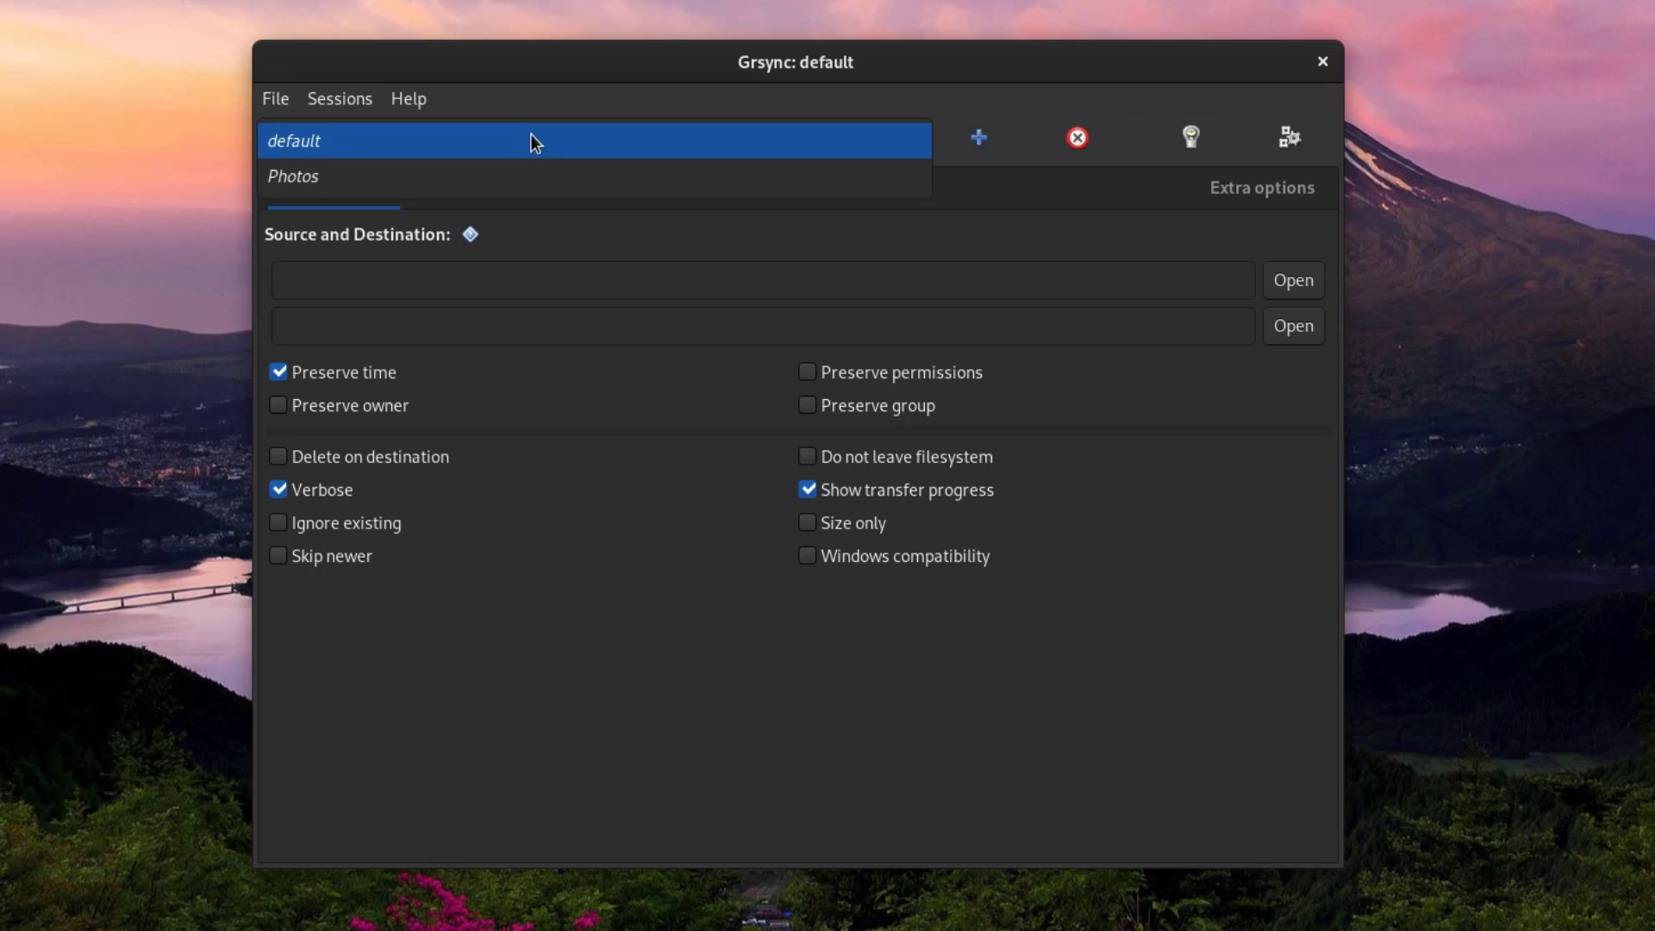
pyautogui.click(352, 138)
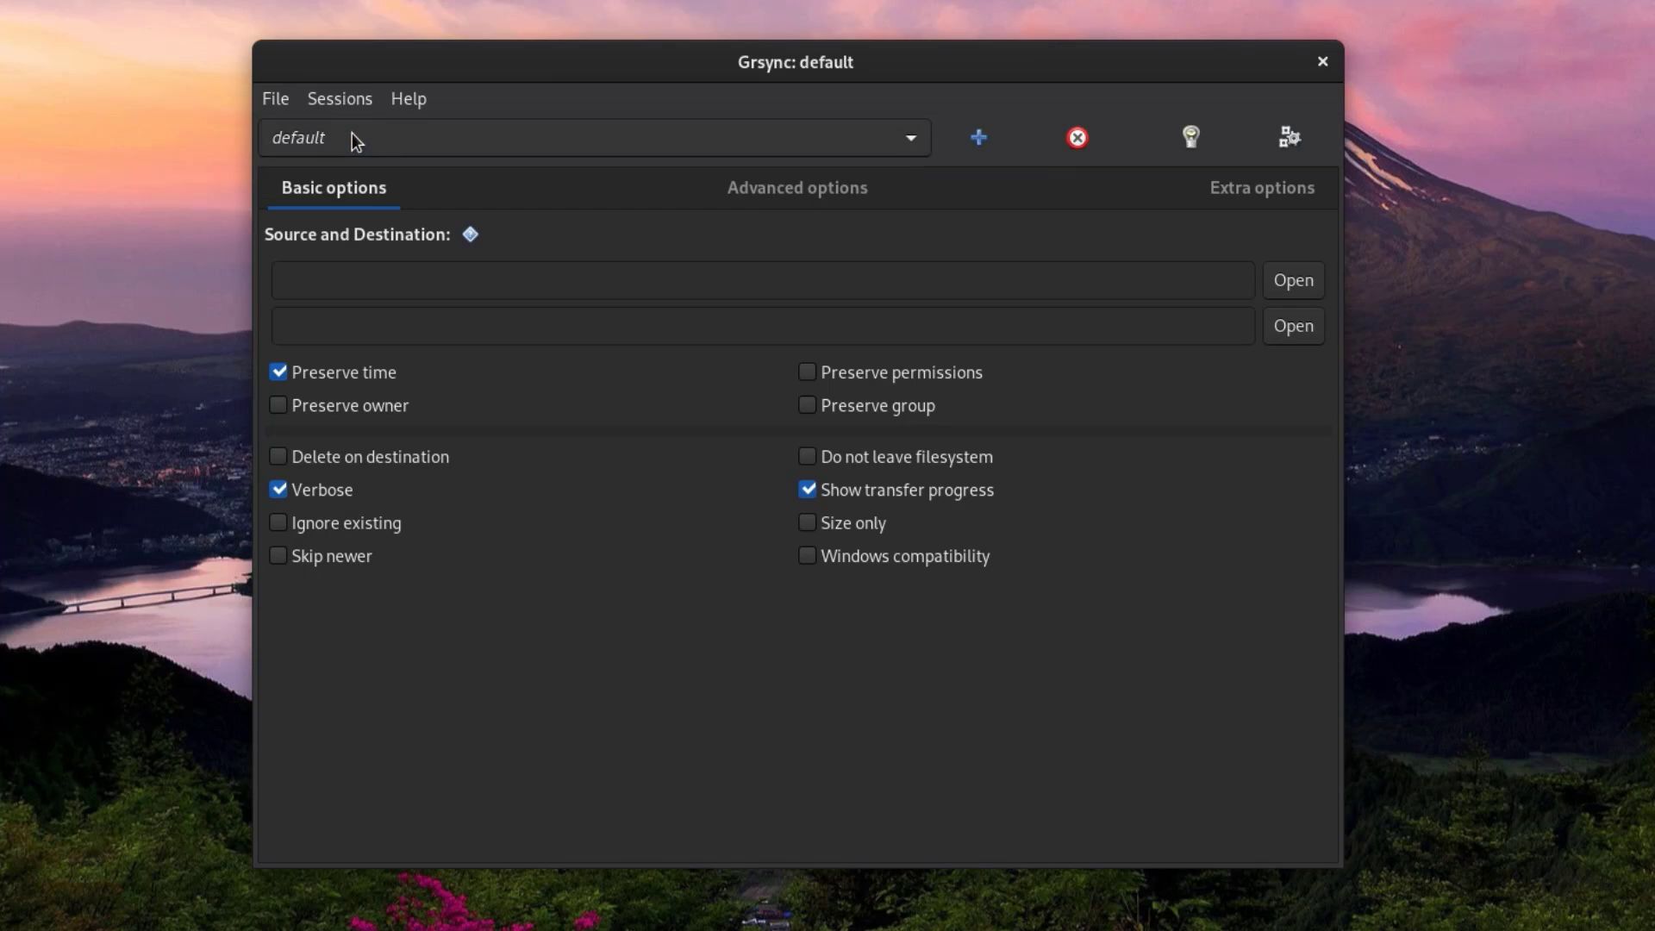
pyautogui.click(354, 138)
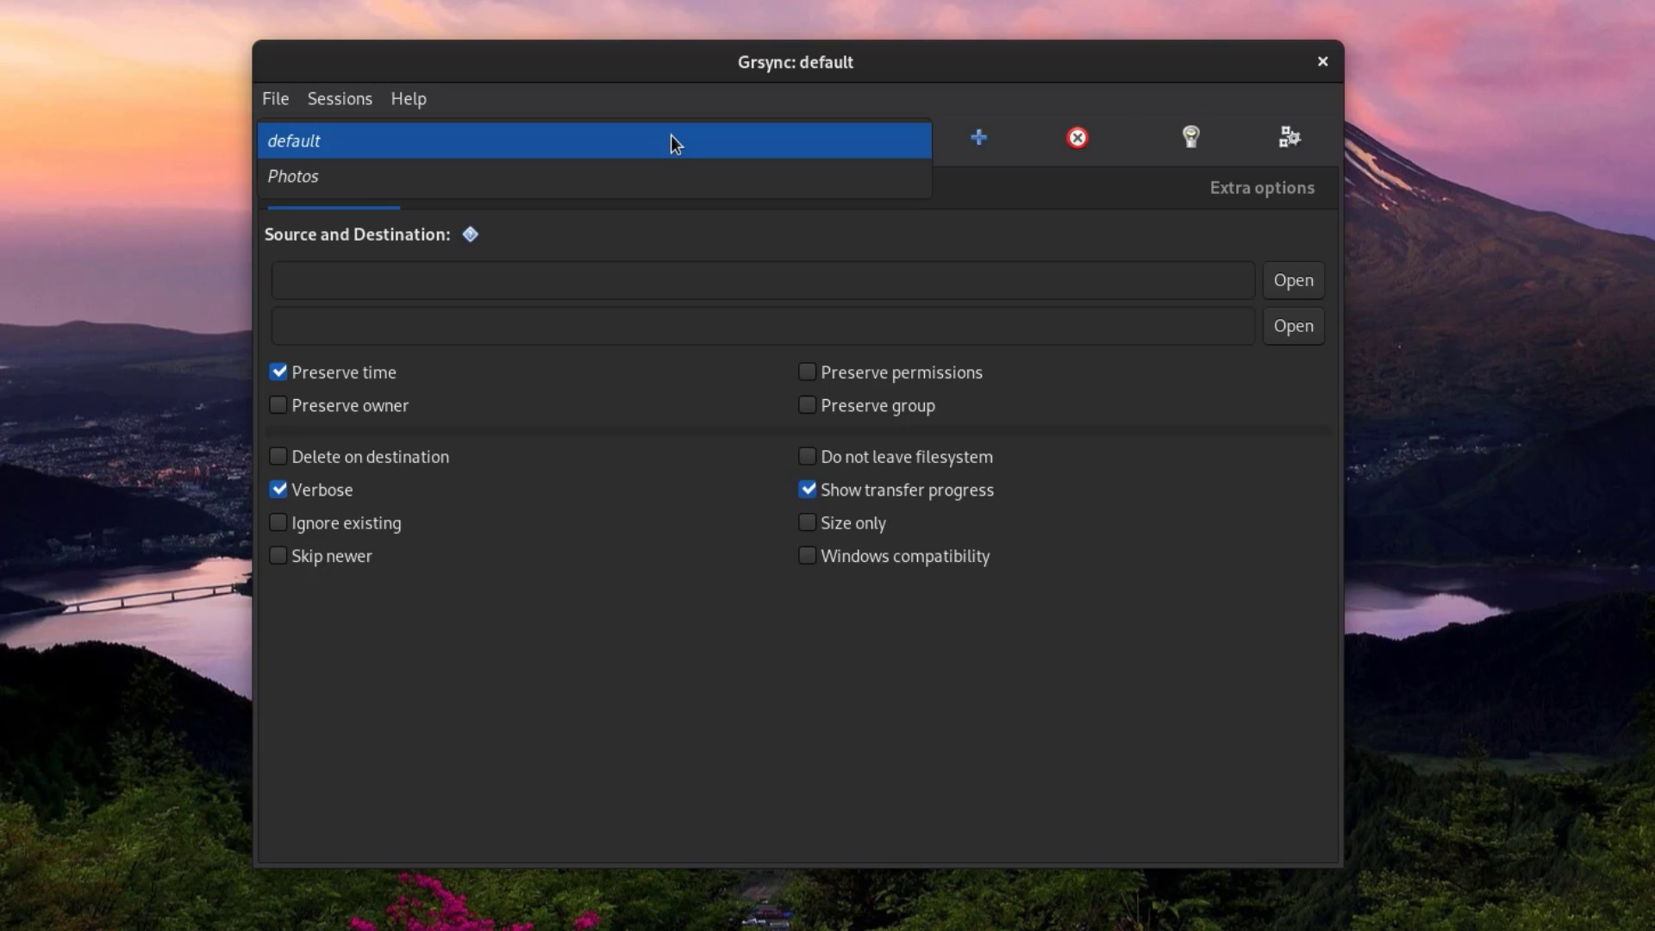
pyautogui.click(531, 173)
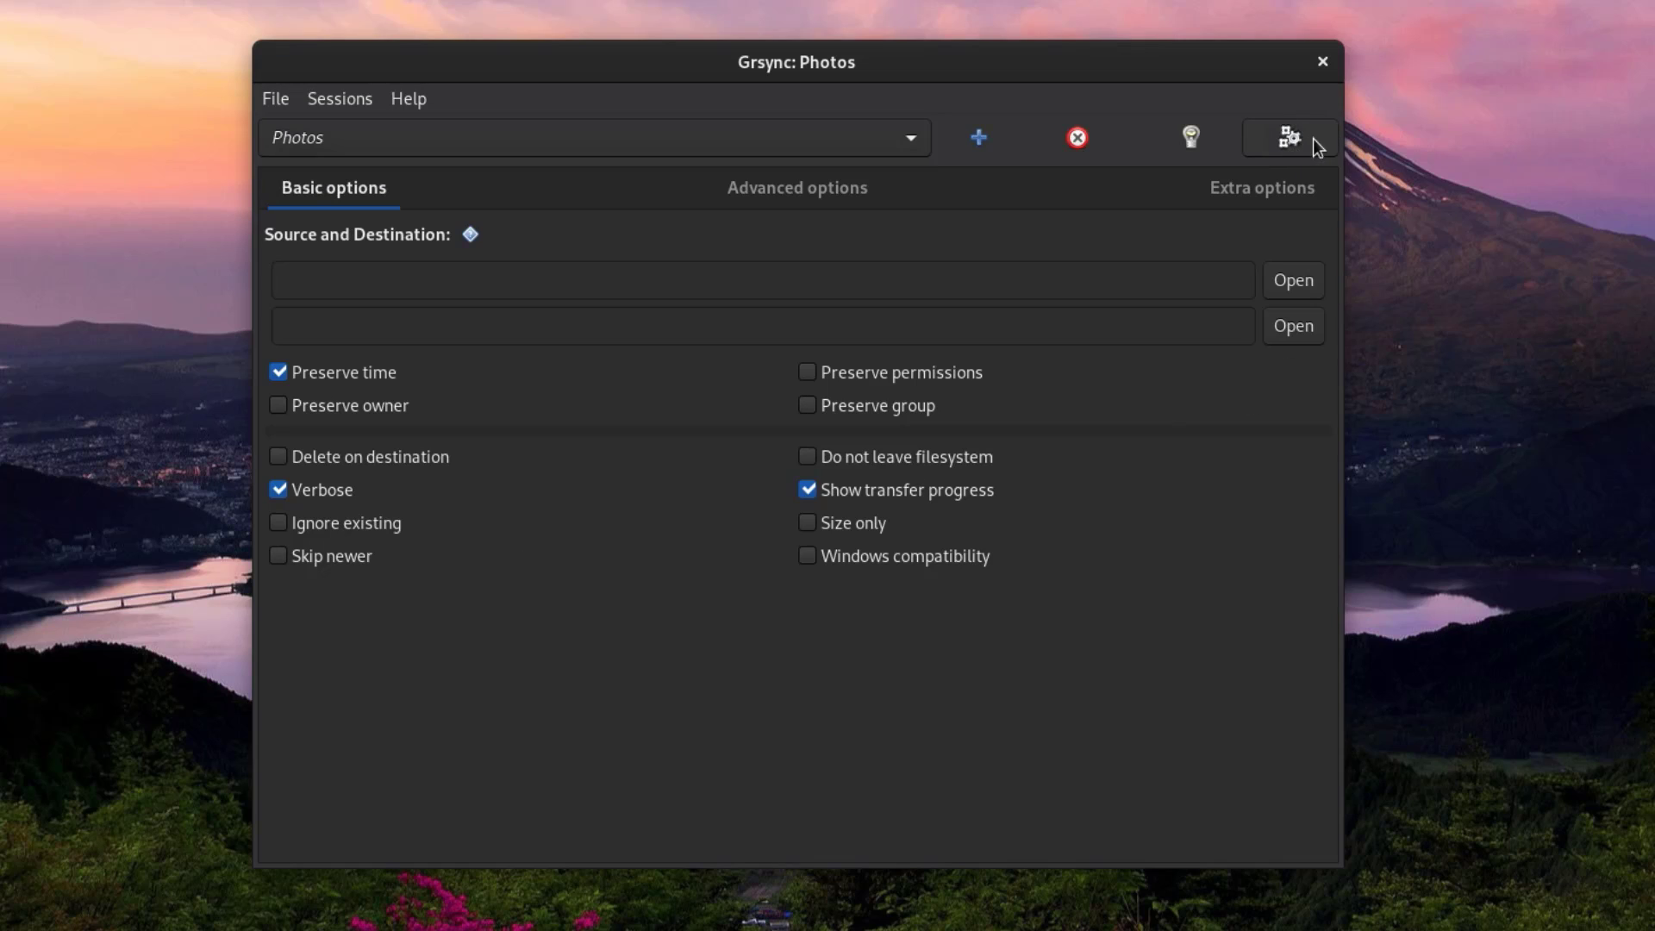
pyautogui.click(436, 141)
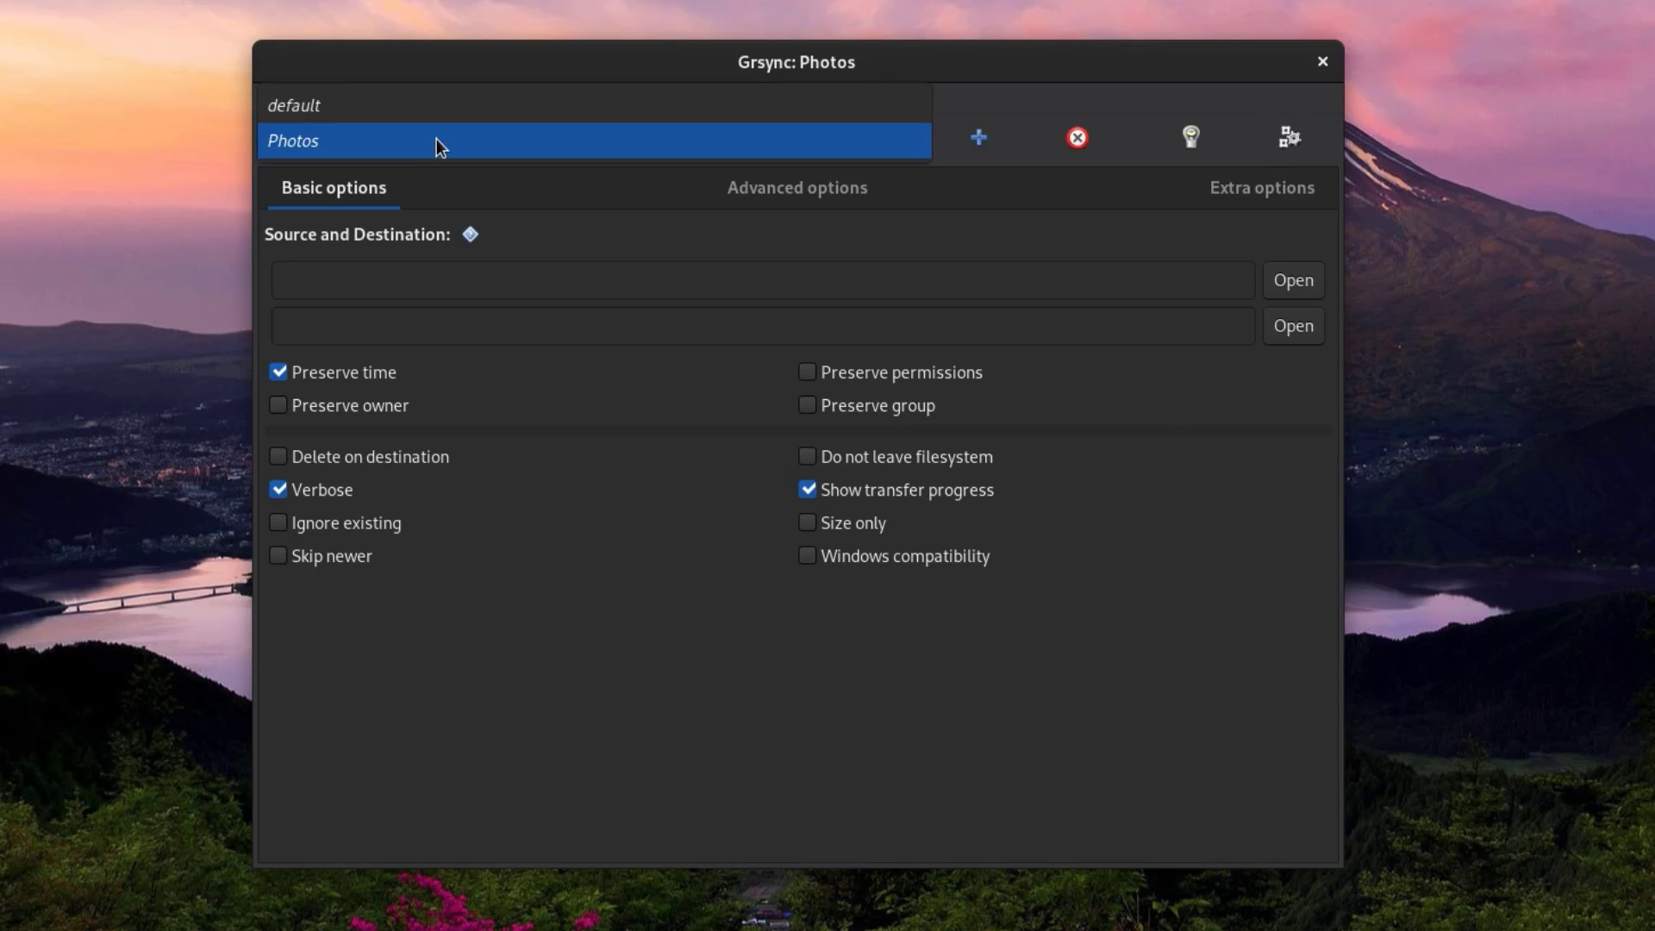
pyautogui.click(696, 109)
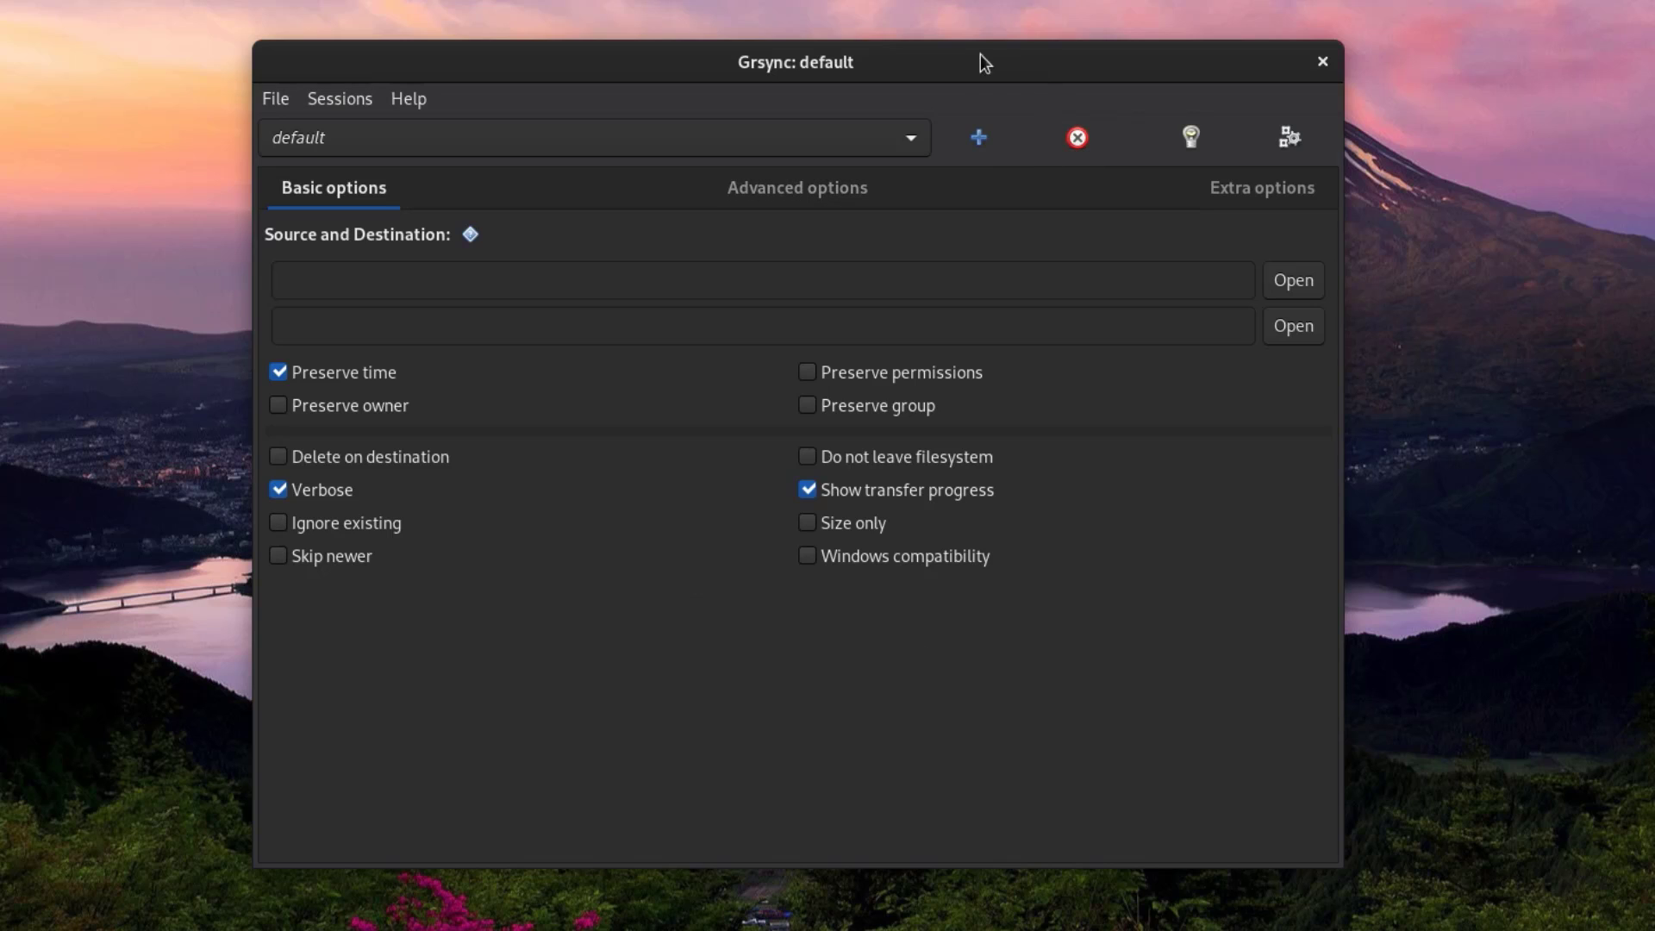
pyautogui.click(983, 143)
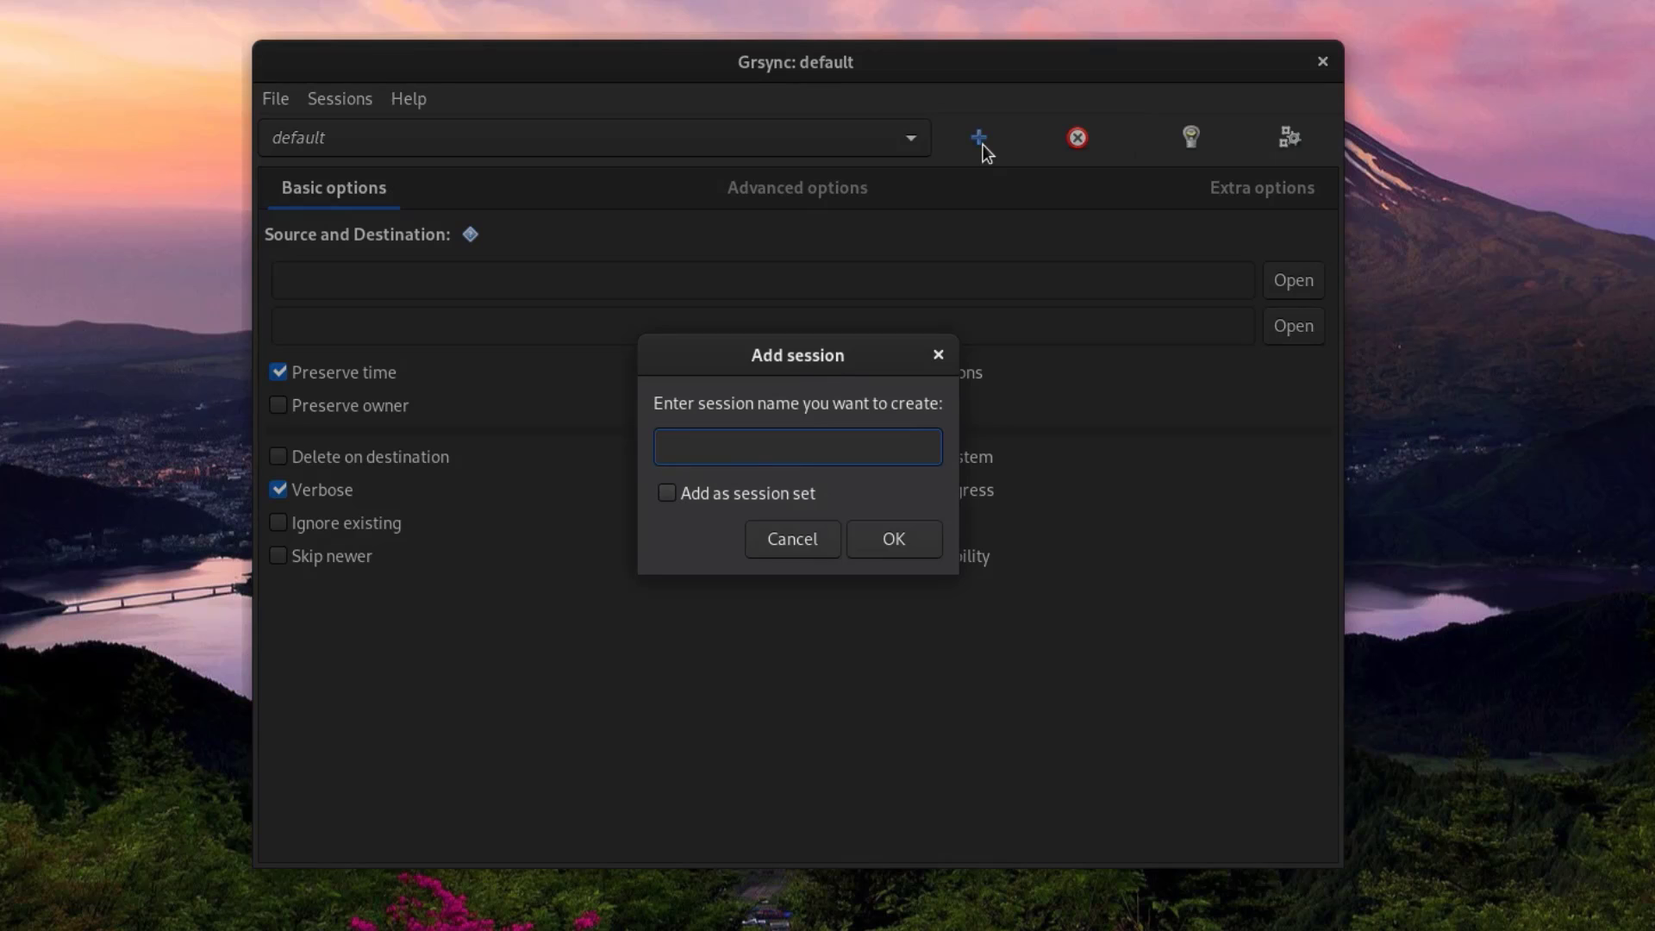
pyautogui.click(786, 538)
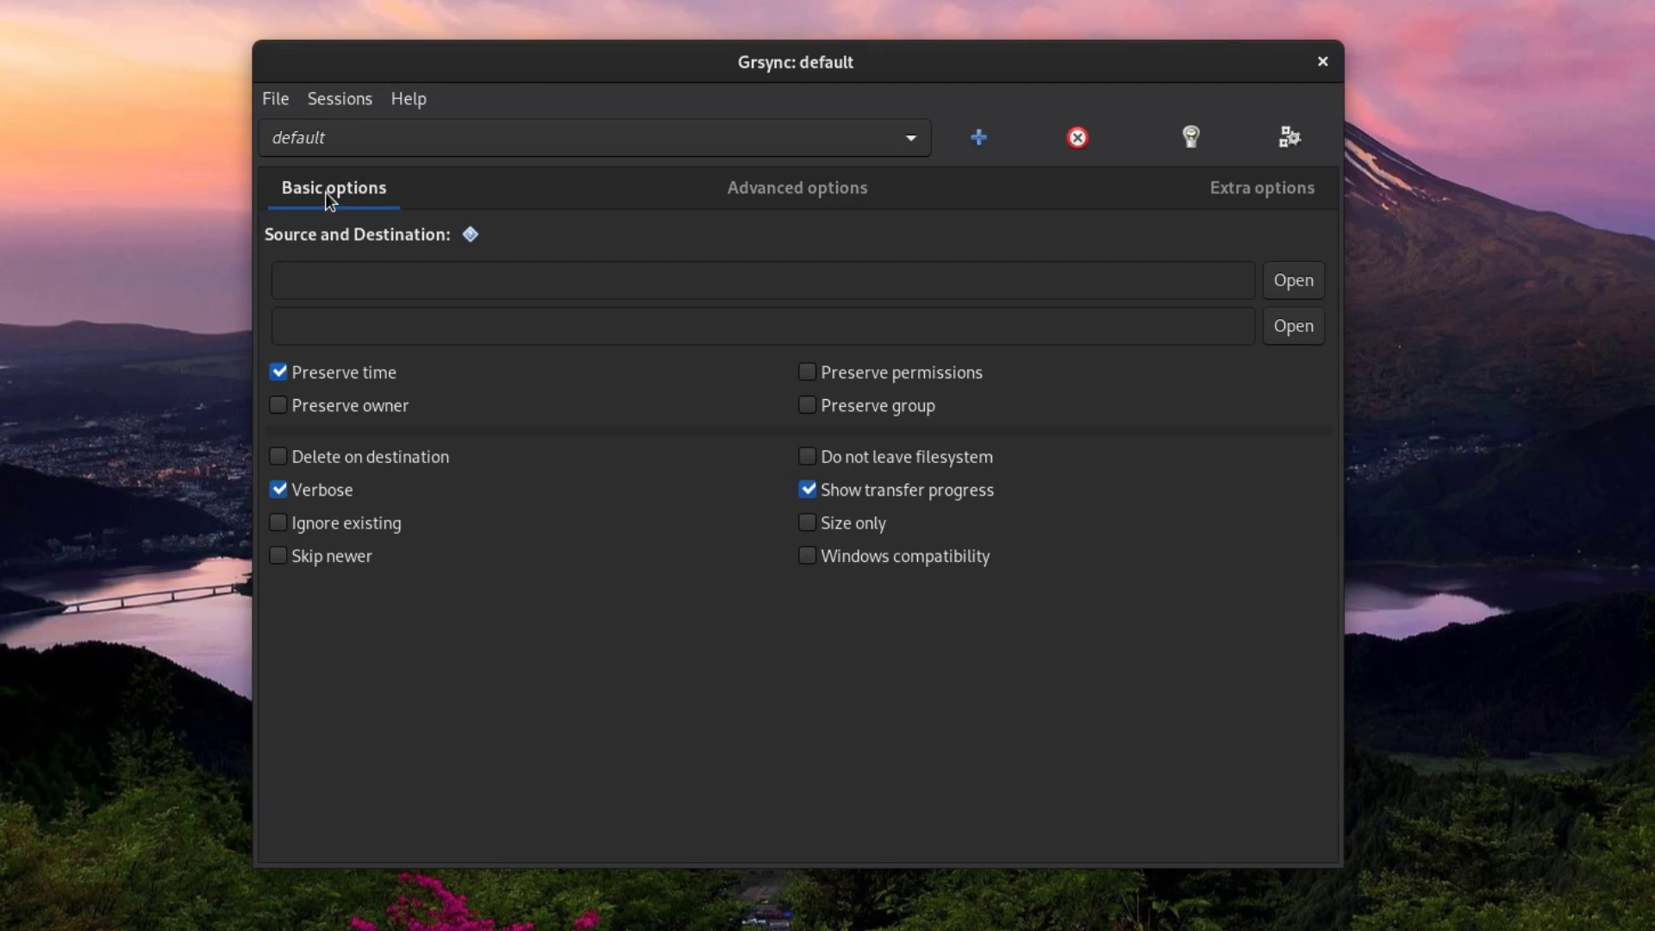
# Review the basic, advanced and extra options of the default session, including Run as superuser and Preserve group.
pyautogui.click(807, 192)
pyautogui.click(1255, 190)
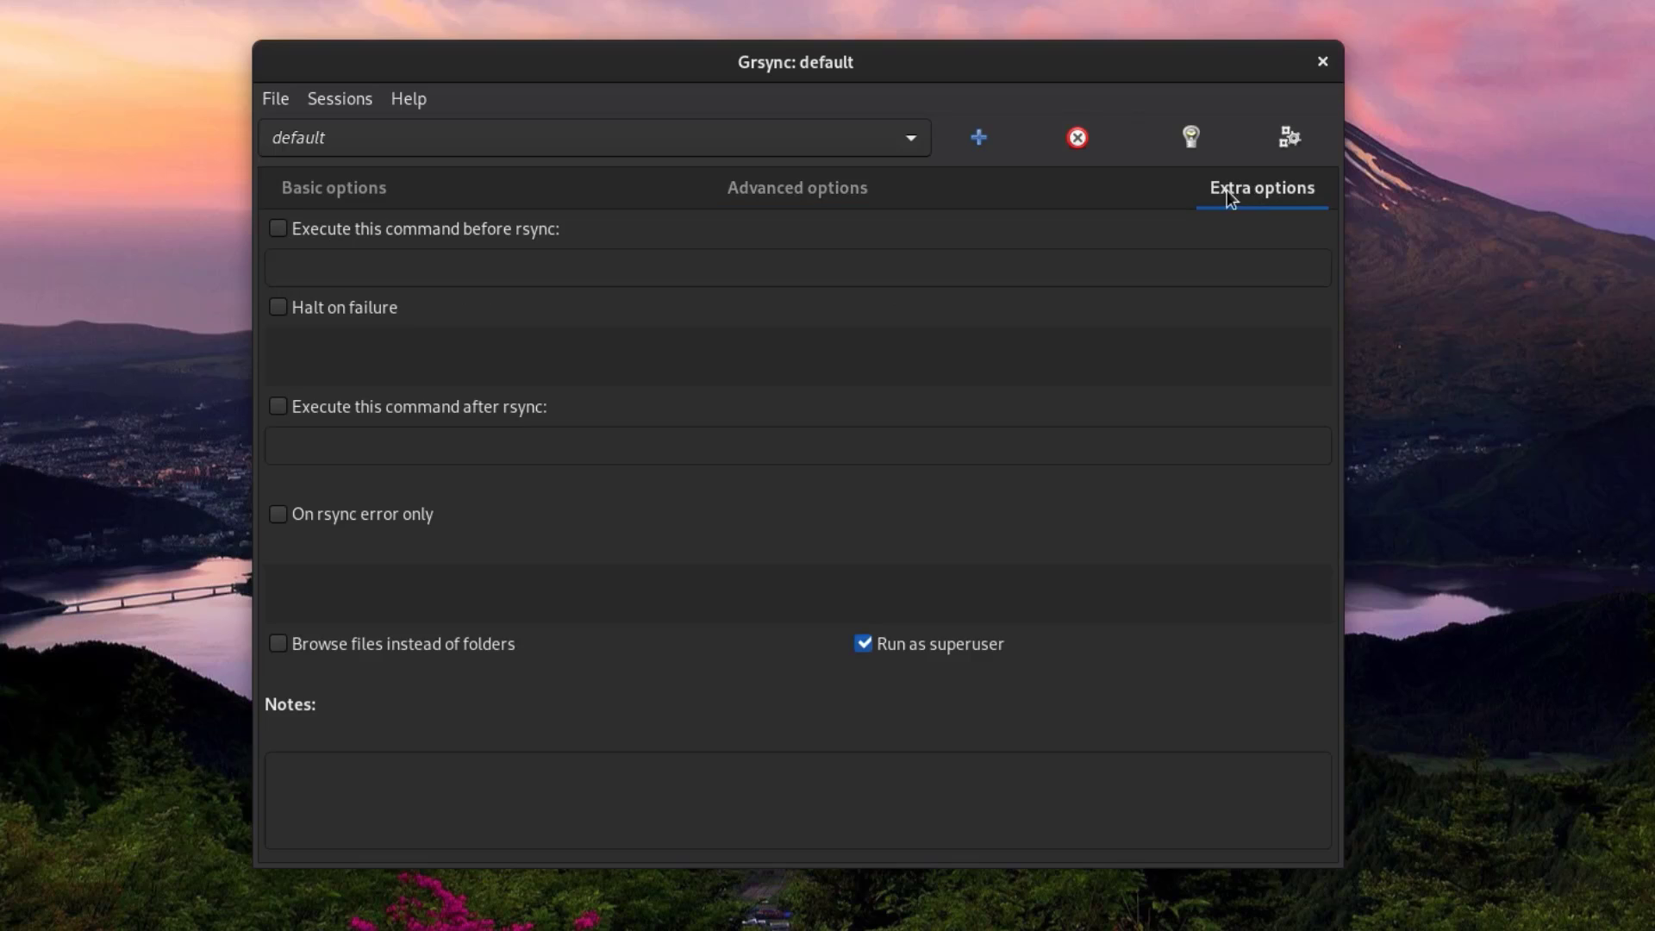
pyautogui.click(363, 190)
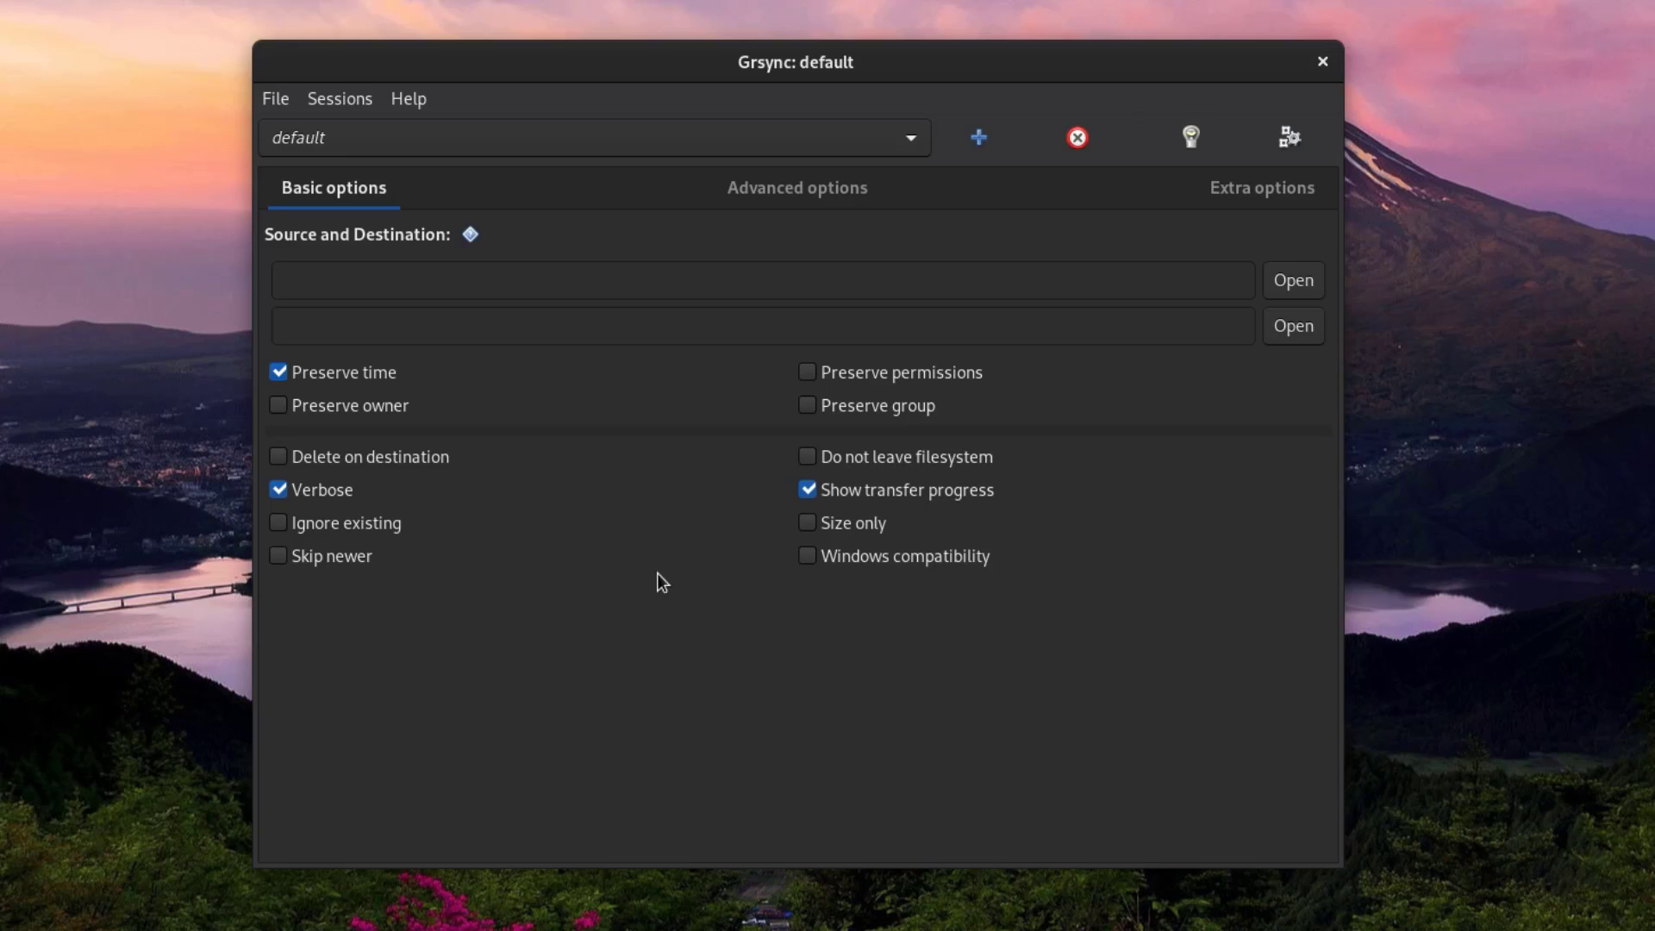
pyautogui.click(794, 184)
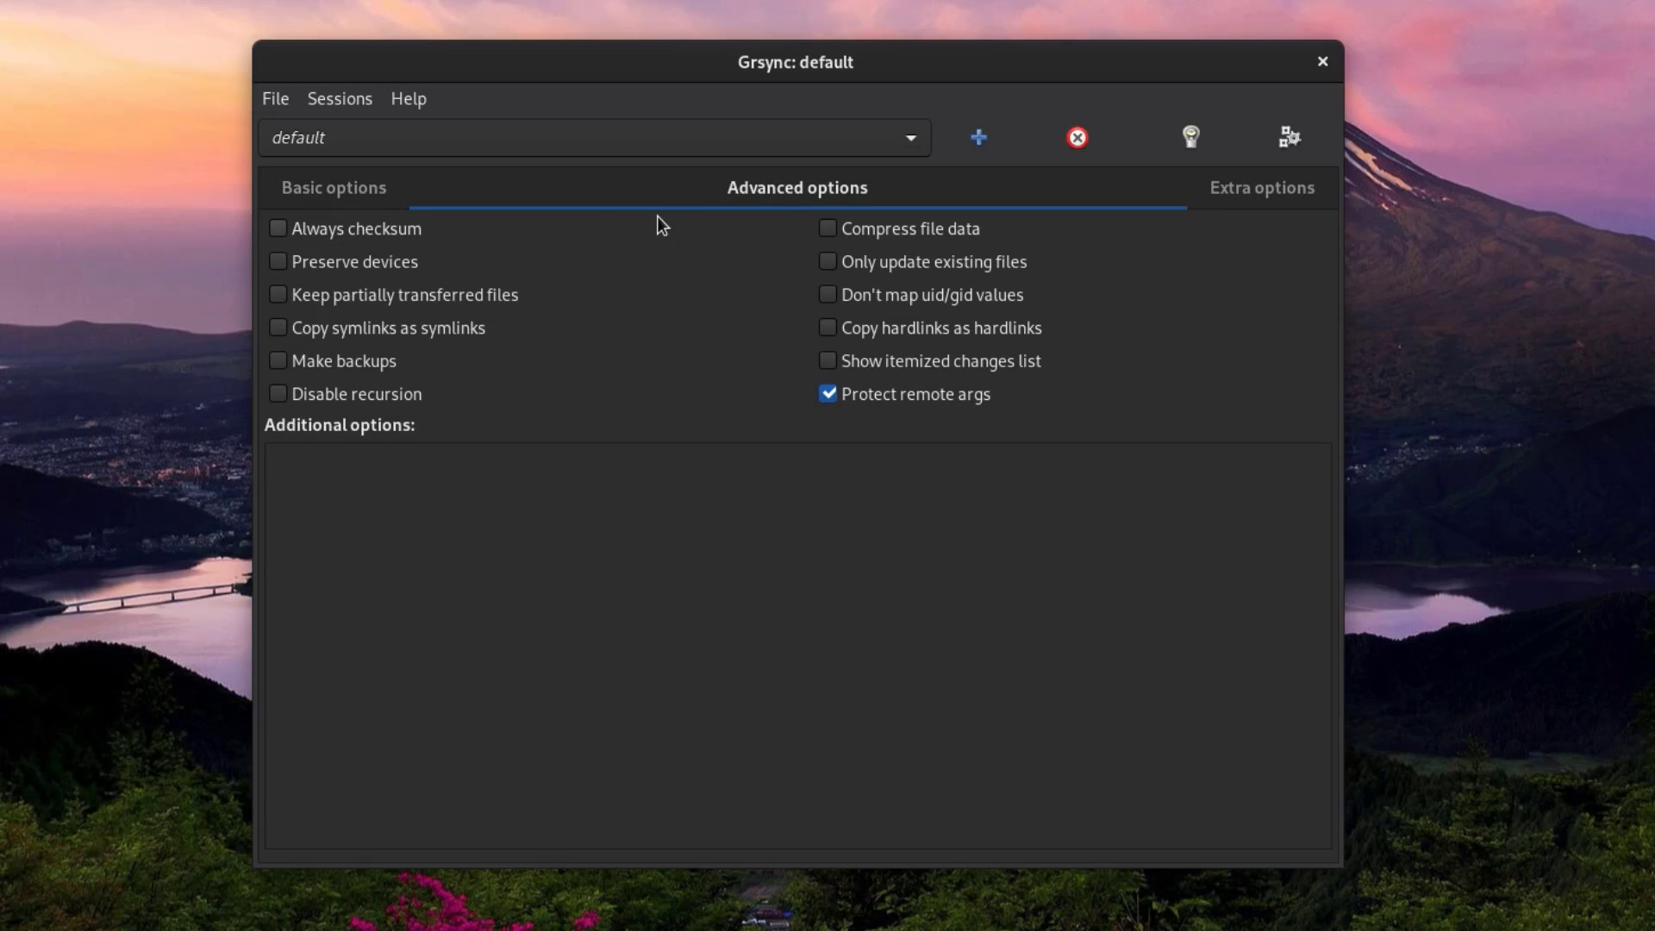
pyautogui.moveTo(383, 231)
pyautogui.click(1245, 193)
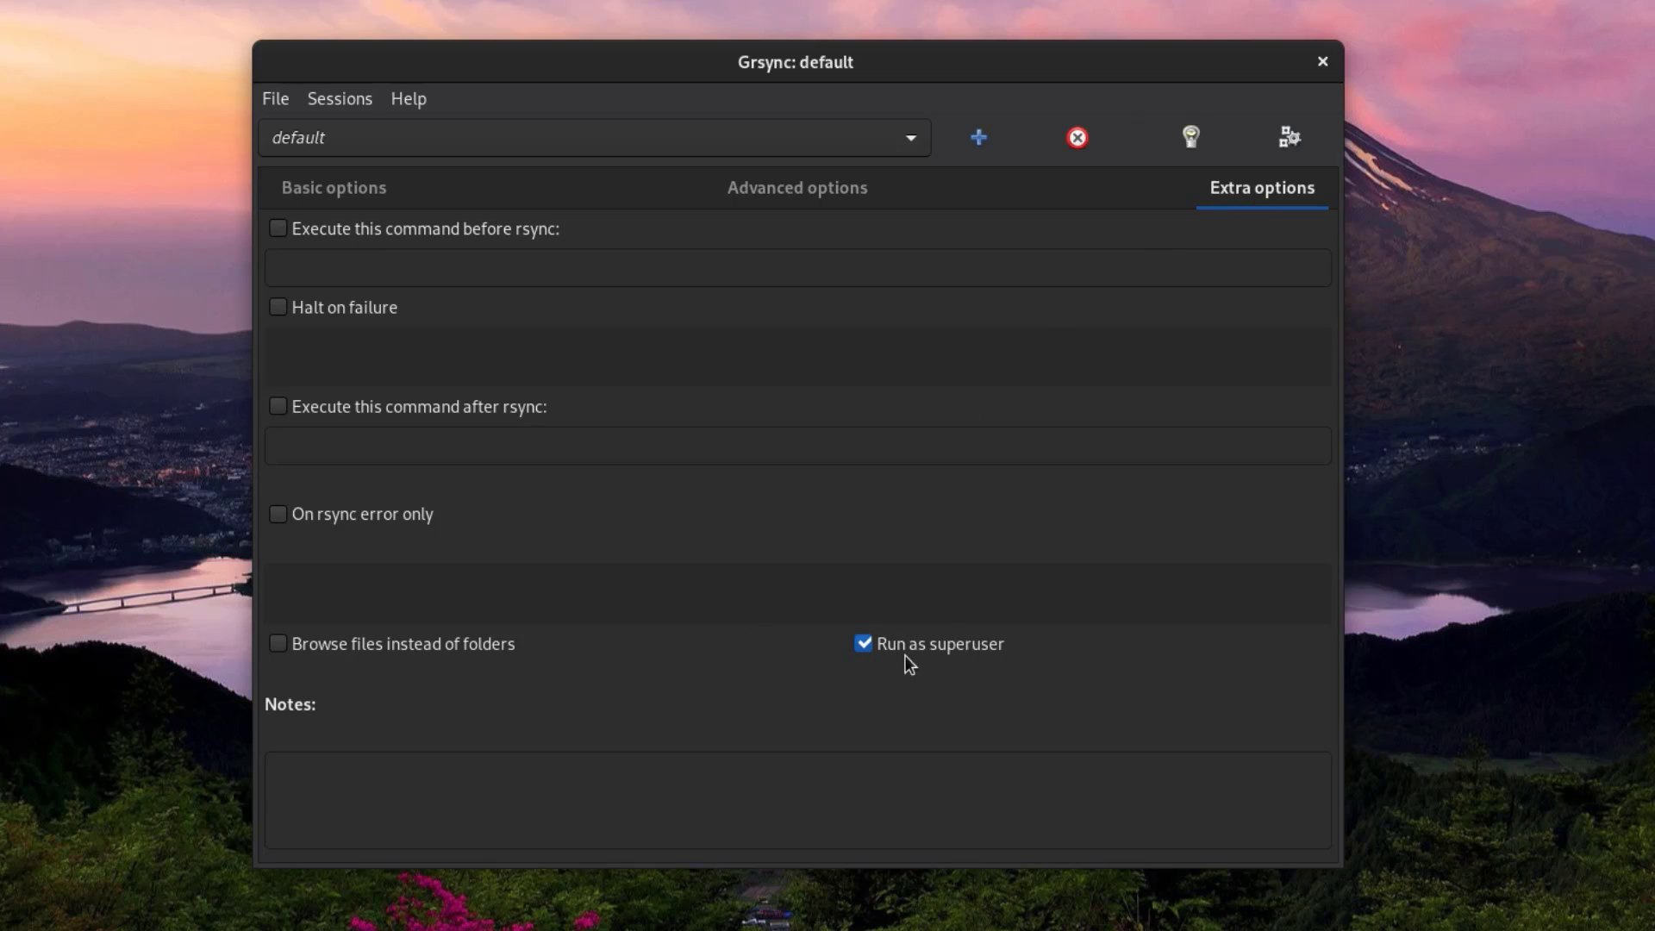
pyautogui.moveTo(918, 648)
pyautogui.click(371, 193)
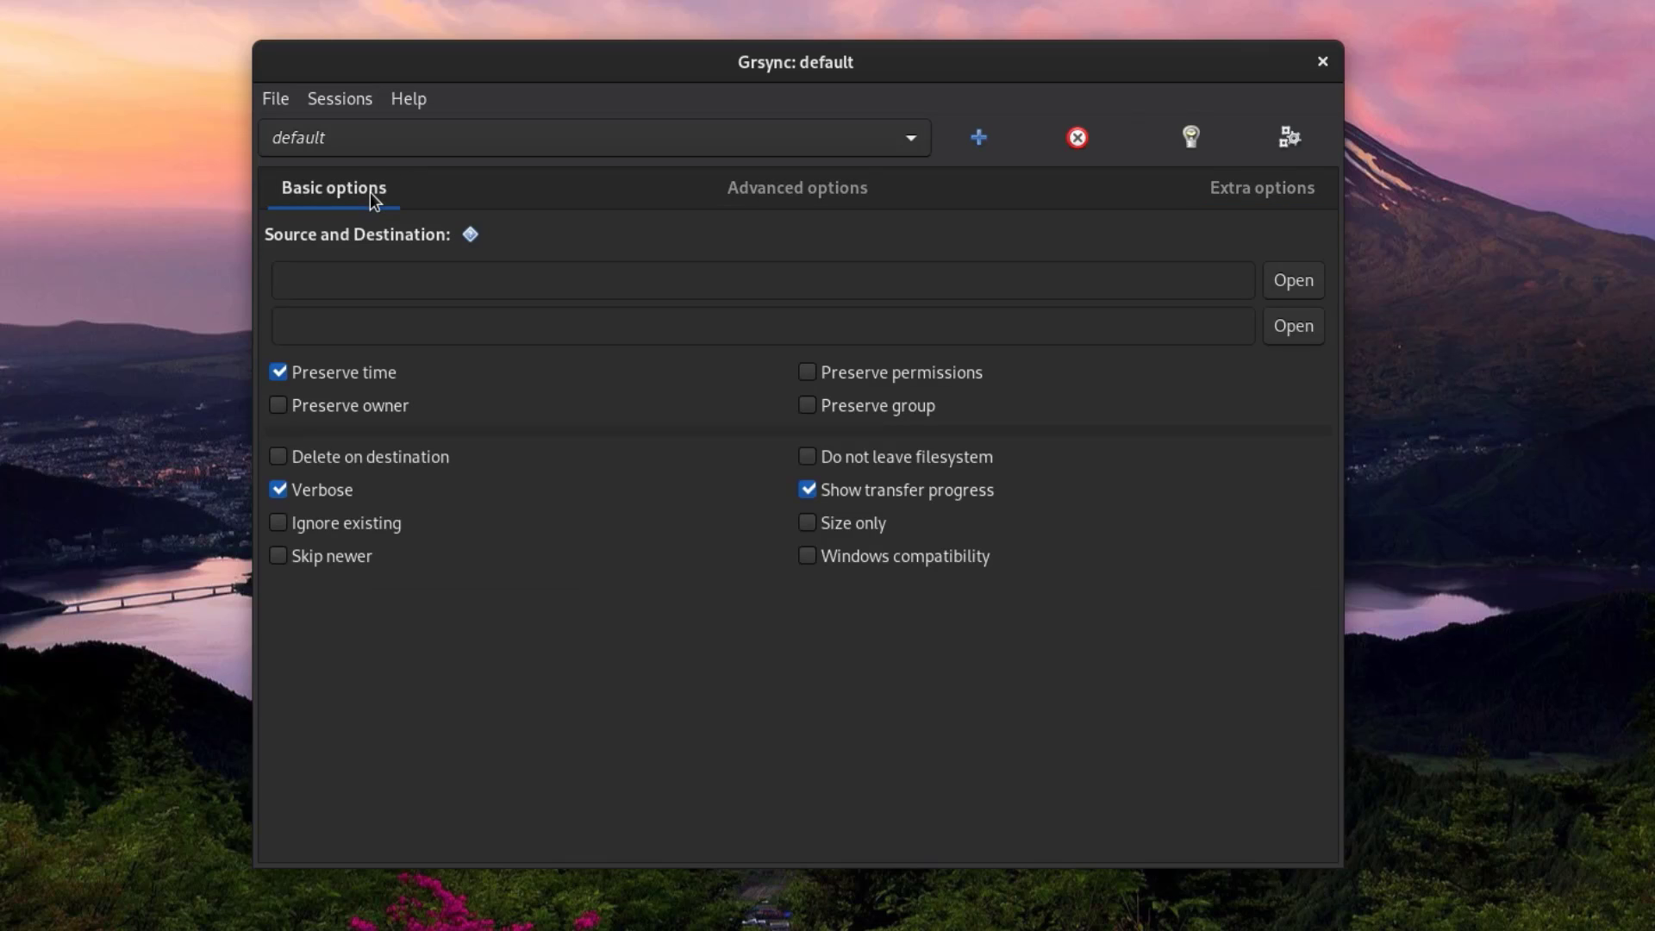
pyautogui.moveTo(1129, 407)
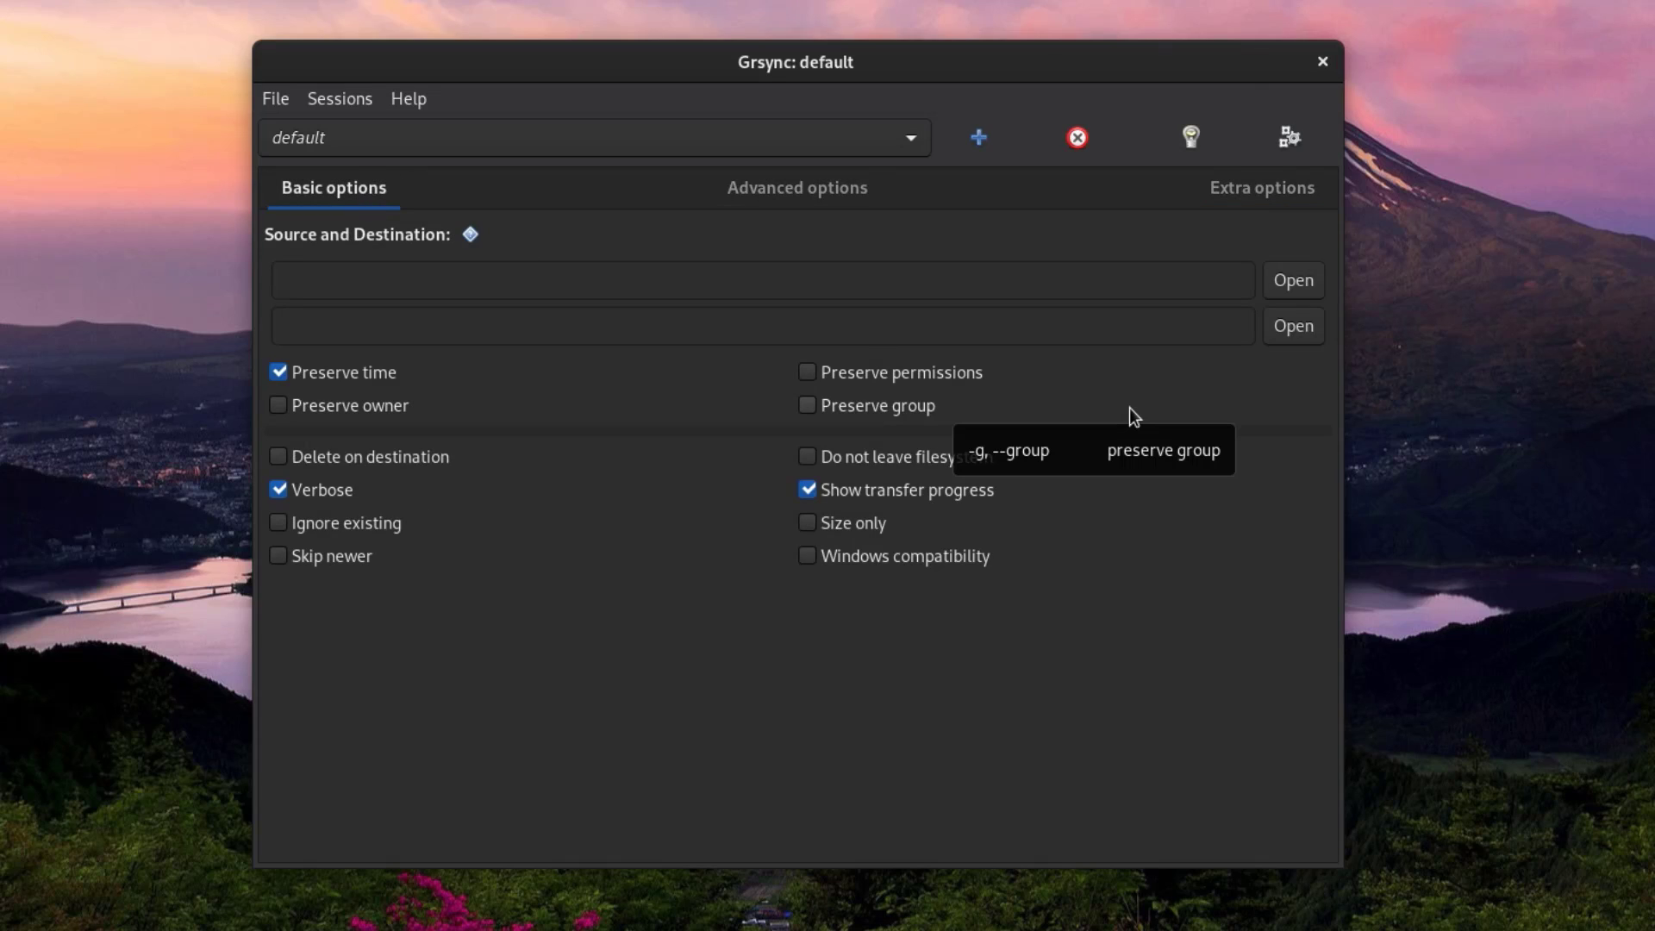
# Set the default session's source to the user's home folder and its destination to the Backup drive.
pyautogui.click(1039, 284)
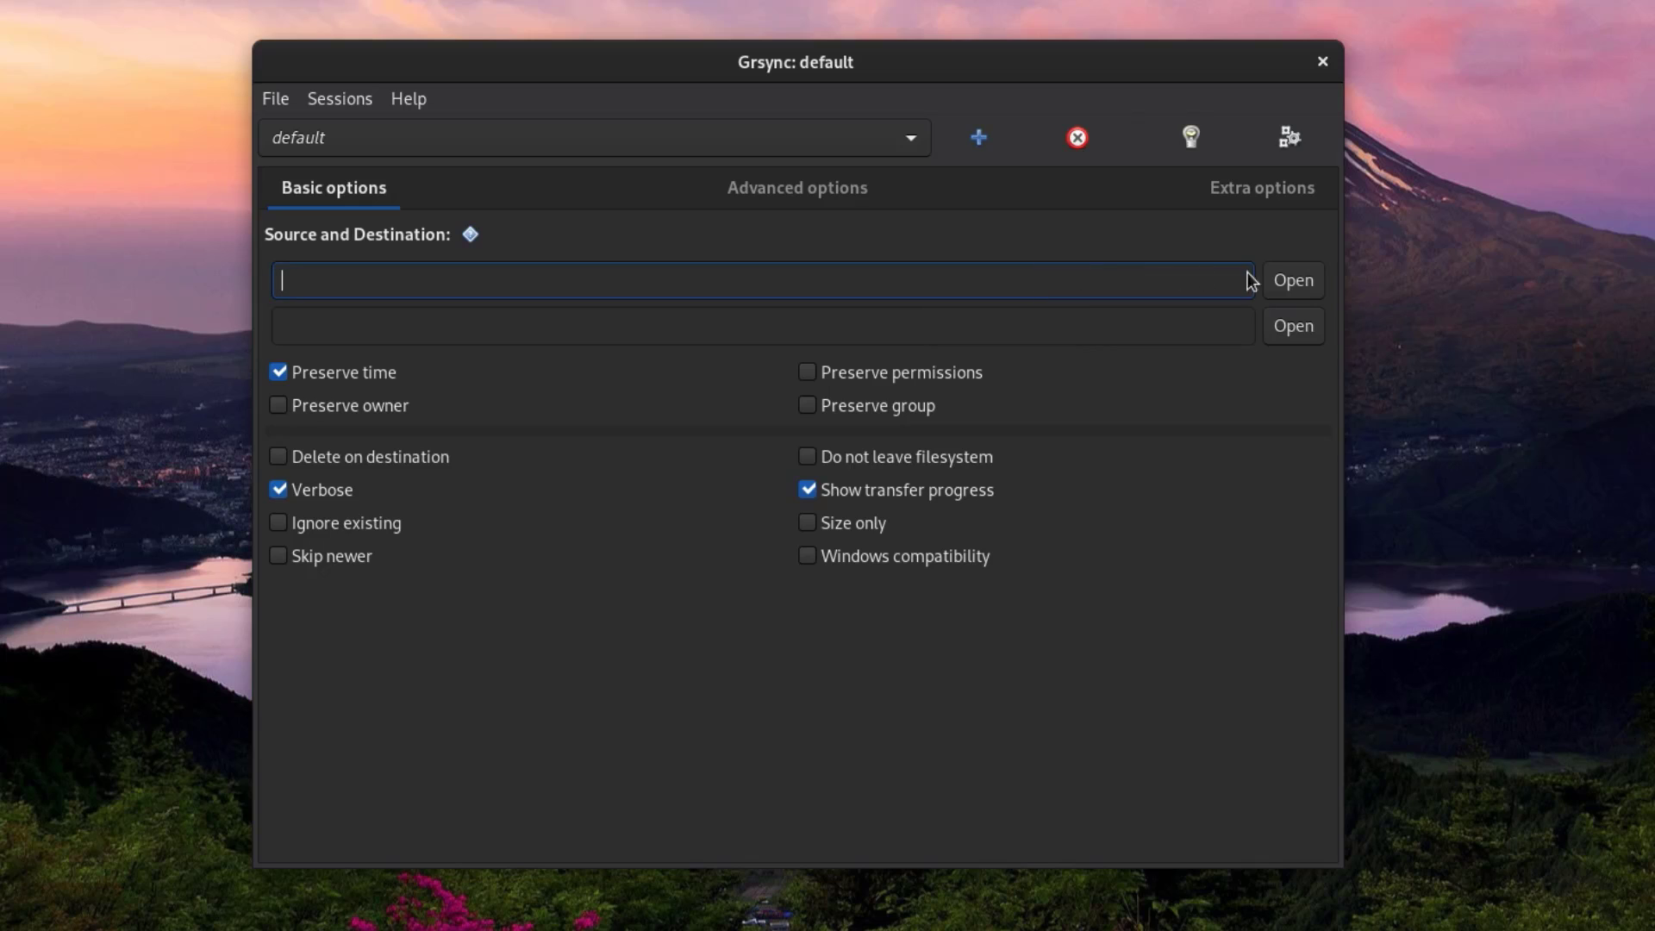
pyautogui.click(1299, 283)
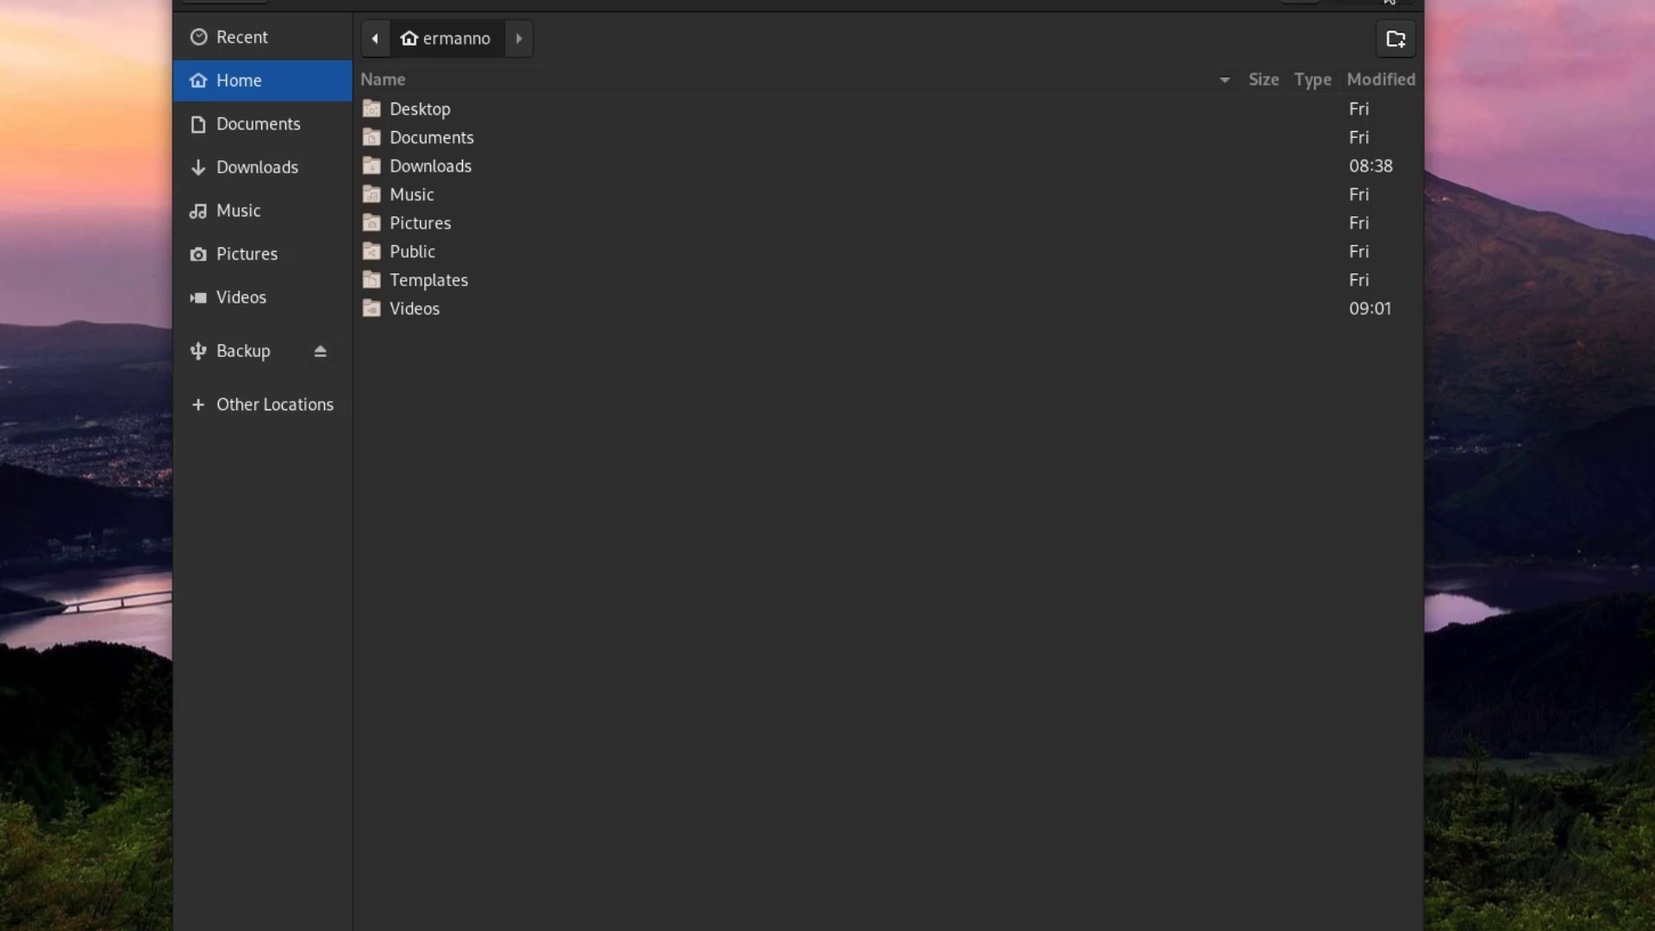
pyautogui.click(1389, 2)
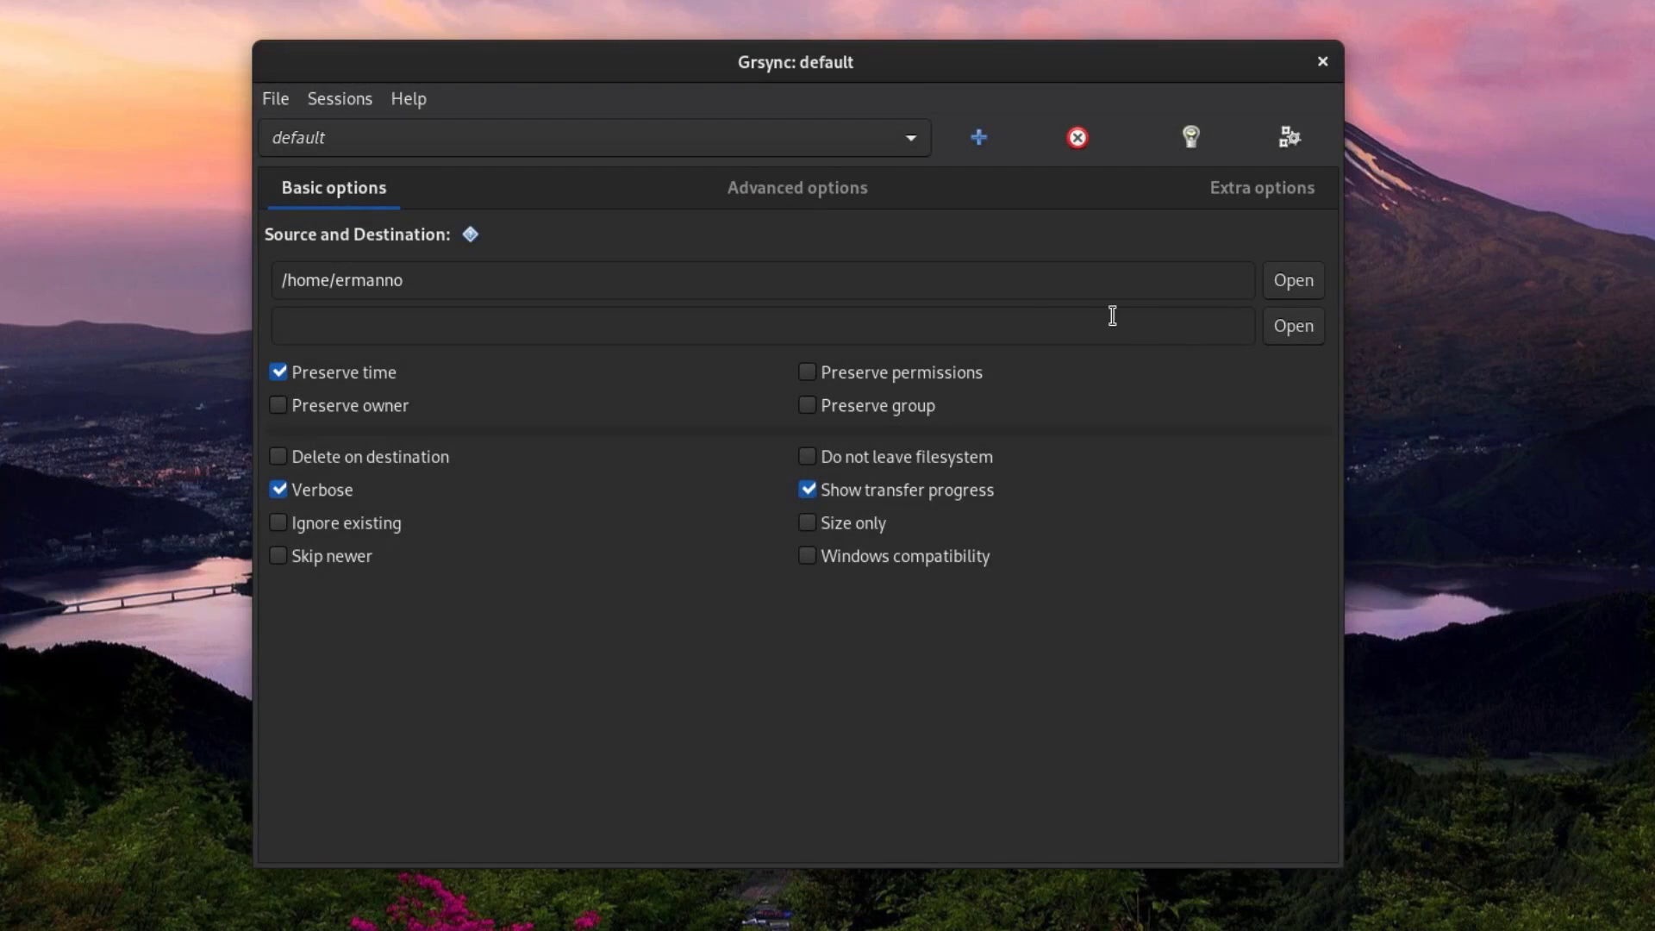
pyautogui.click(1275, 332)
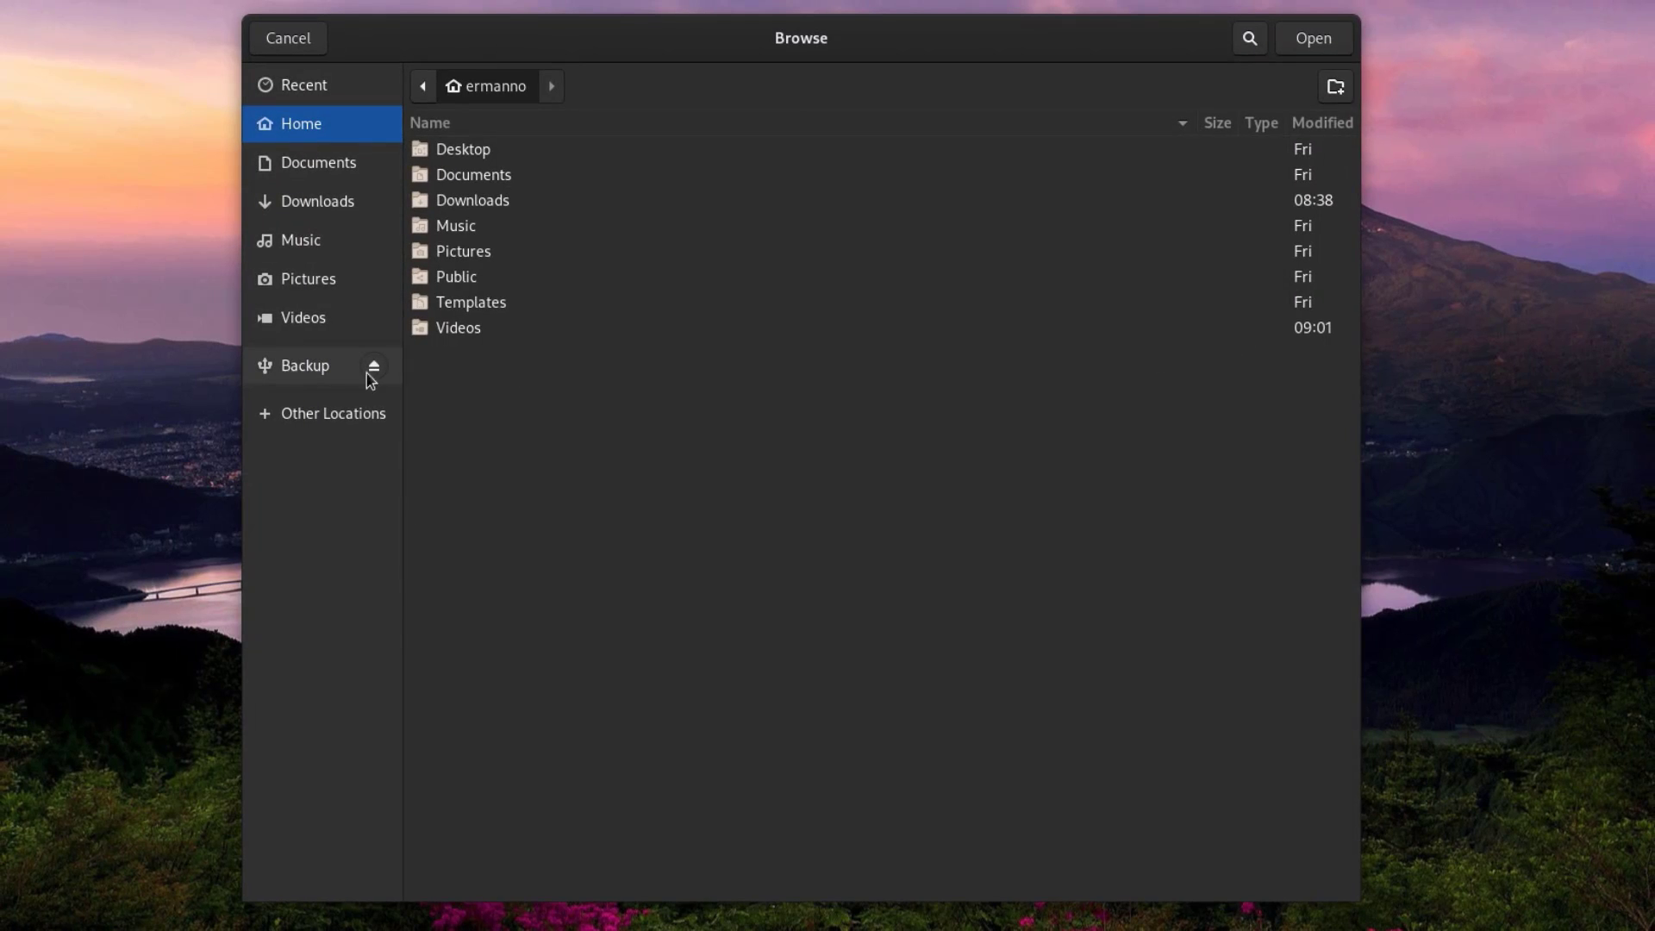
pyautogui.click(310, 369)
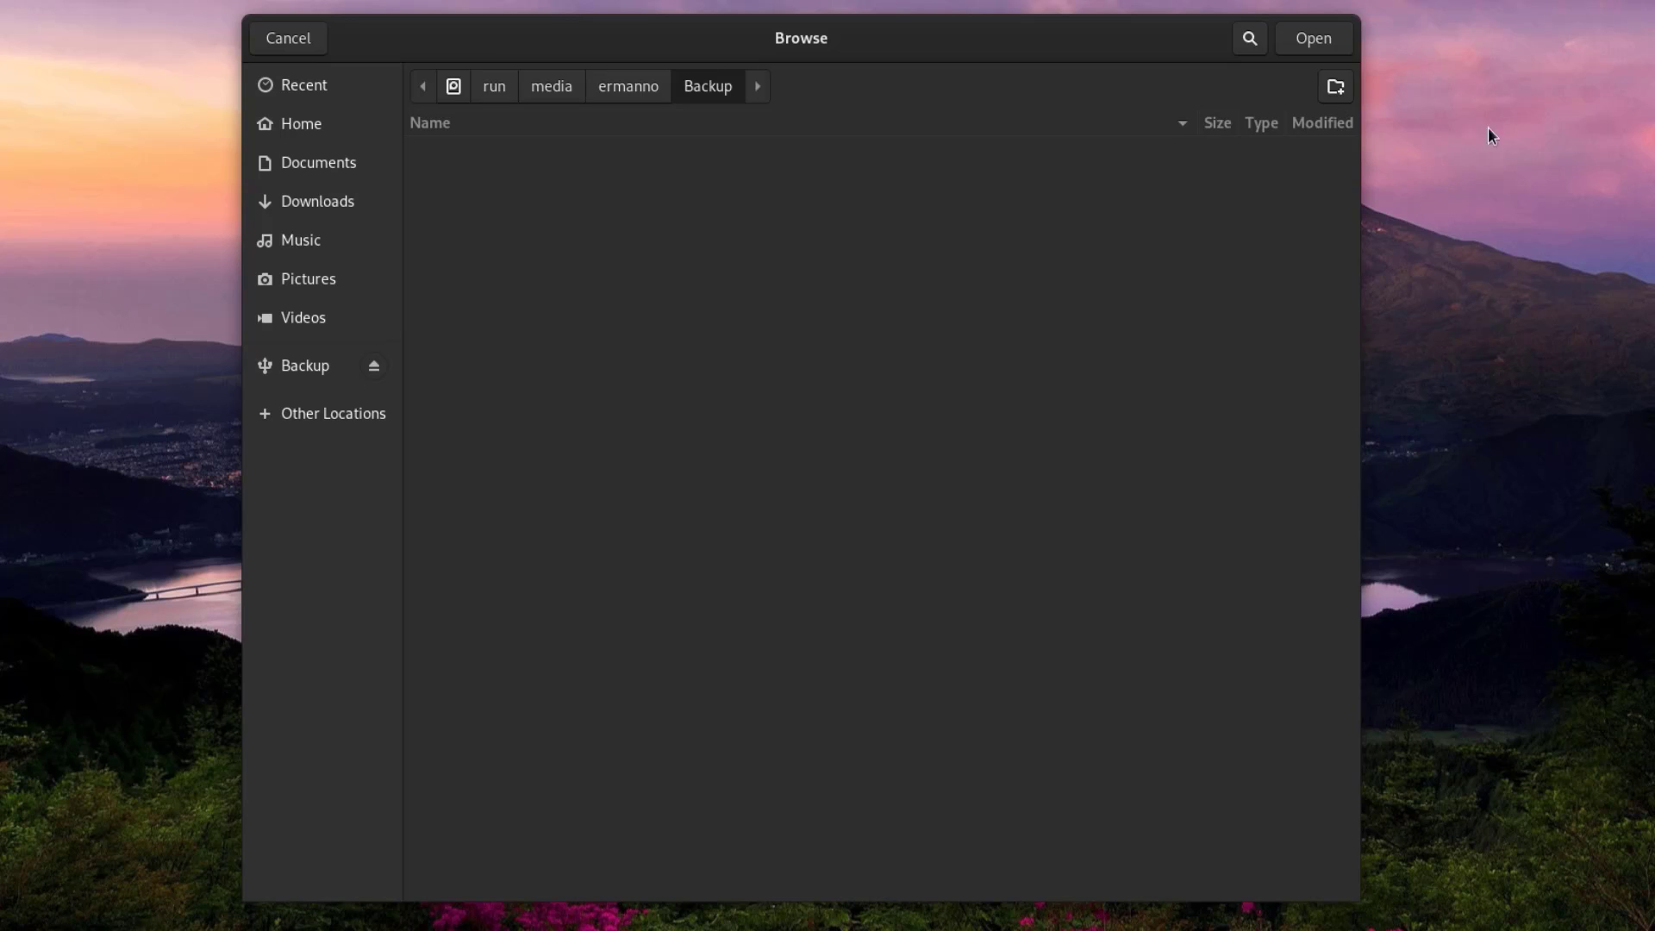
pyautogui.click(1327, 45)
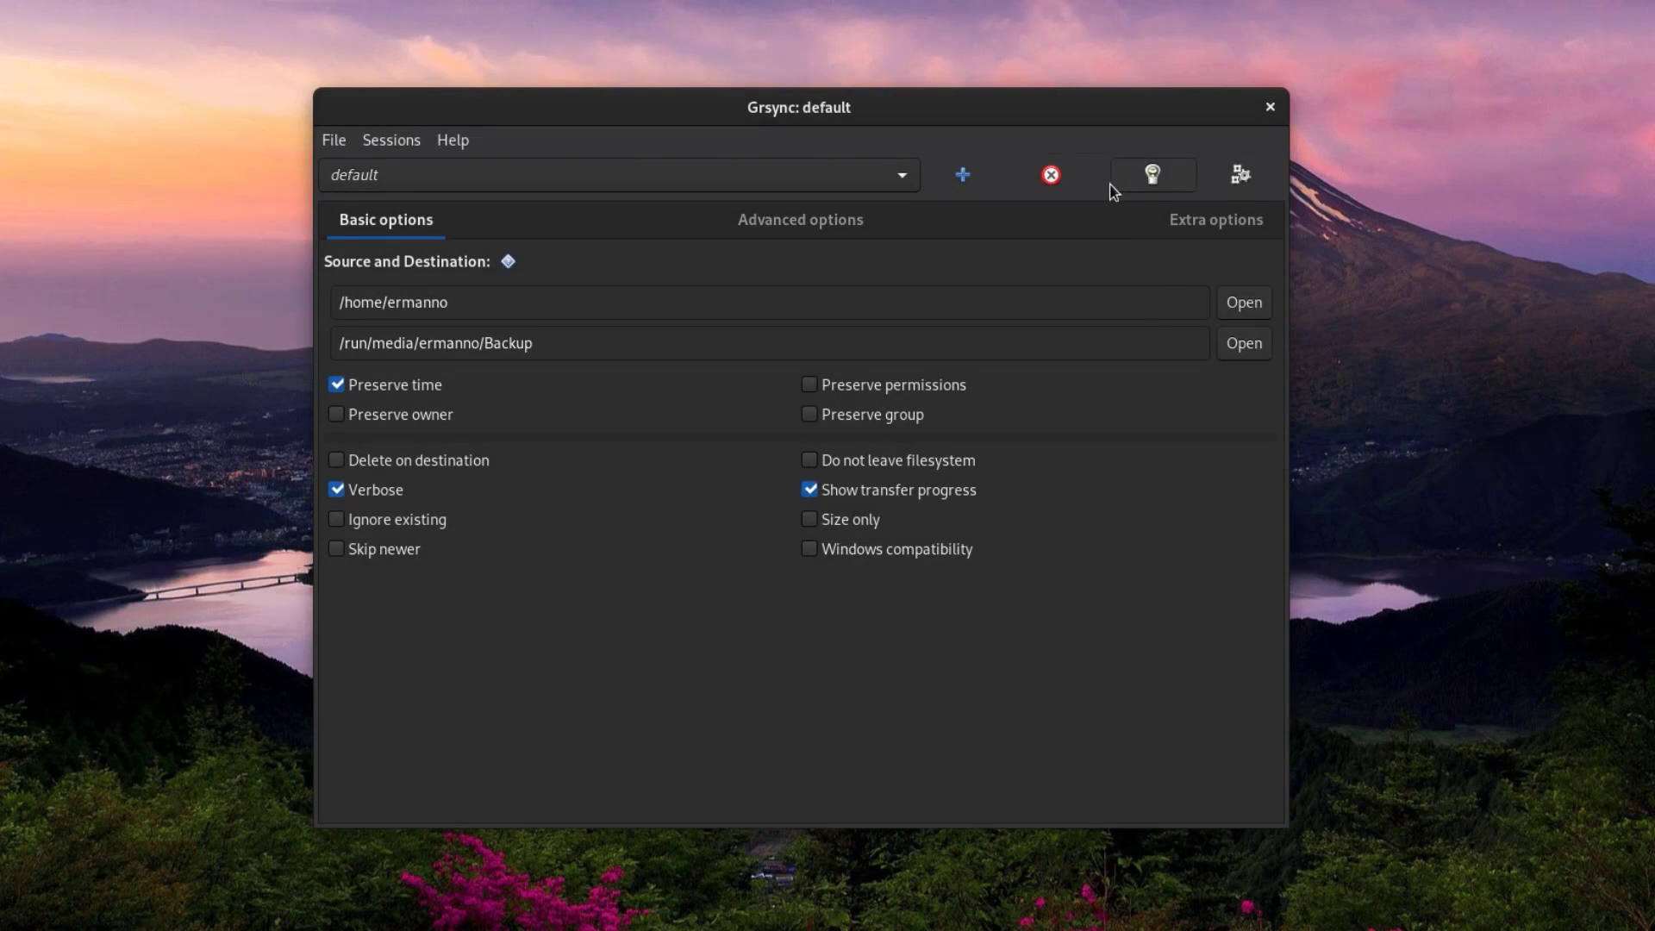
# Simulate the default session's synchronisation, authenticating with the account password, and close the run report.
pyautogui.click(1162, 182)
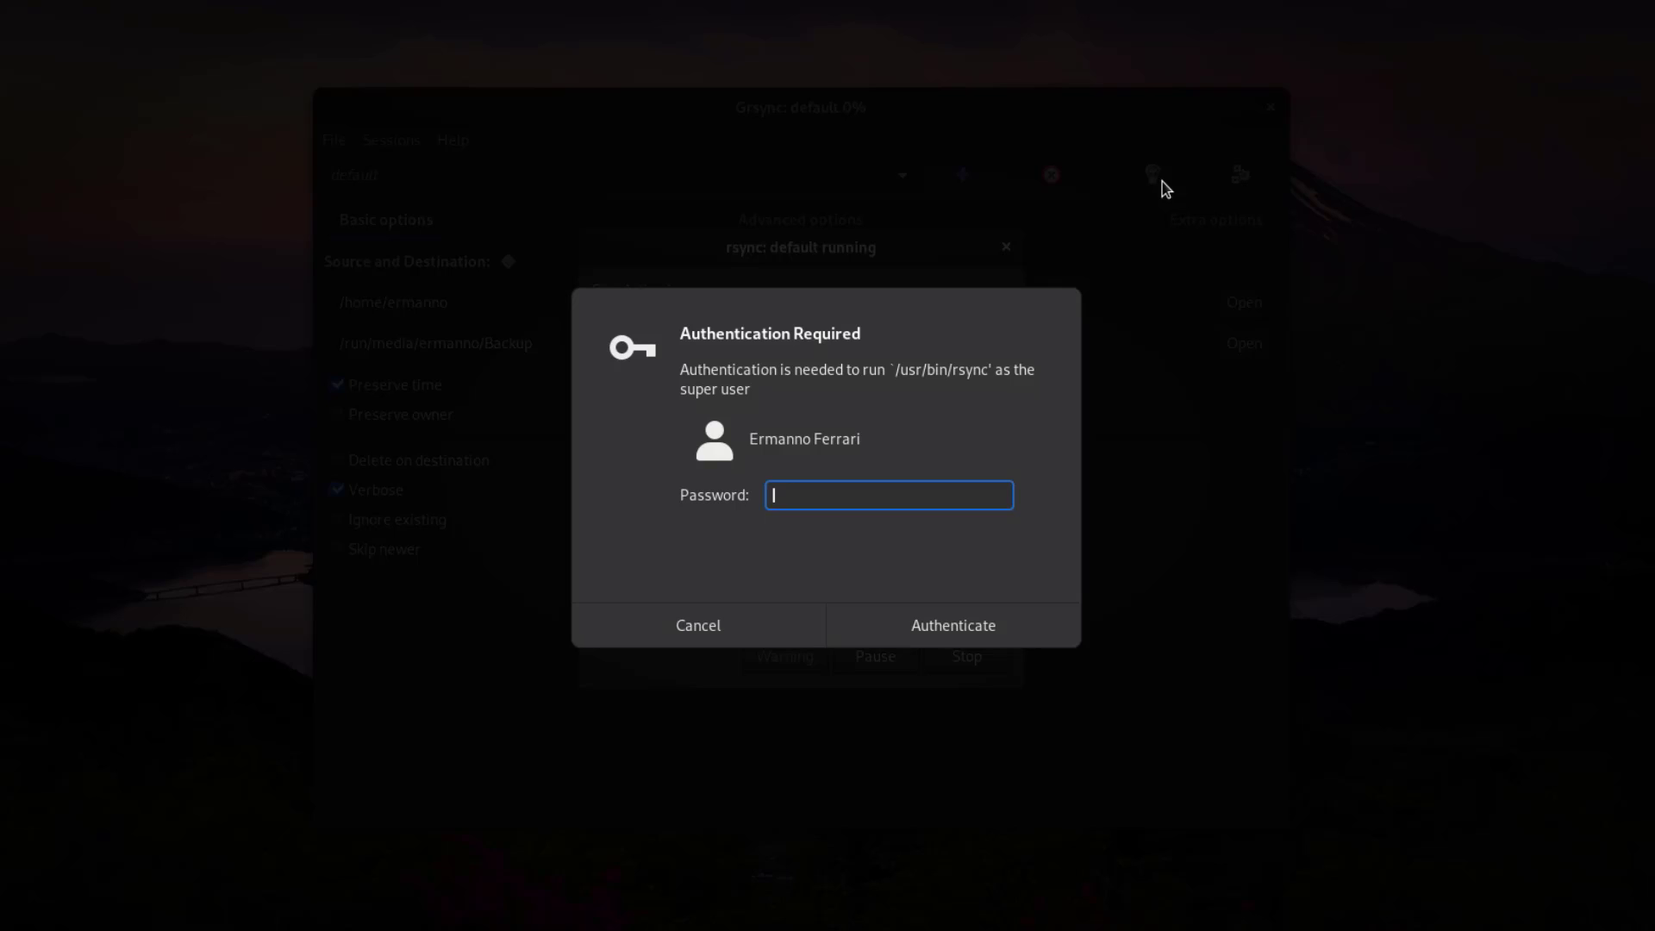
pyautogui.write('*********')
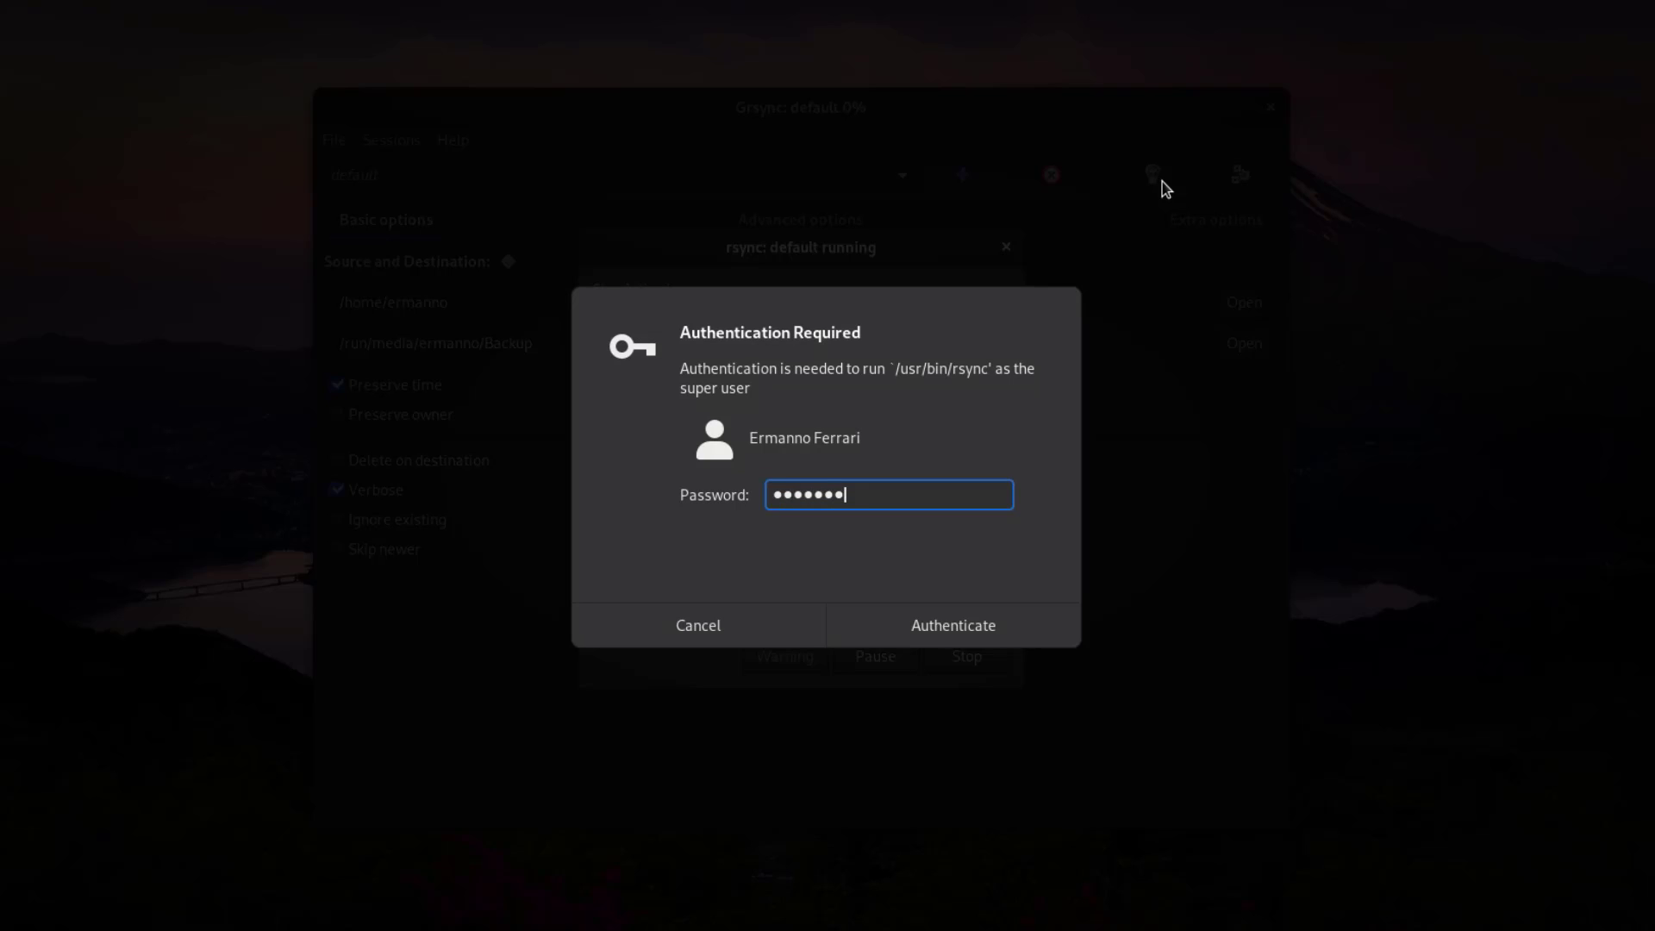
pyautogui.press('Return')
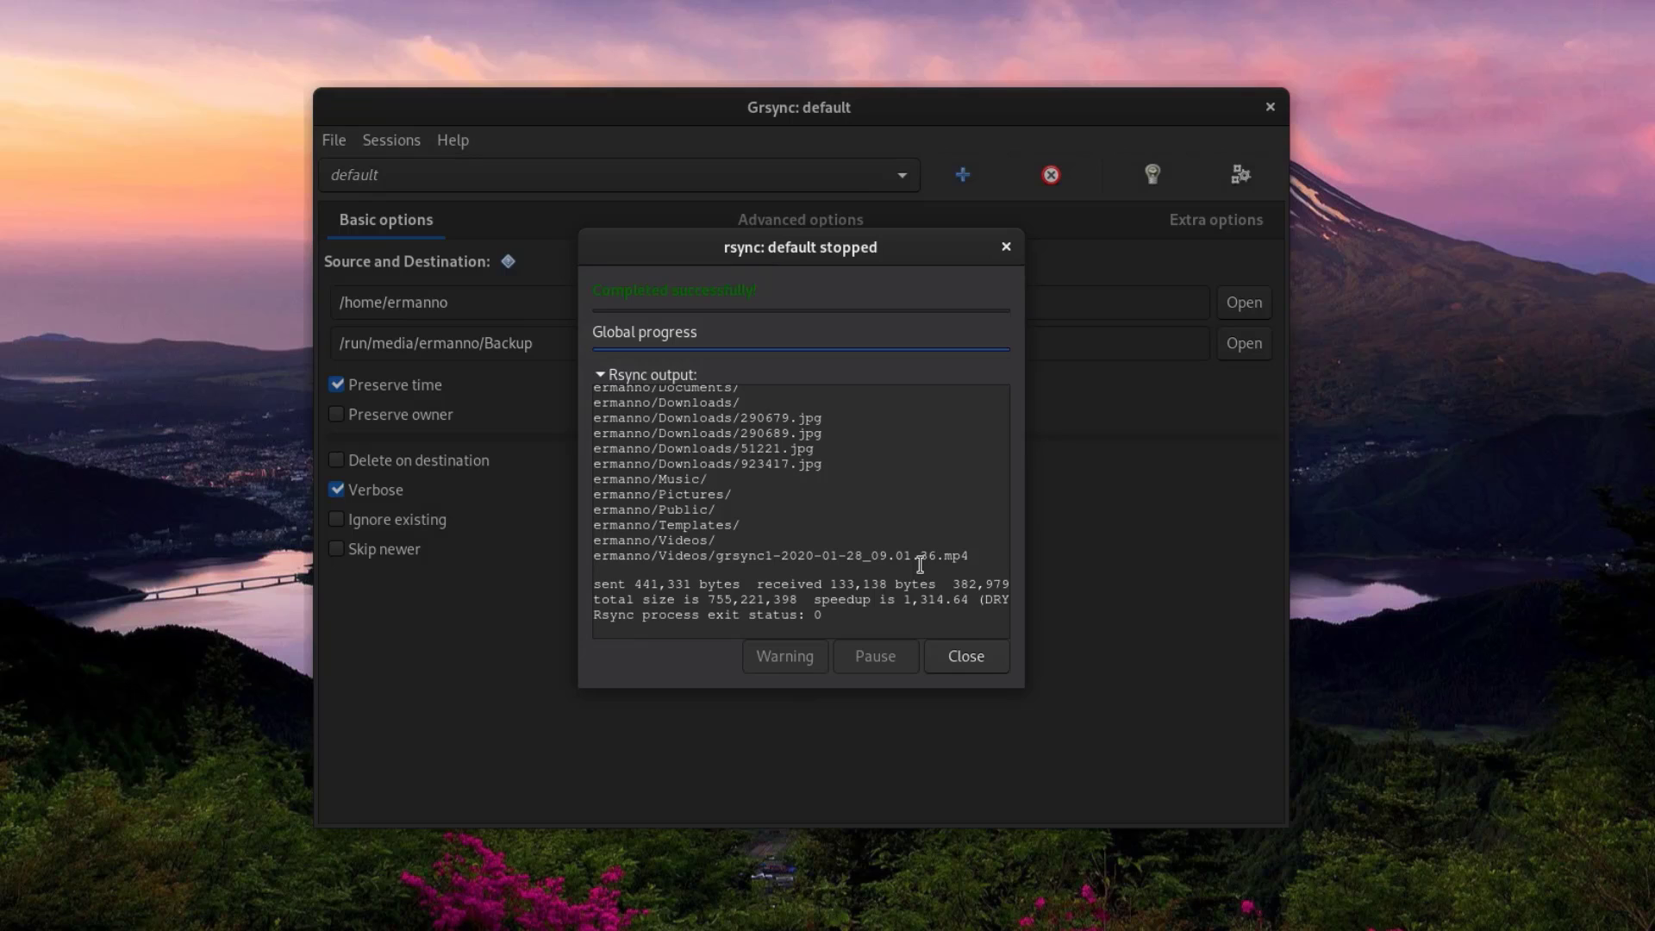
pyautogui.click(981, 660)
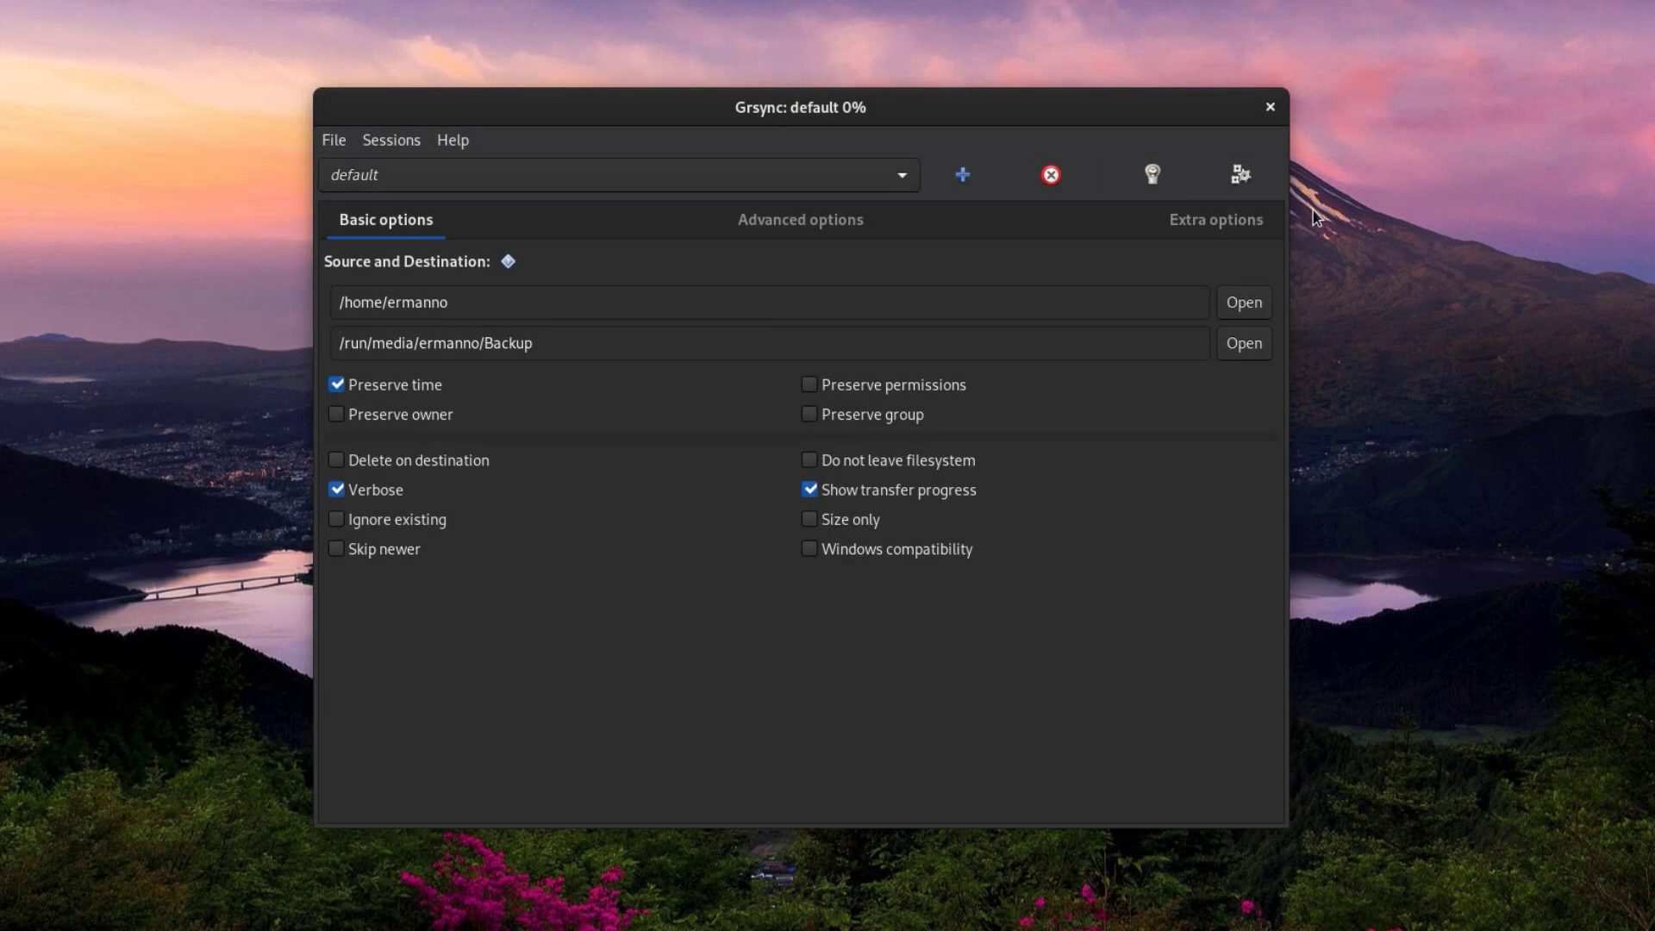
# Execute the default session's backup to the Backup drive, authenticating with the account password, and close the run report.
pyautogui.click(1246, 179)
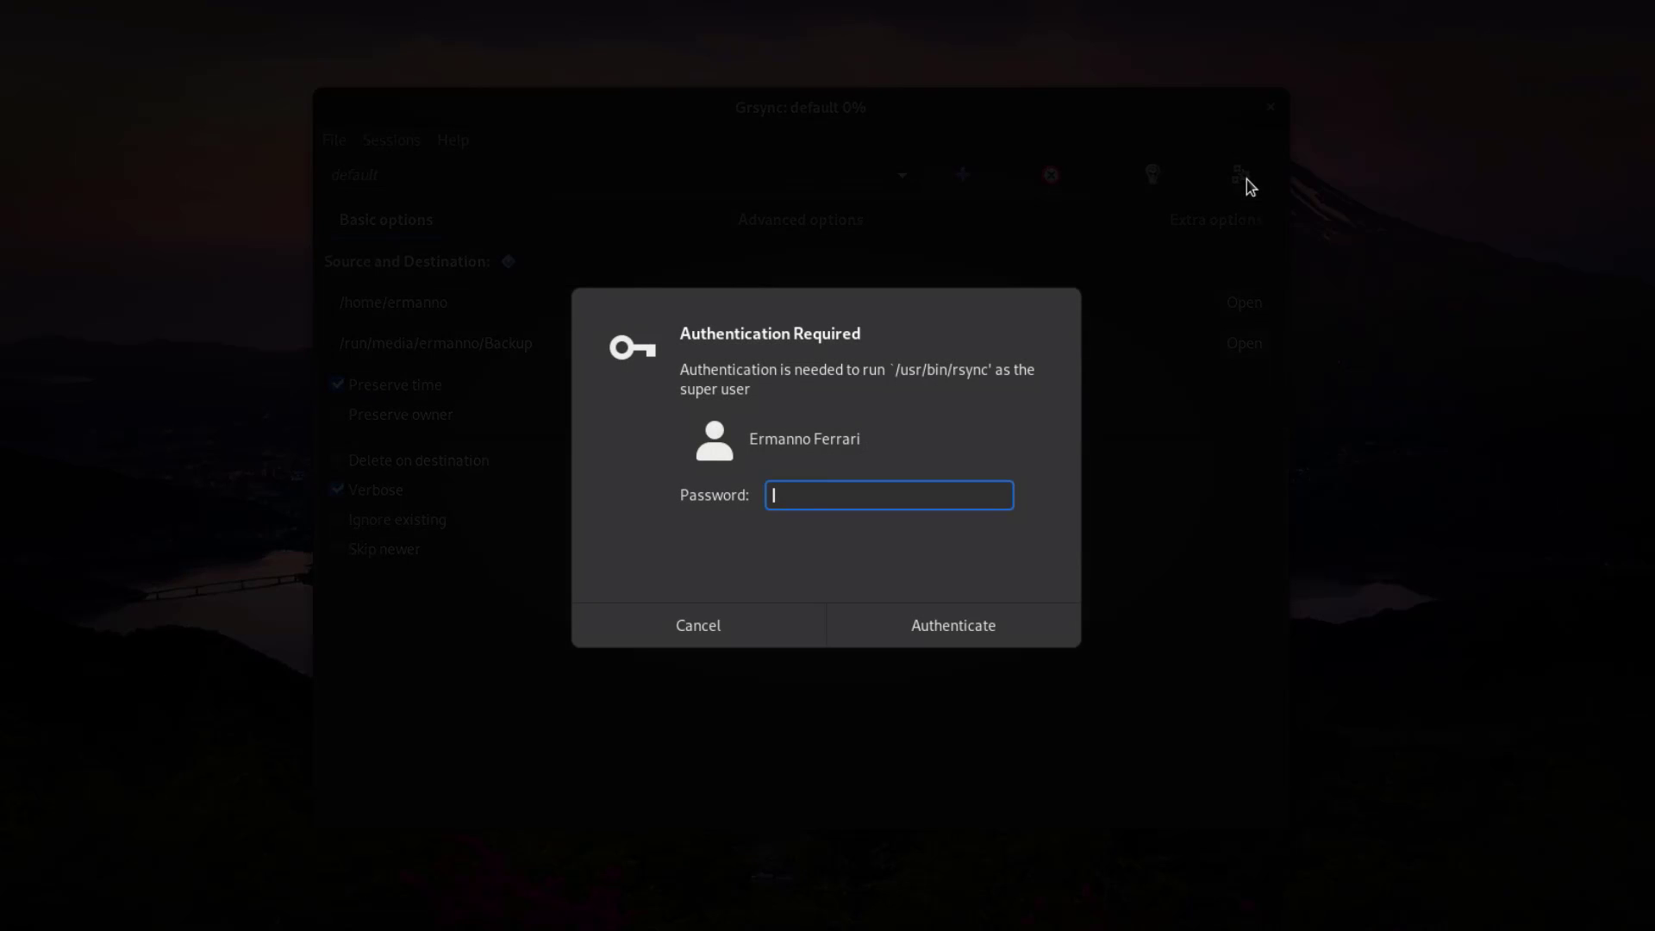
pyautogui.write('•••••••••')
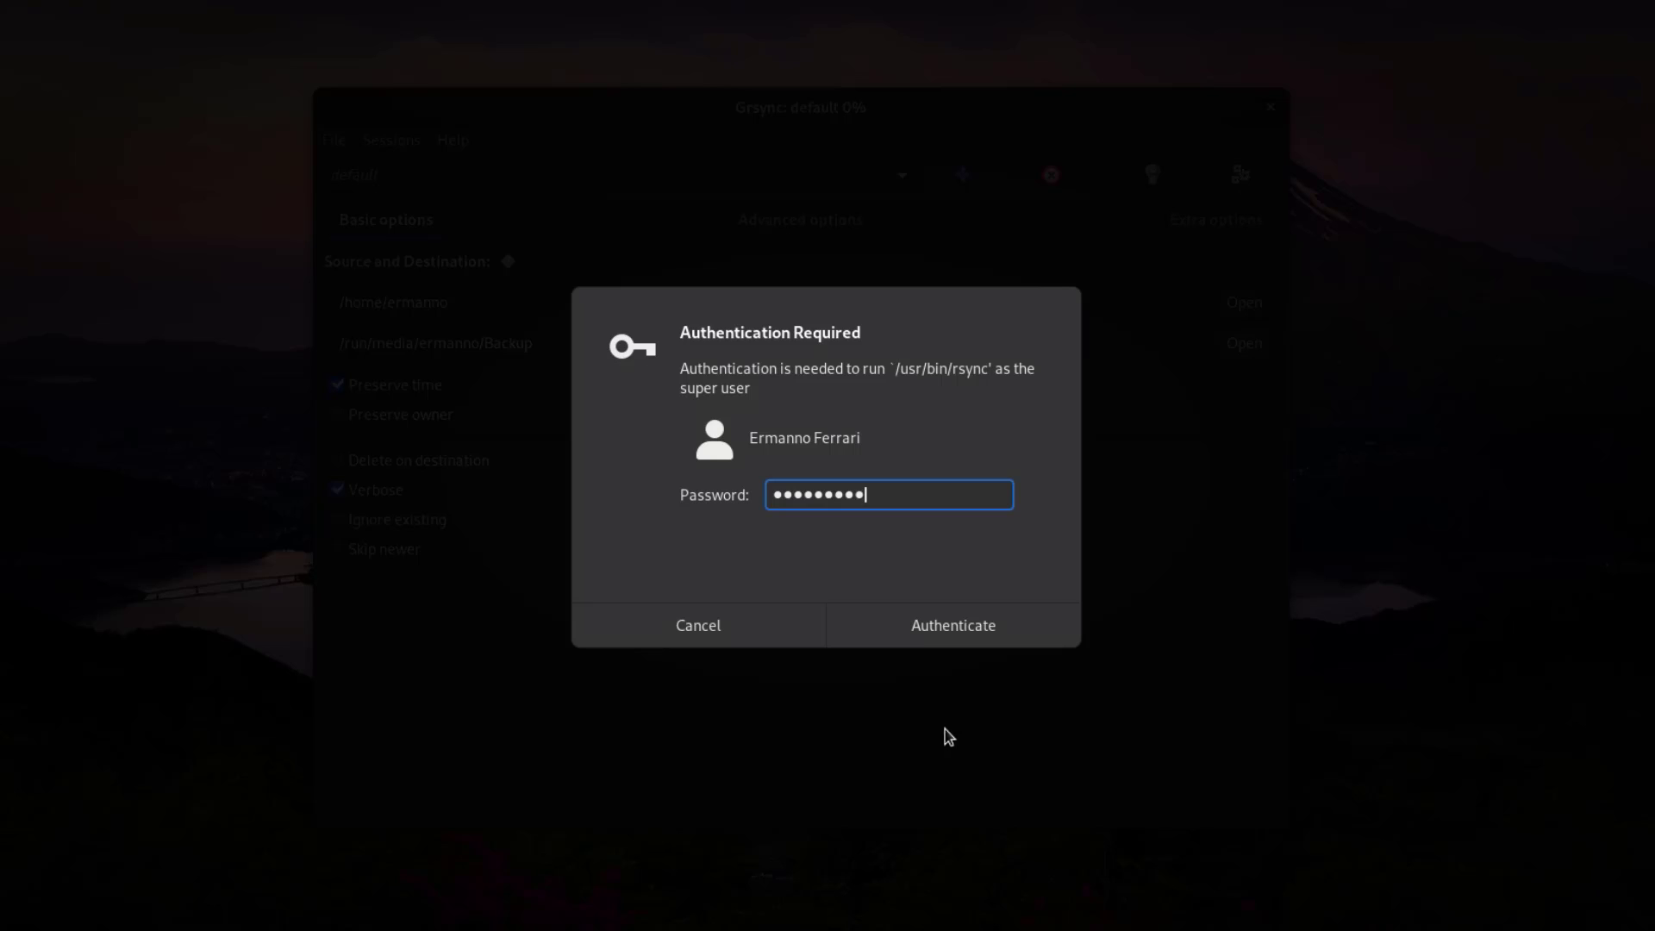
pyautogui.click(948, 625)
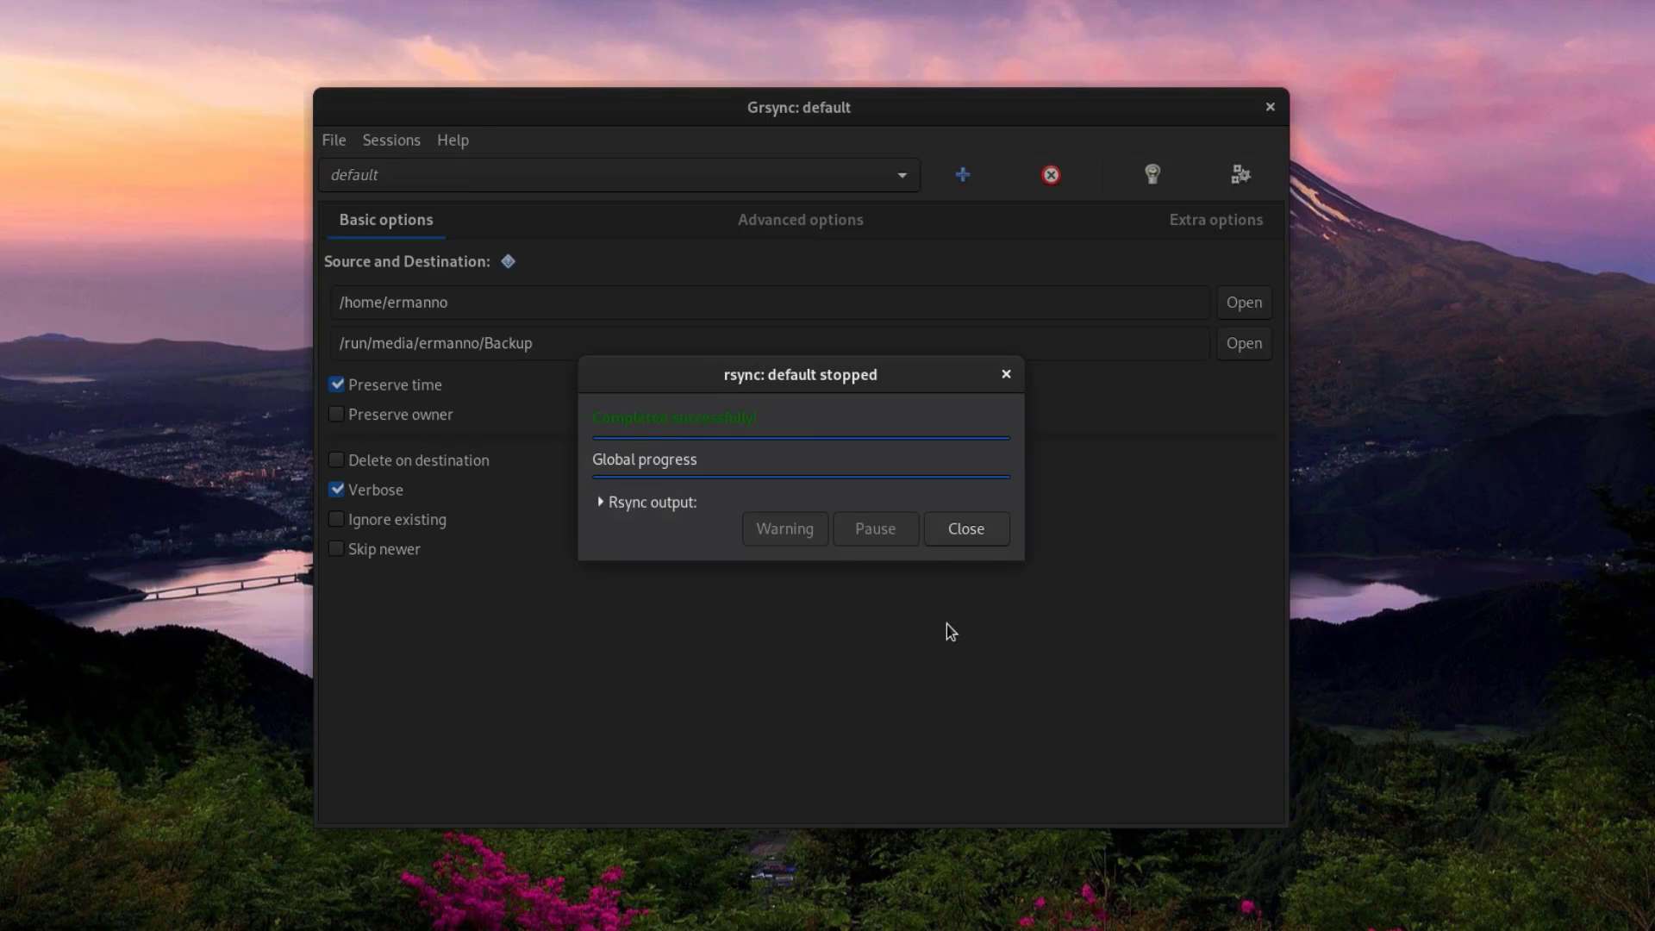
pyautogui.click(963, 532)
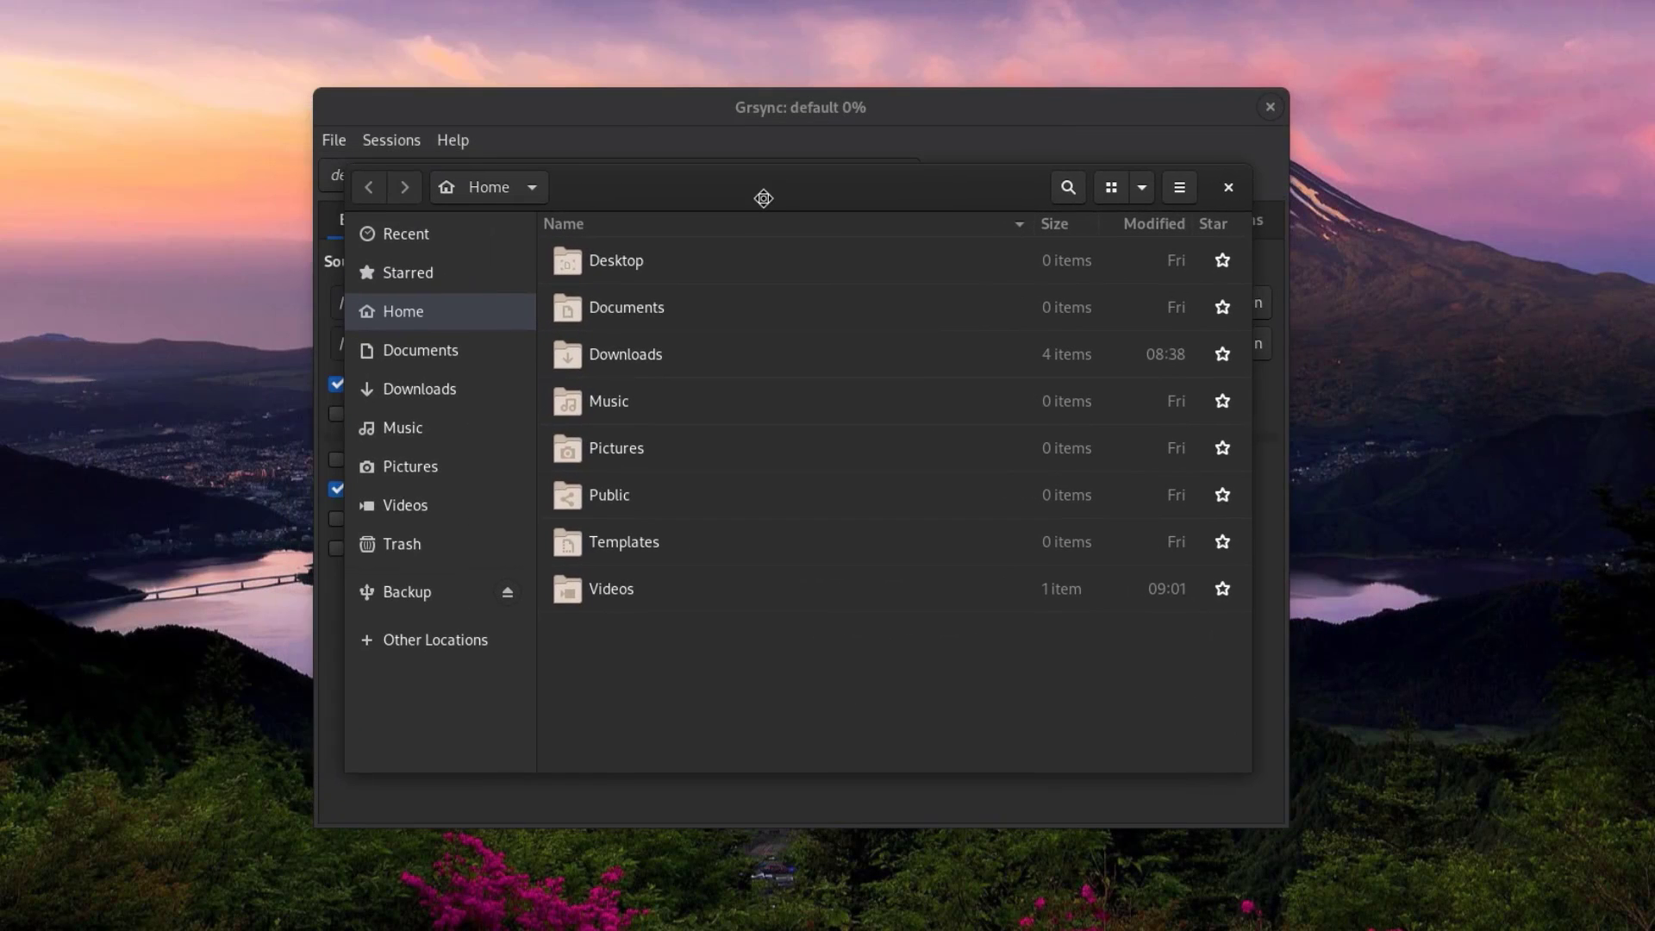
# In Files, inspect the home folder copy on the Backup drive, entering the account password, check its Downloads folder and close the file manager.
pyautogui.click(412, 595)
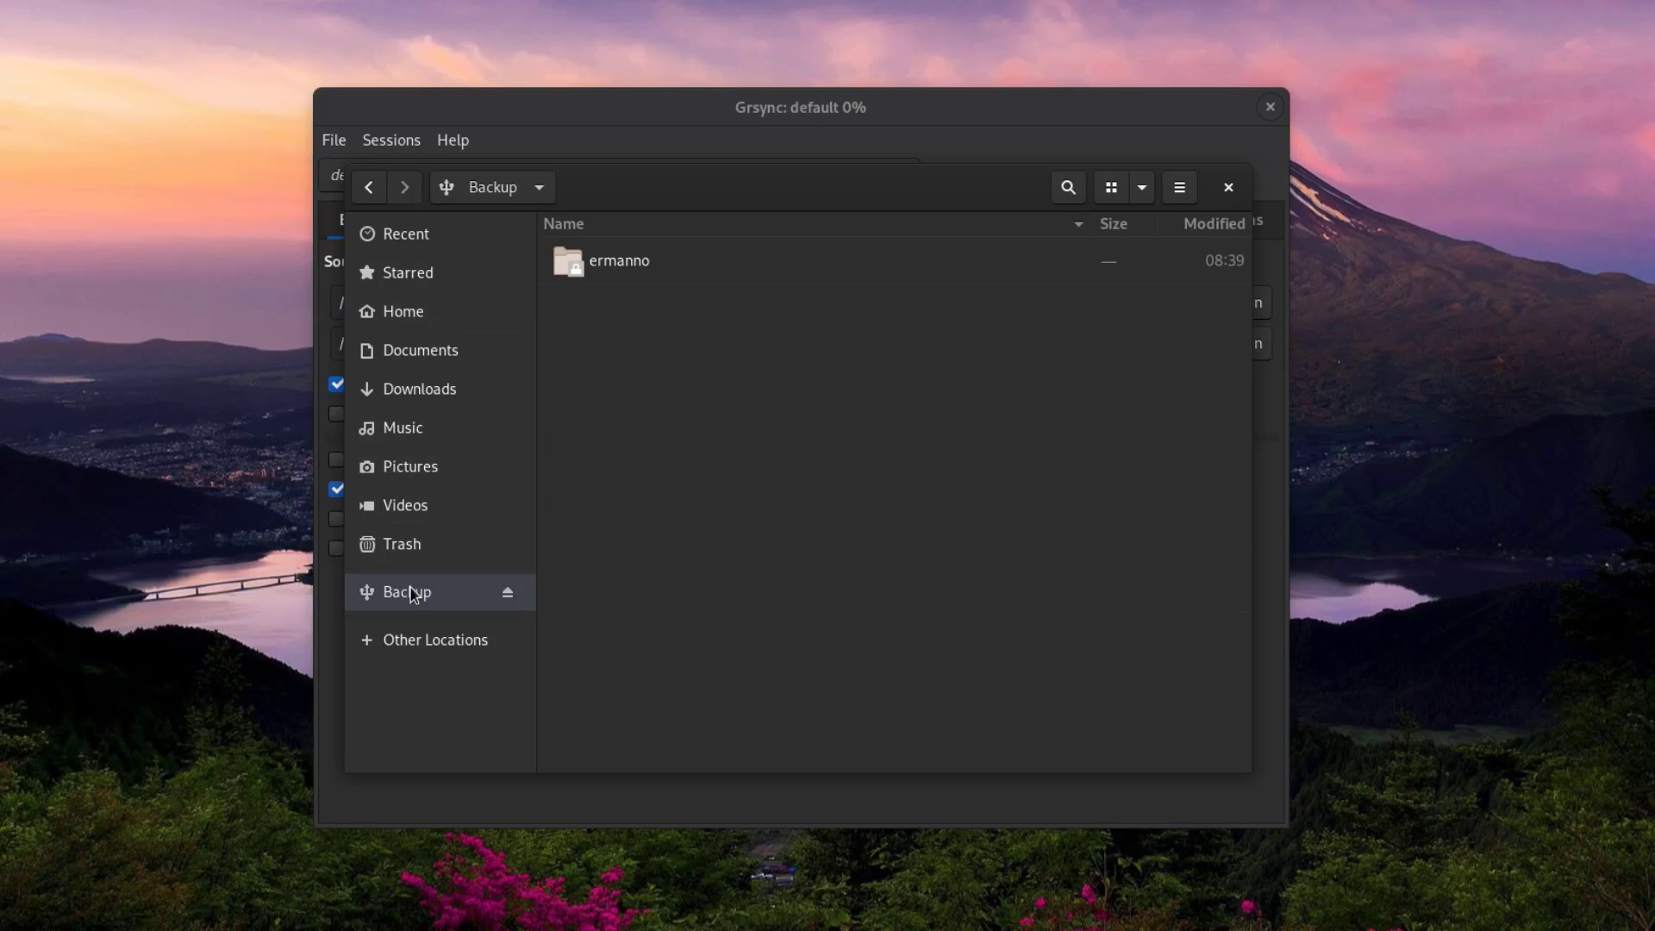
pyautogui.doubleClick(655, 266)
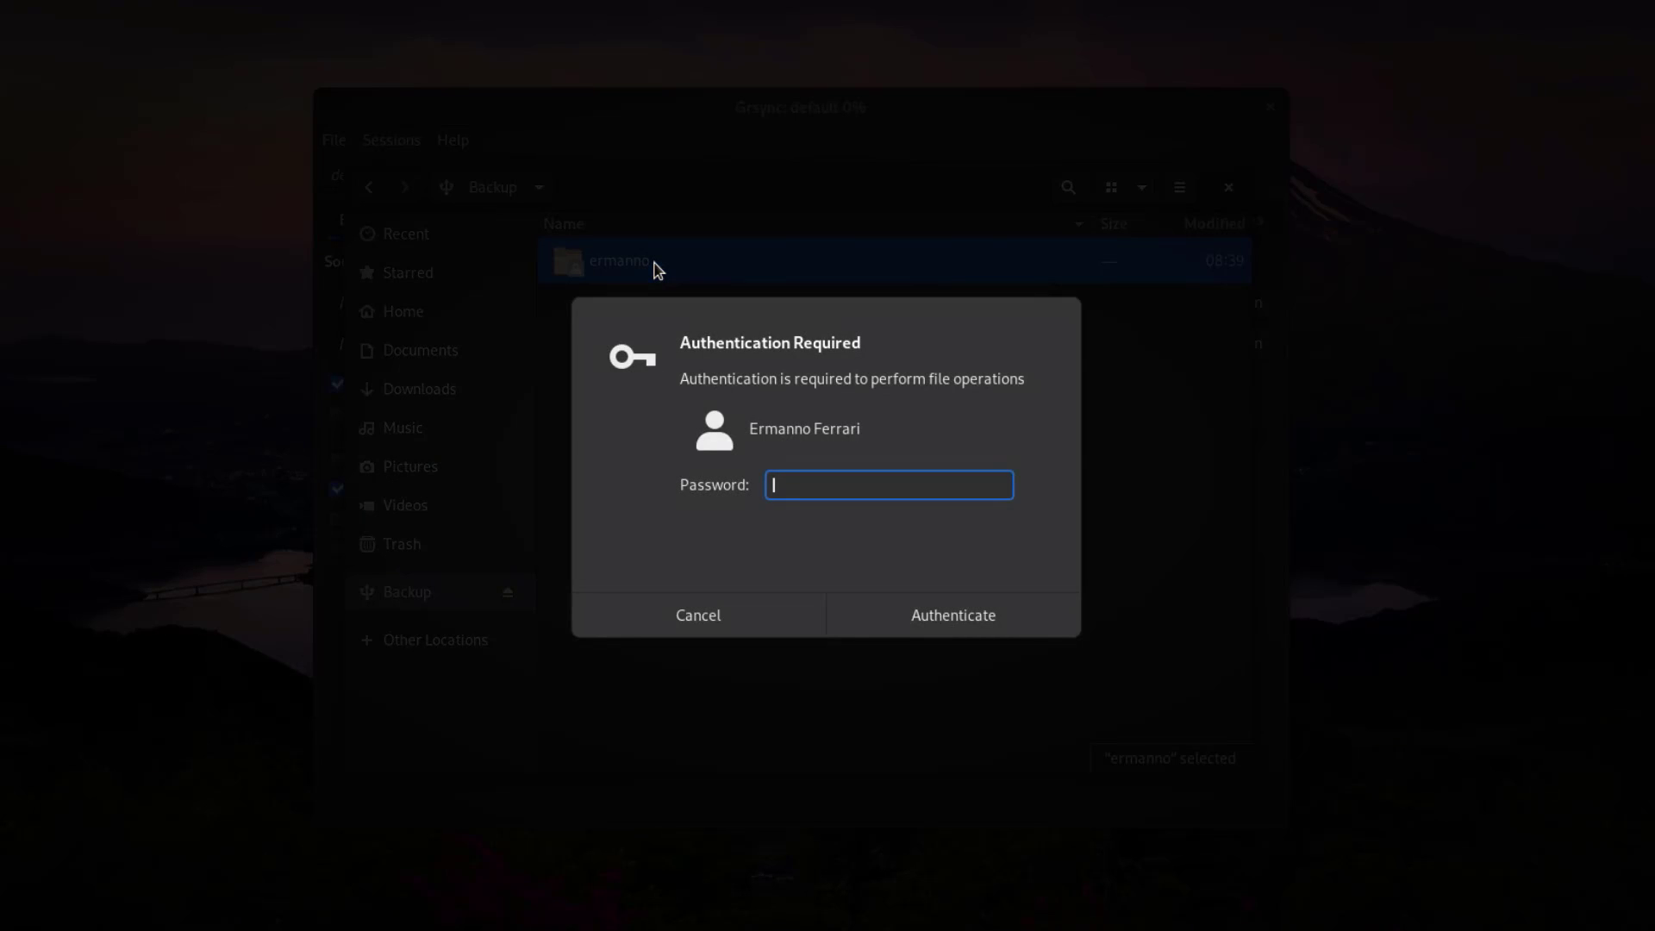
pyautogui.write('*********')
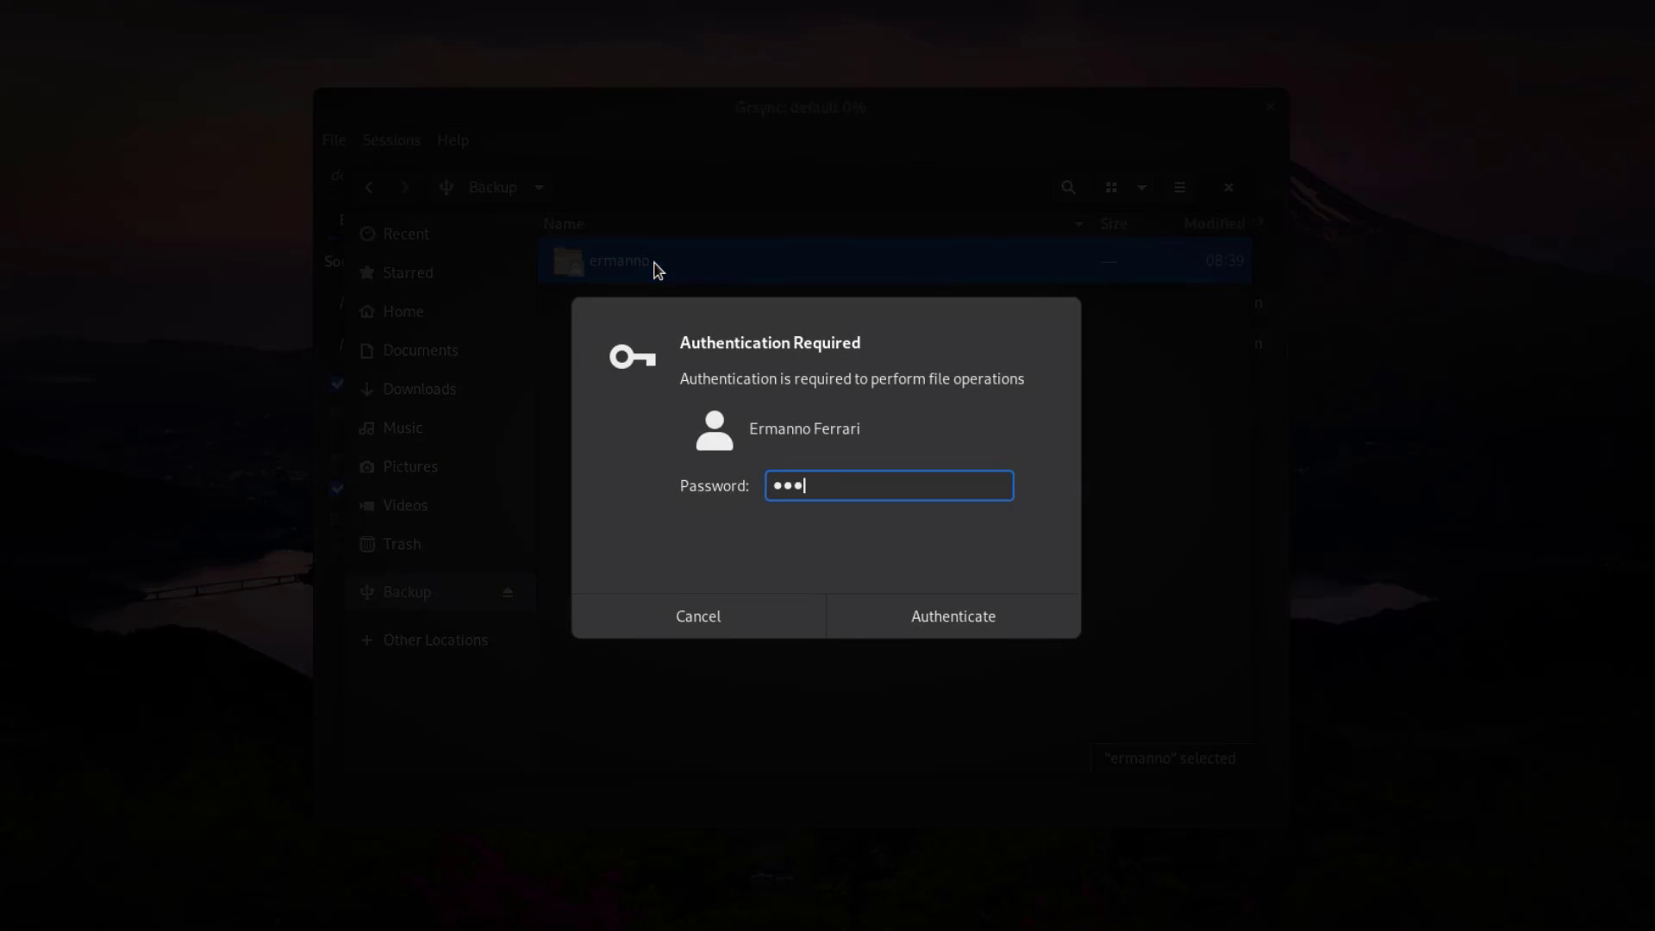
pyautogui.press('Return')
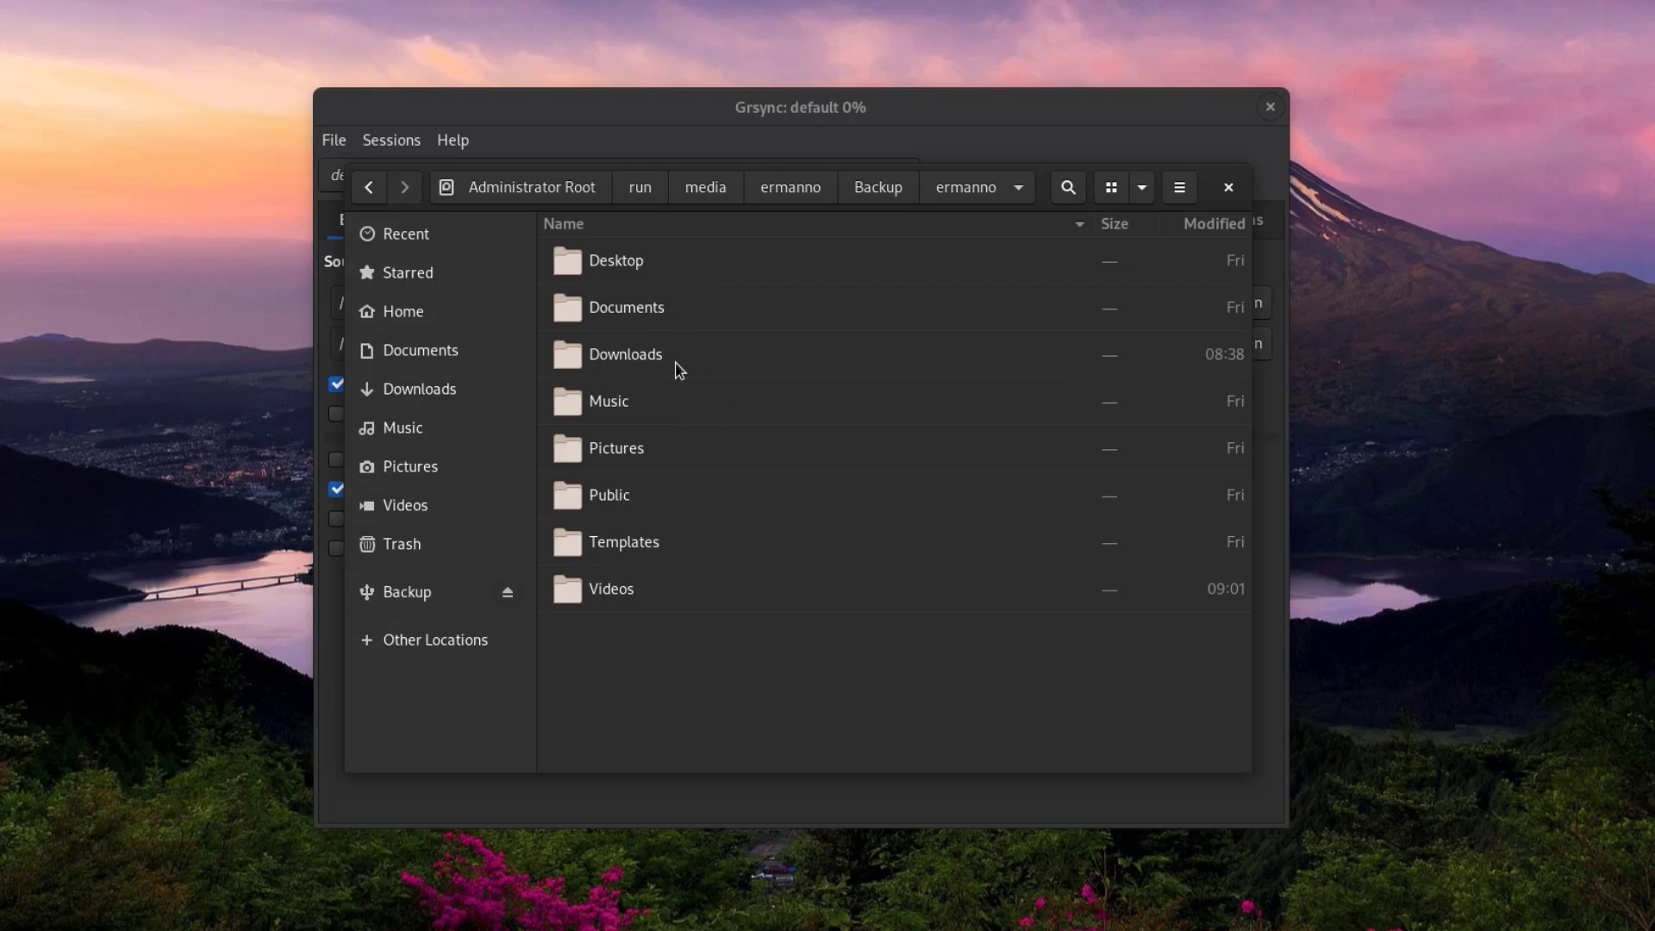
pyautogui.doubleClick(628, 362)
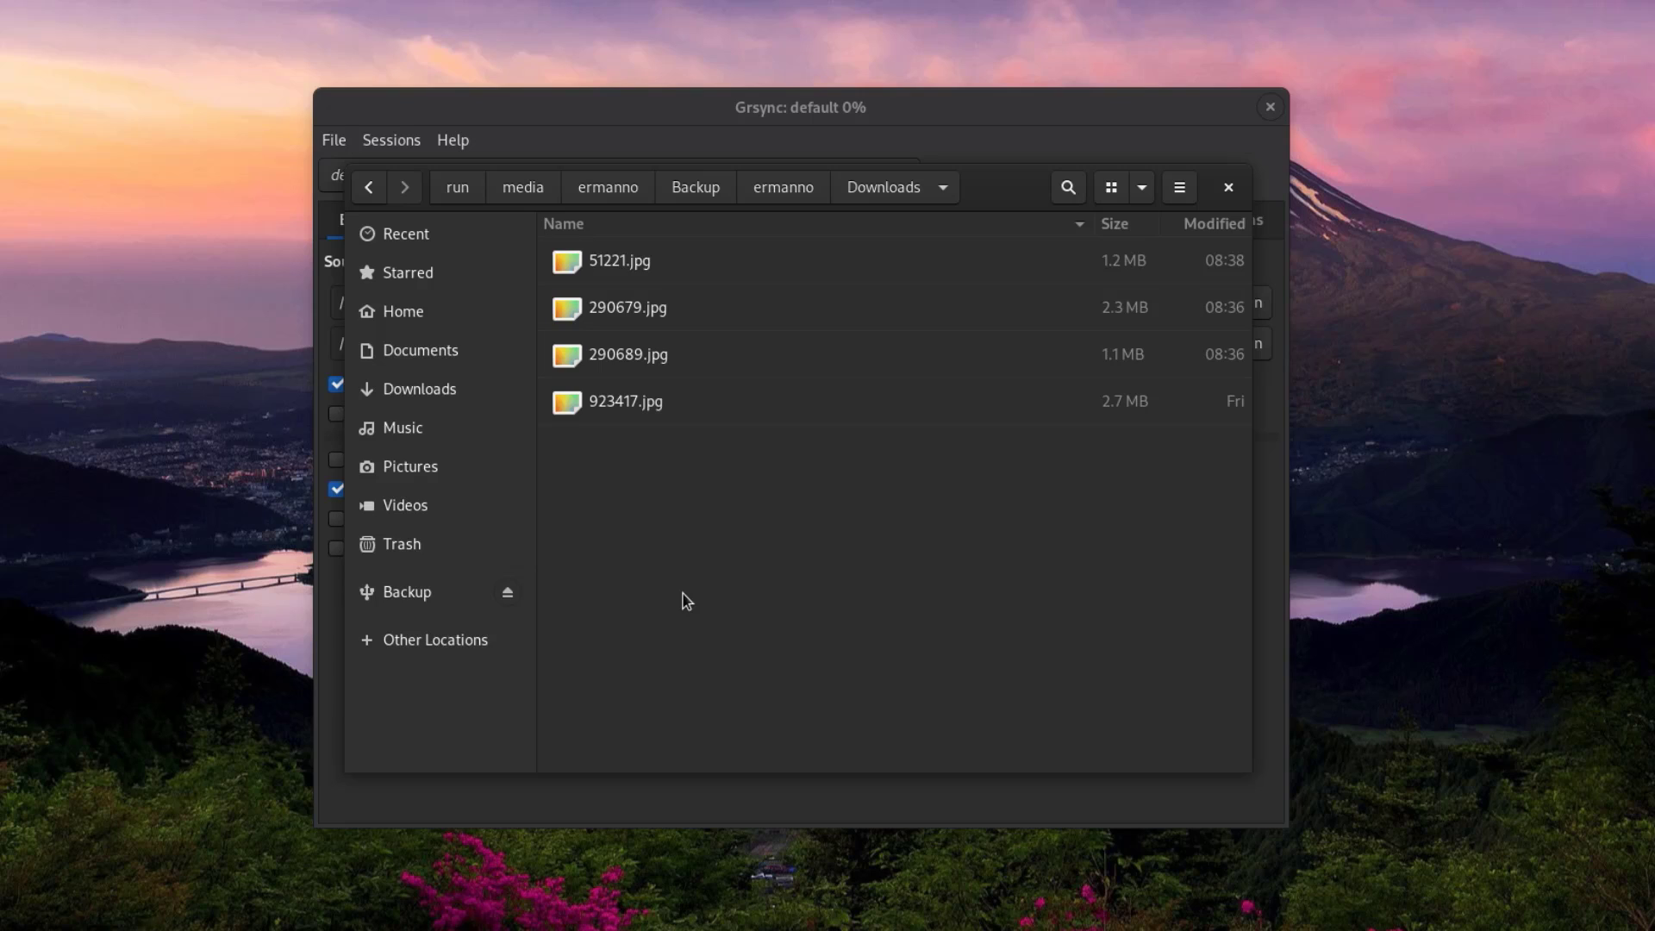
pyautogui.click(1230, 188)
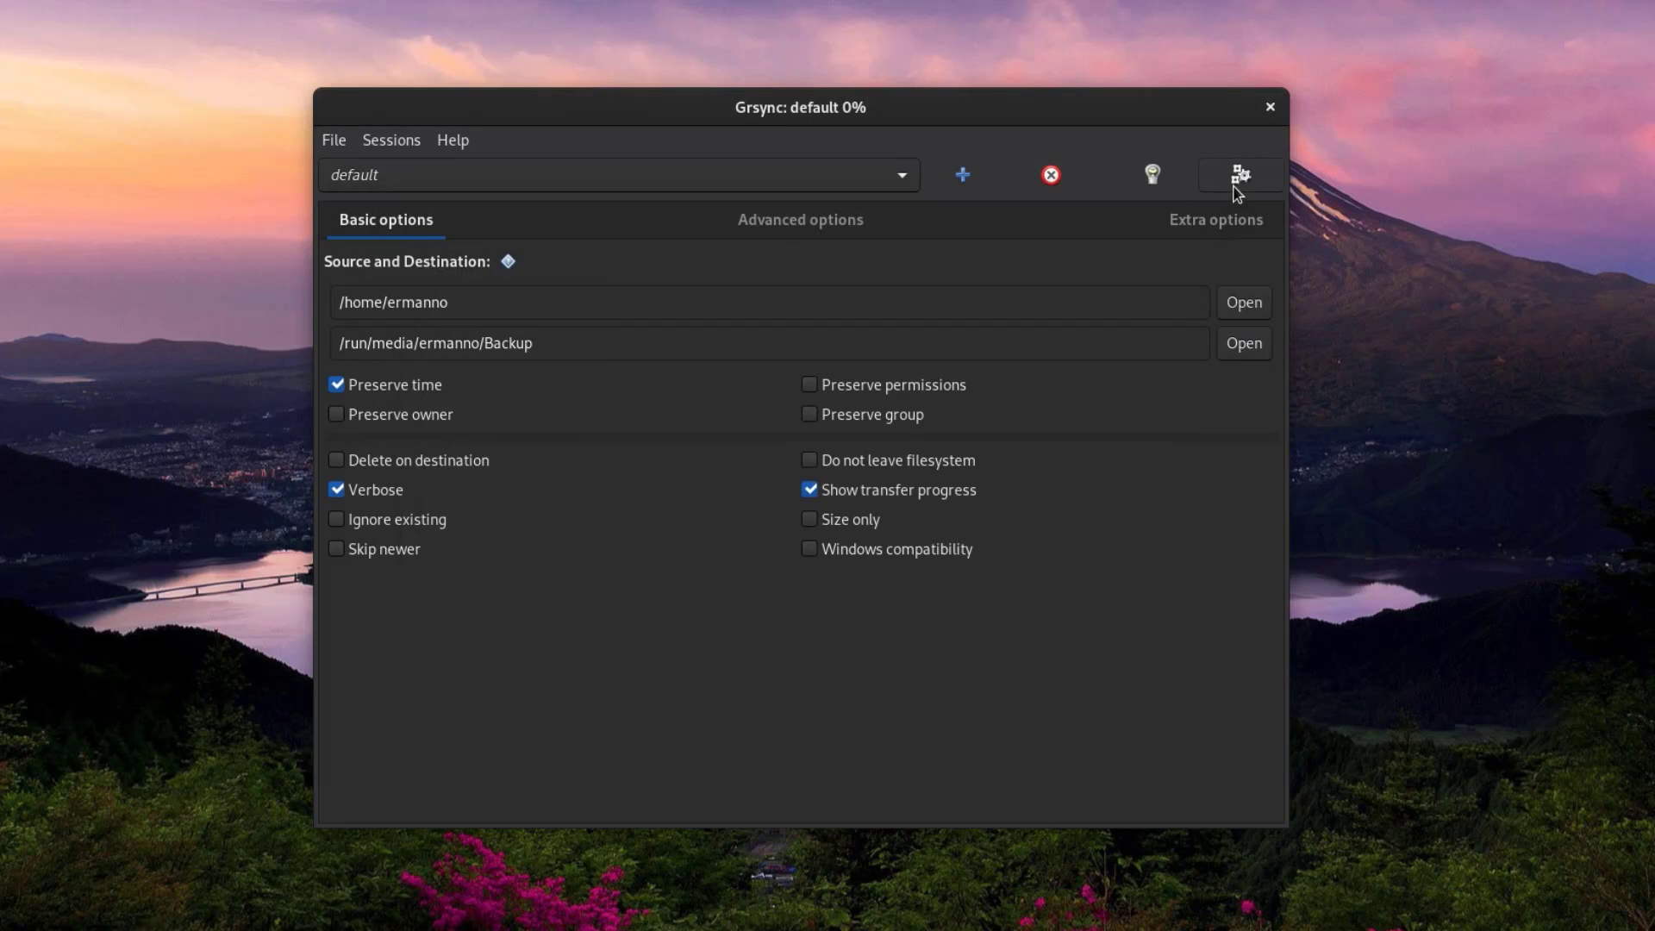
# Switch to the Photos session and set its source to the Pictures folder in the home directory.
pyautogui.click(500, 177)
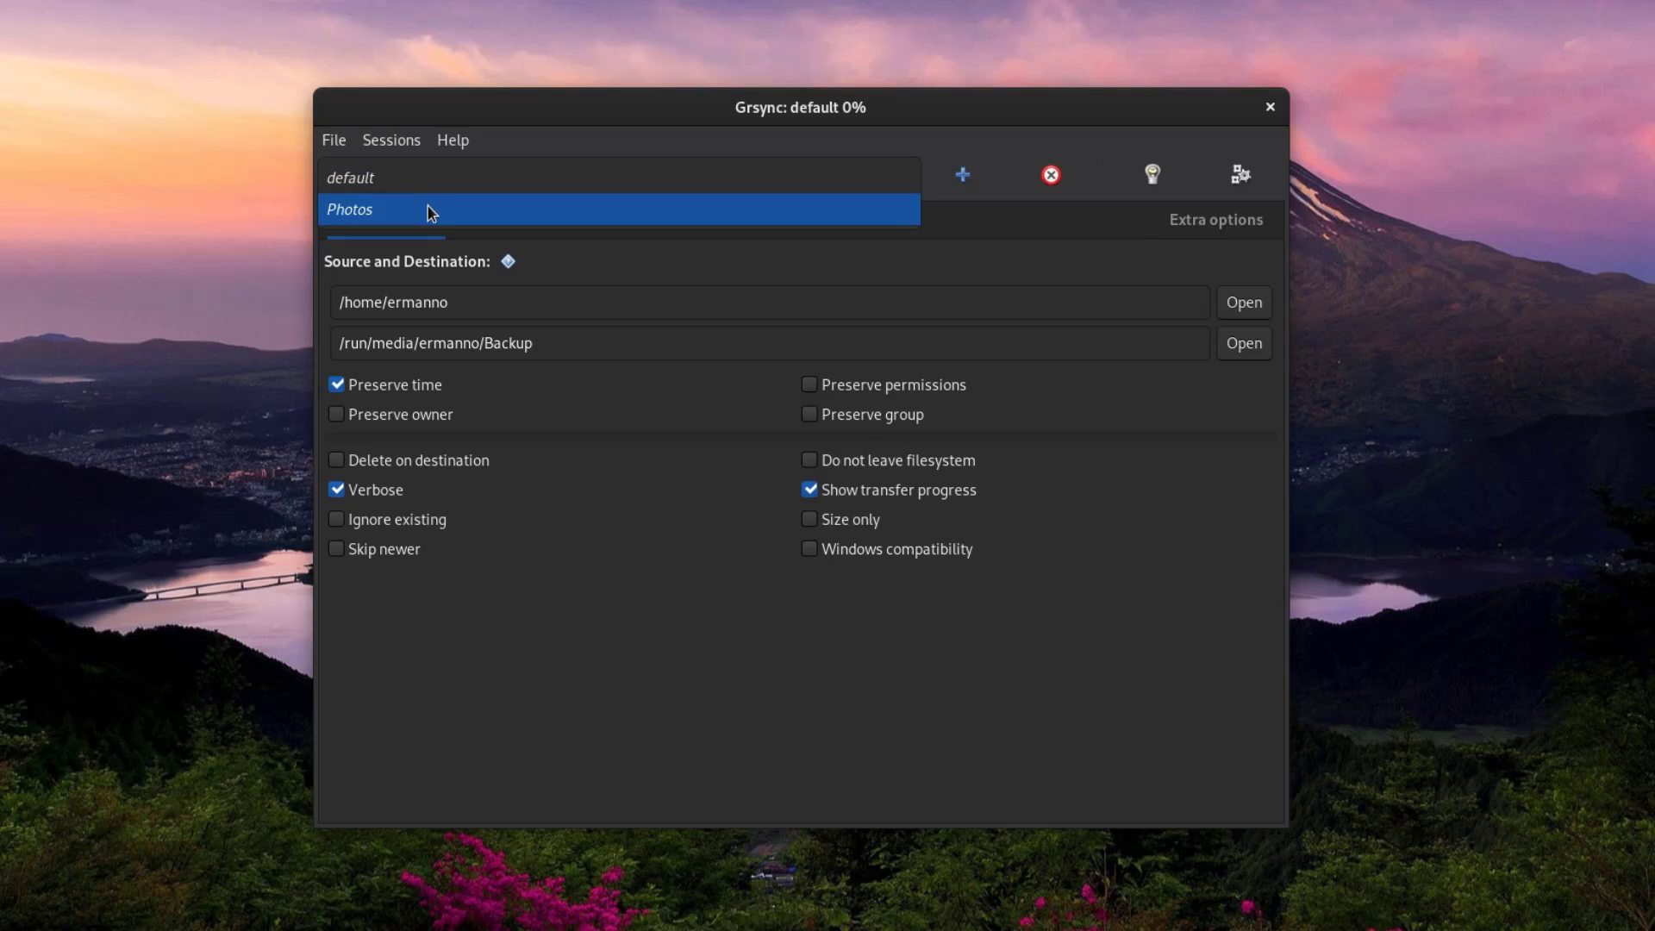
pyautogui.click(427, 211)
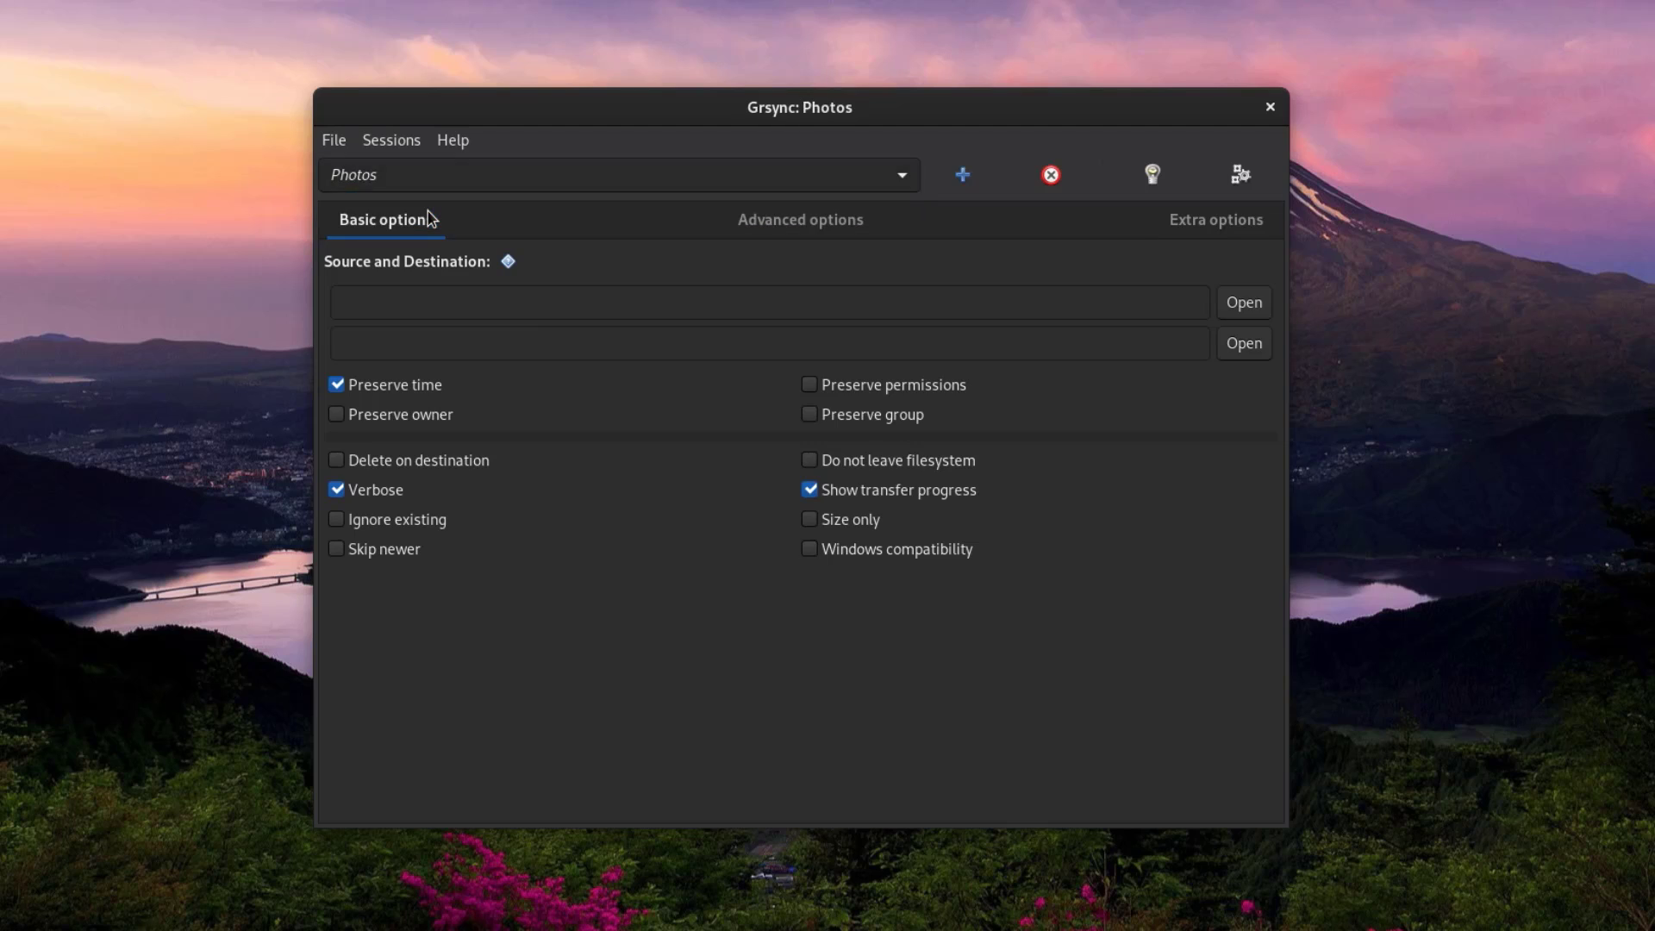
pyautogui.click(1245, 309)
pyautogui.click(456, 256)
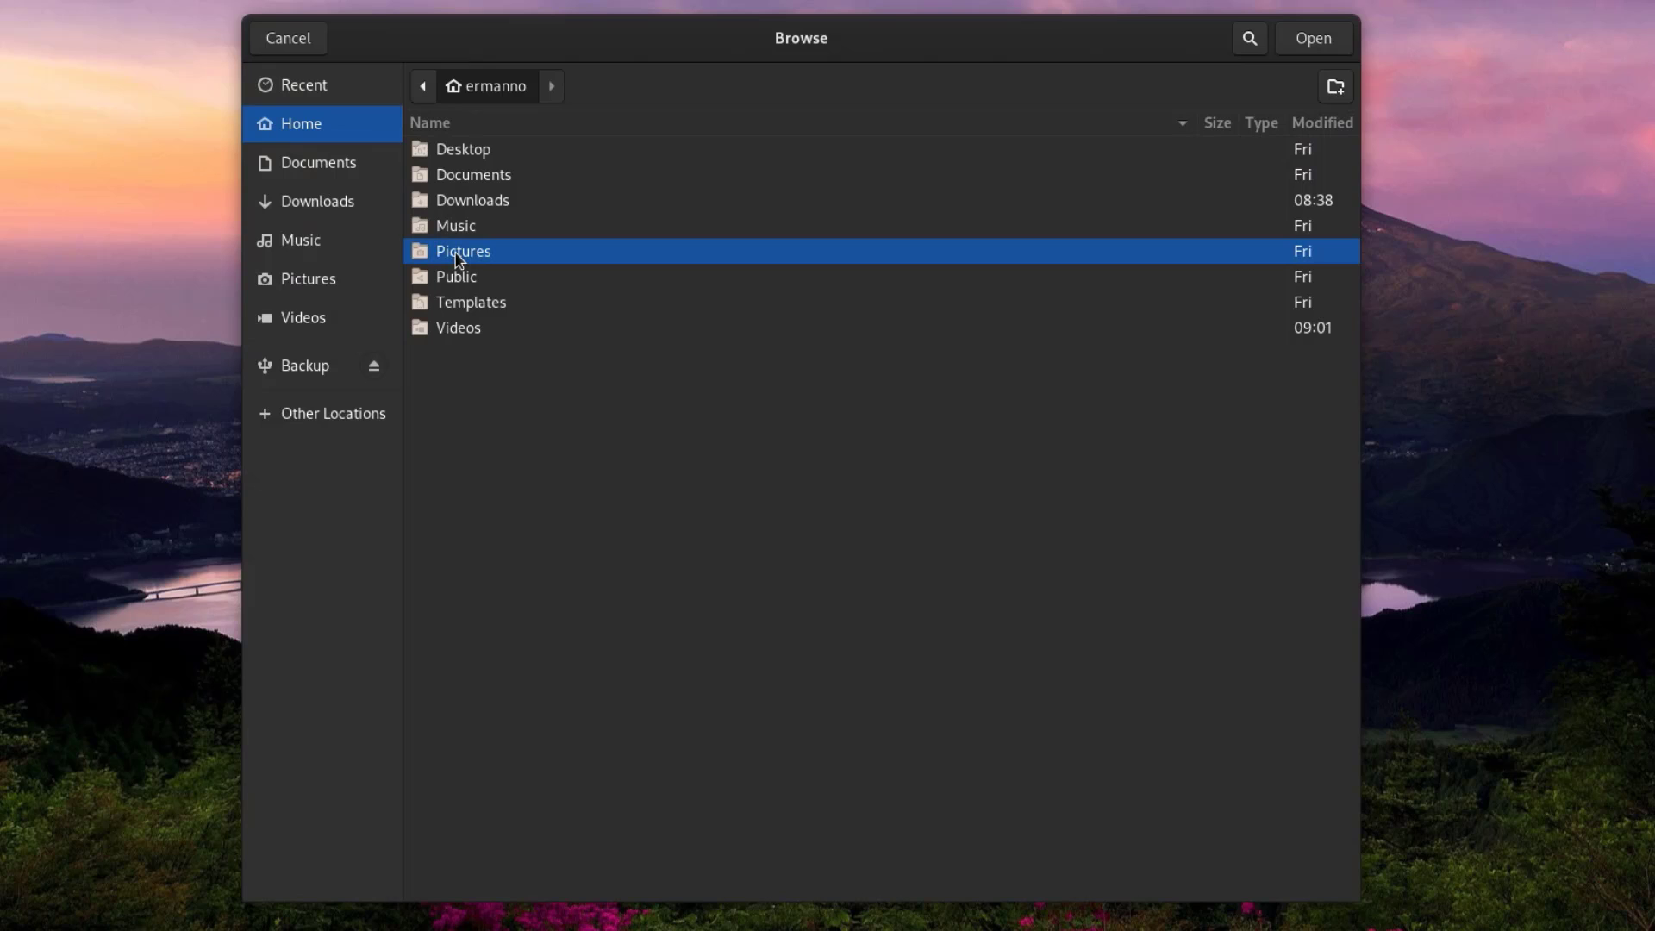
pyautogui.click(1312, 43)
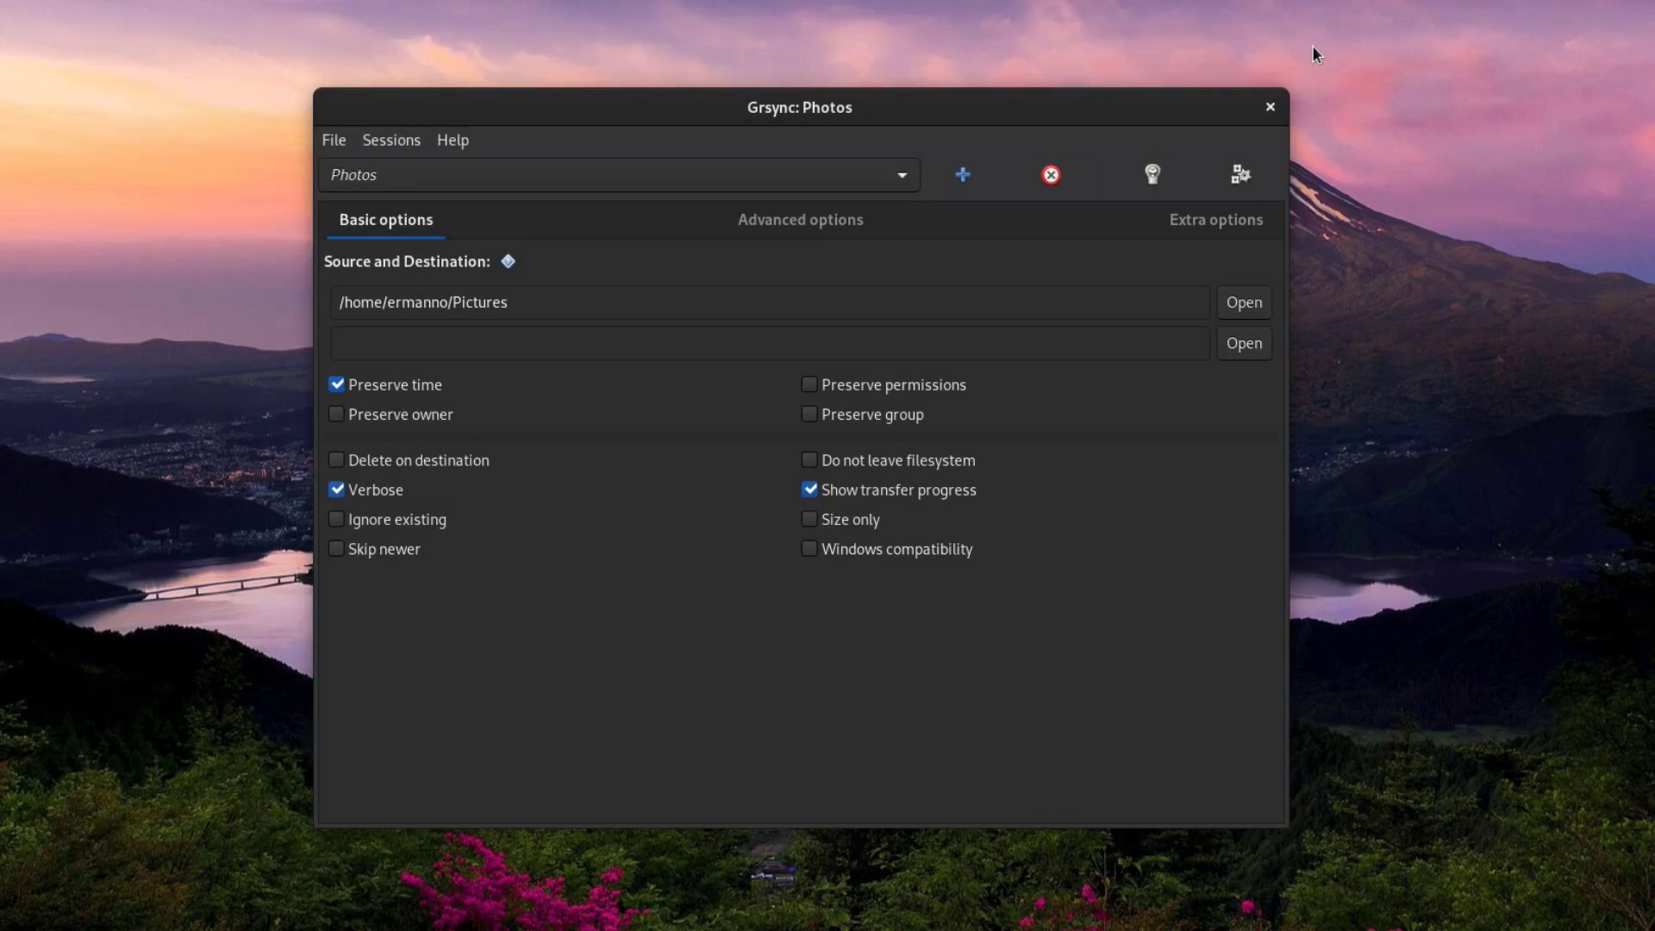
# Set the Photos session's destination to the Backup drive, execute the synchronisation and close the run report.
pyautogui.click(1247, 349)
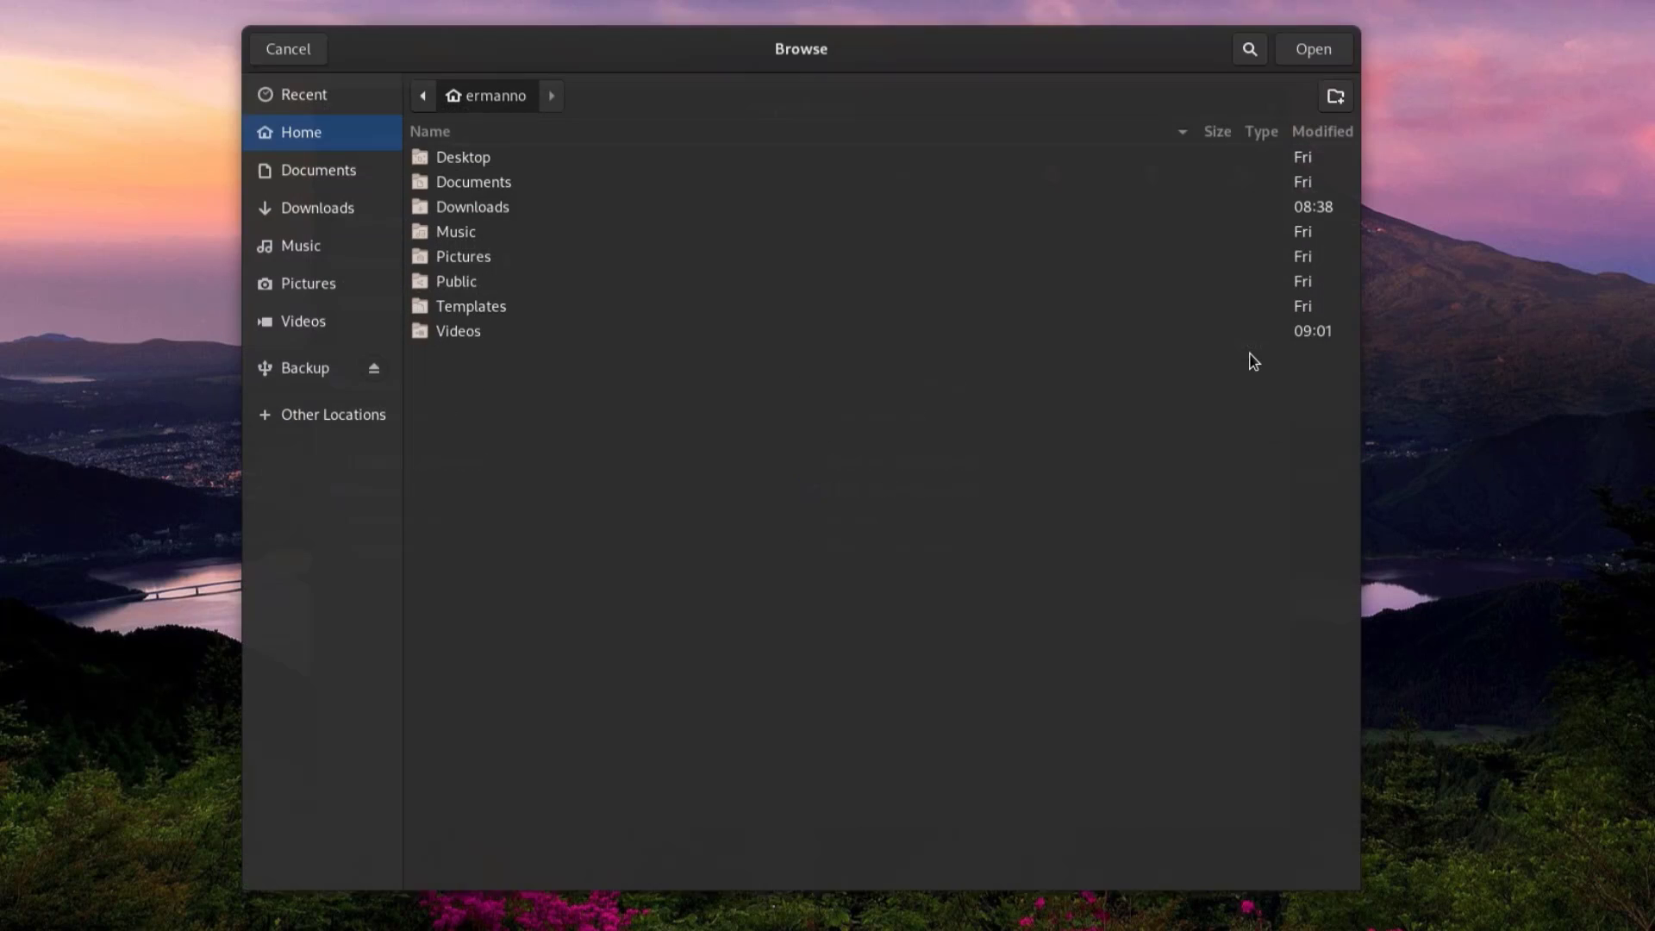
pyautogui.click(296, 368)
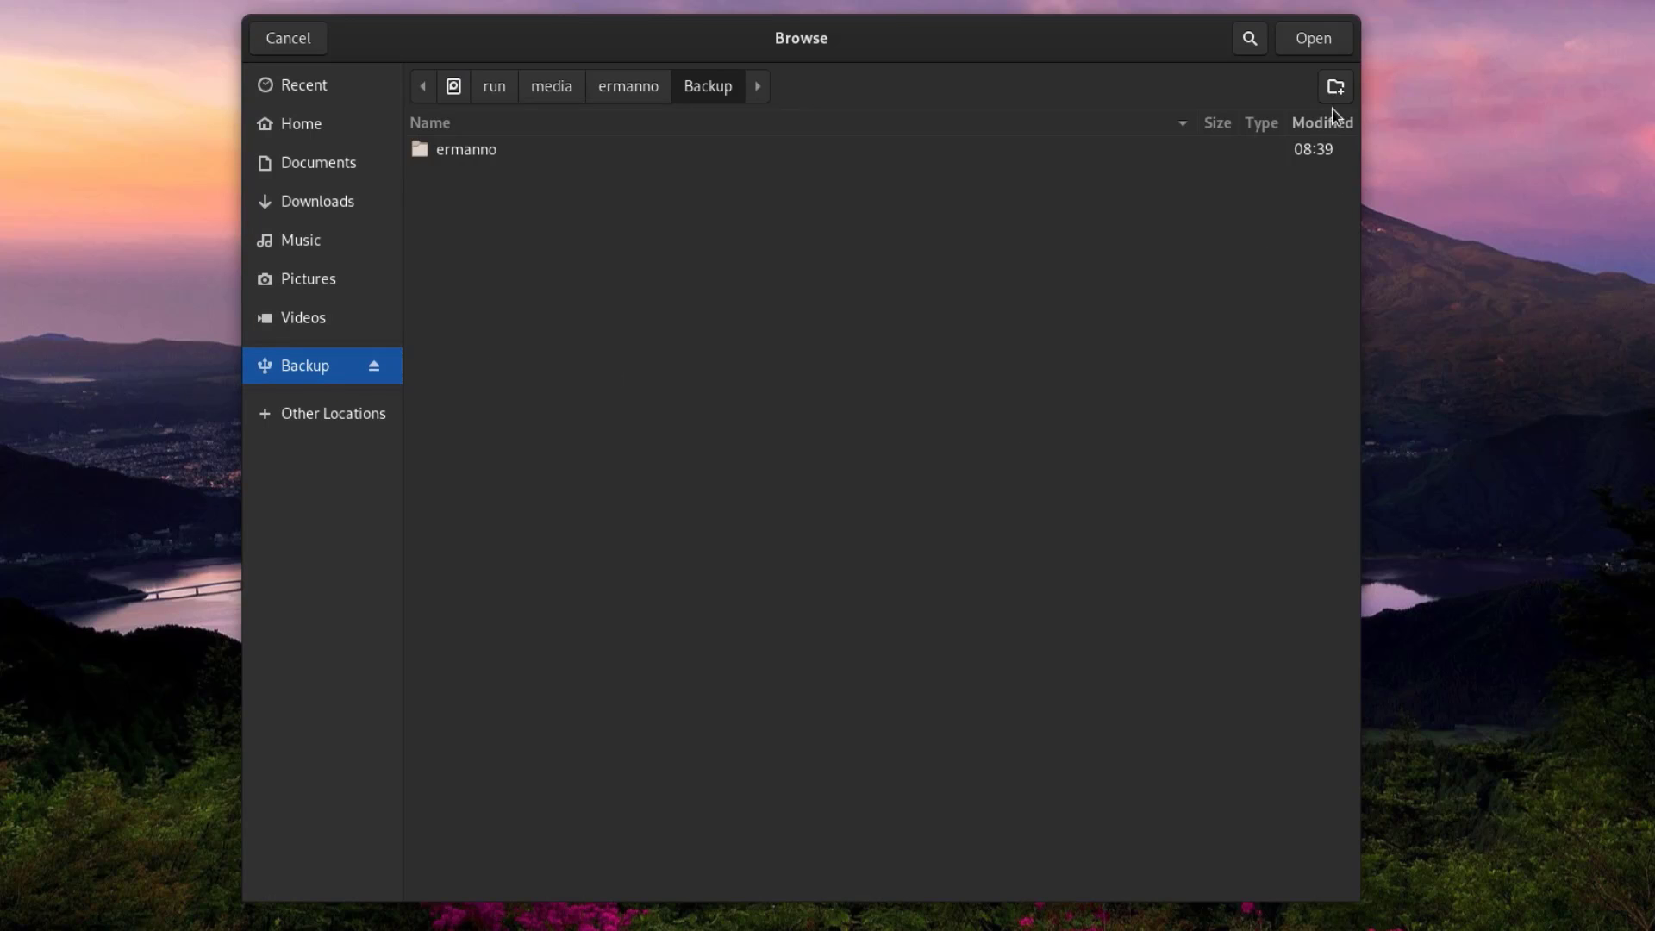
pyautogui.click(1314, 38)
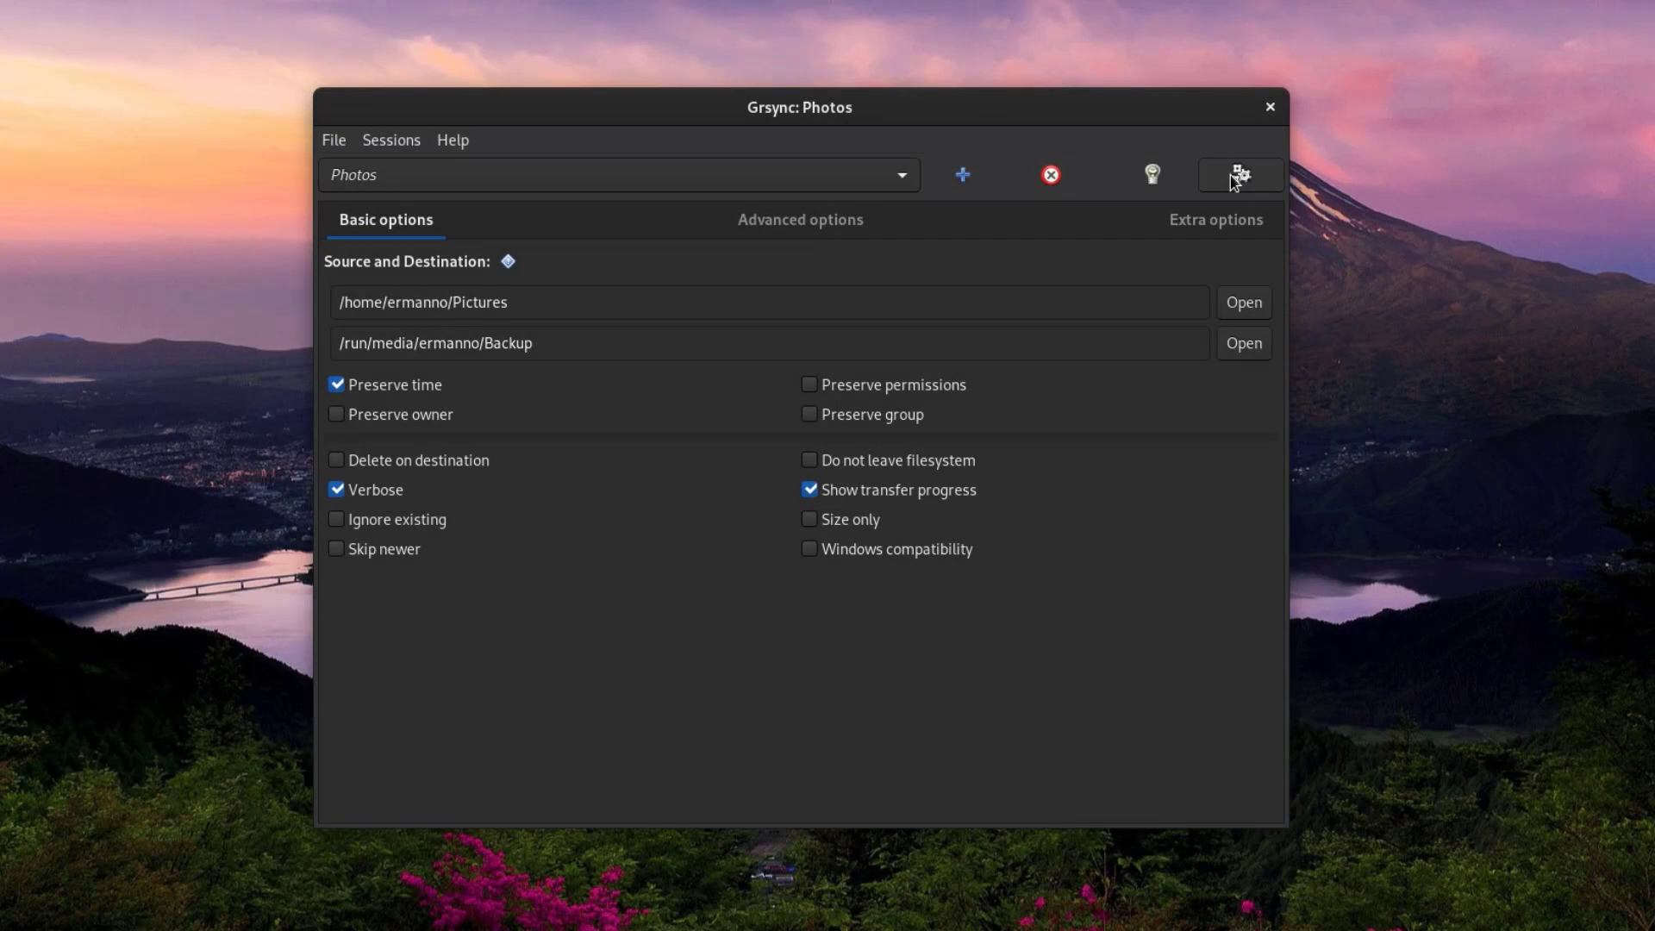
pyautogui.click(1238, 175)
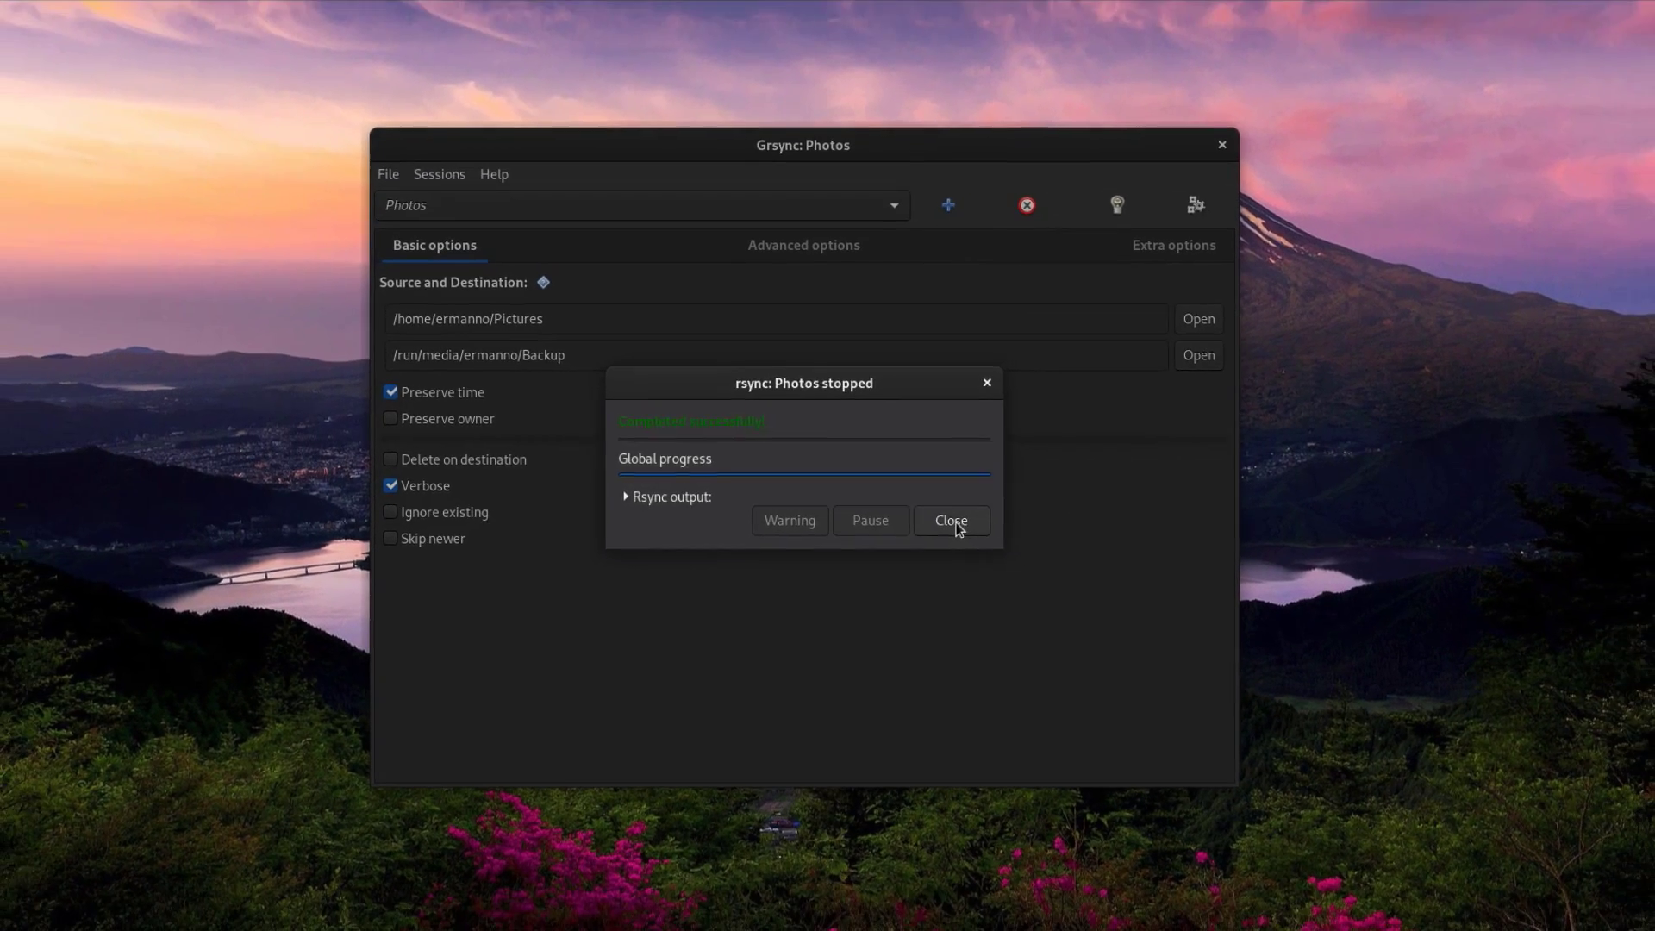
pyautogui.click(966, 528)
# Switch to Files, inspect the Pictures folder on the Backup drive and close the file manager.
pyautogui.moveTo(3, 7)
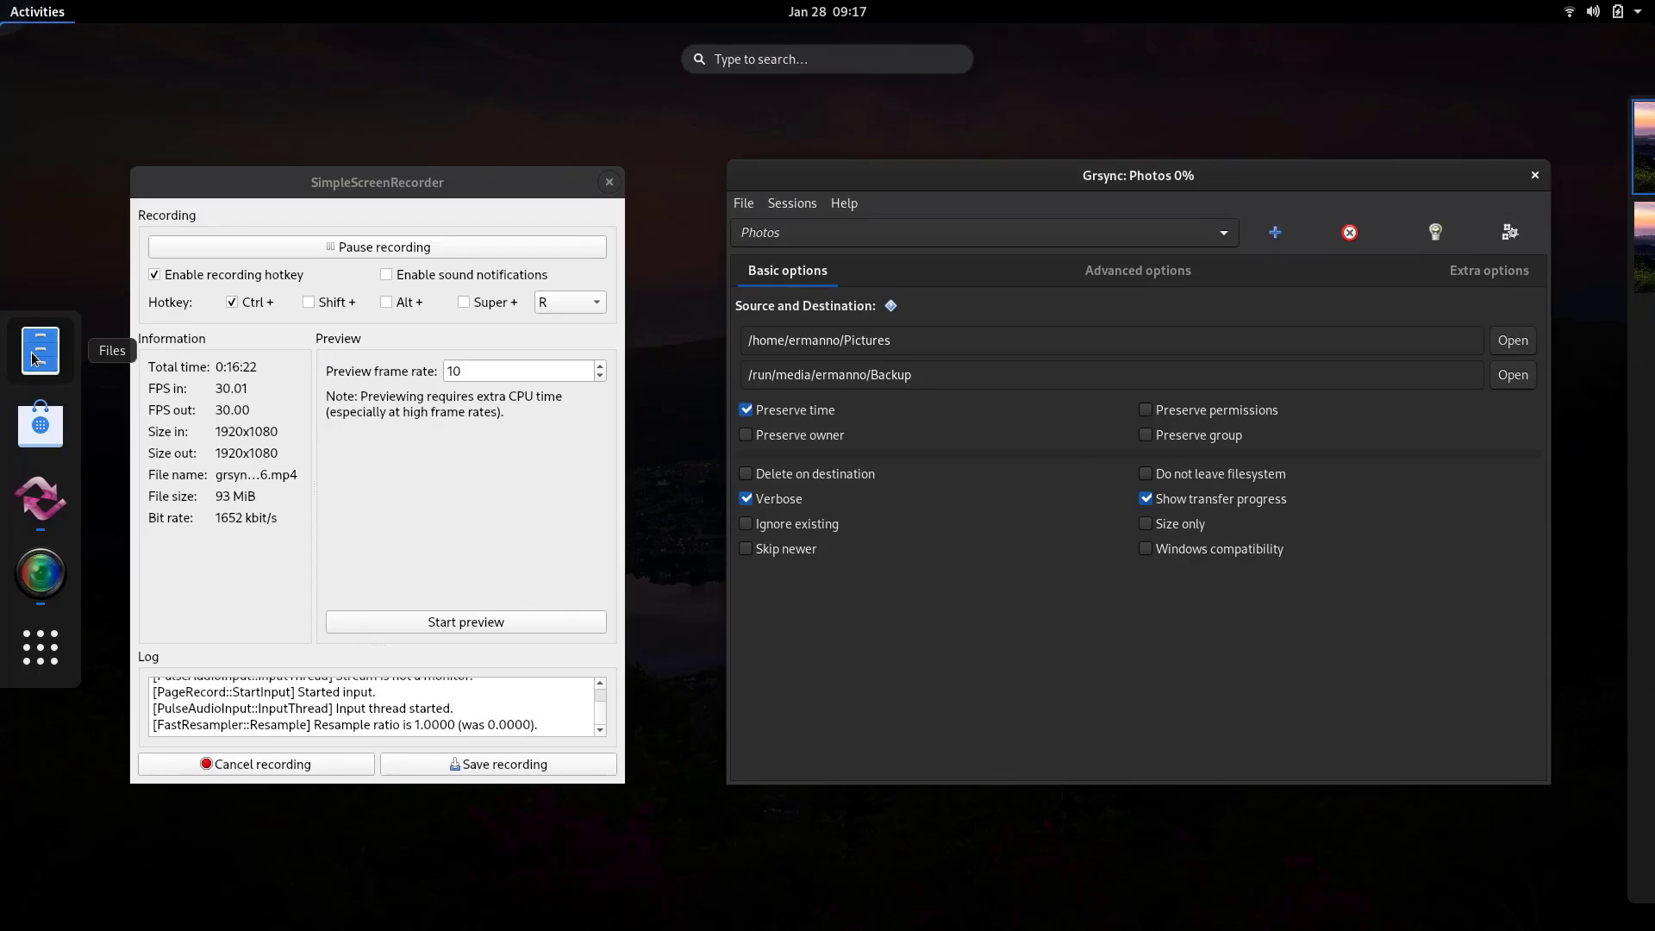
pyautogui.click(27, 351)
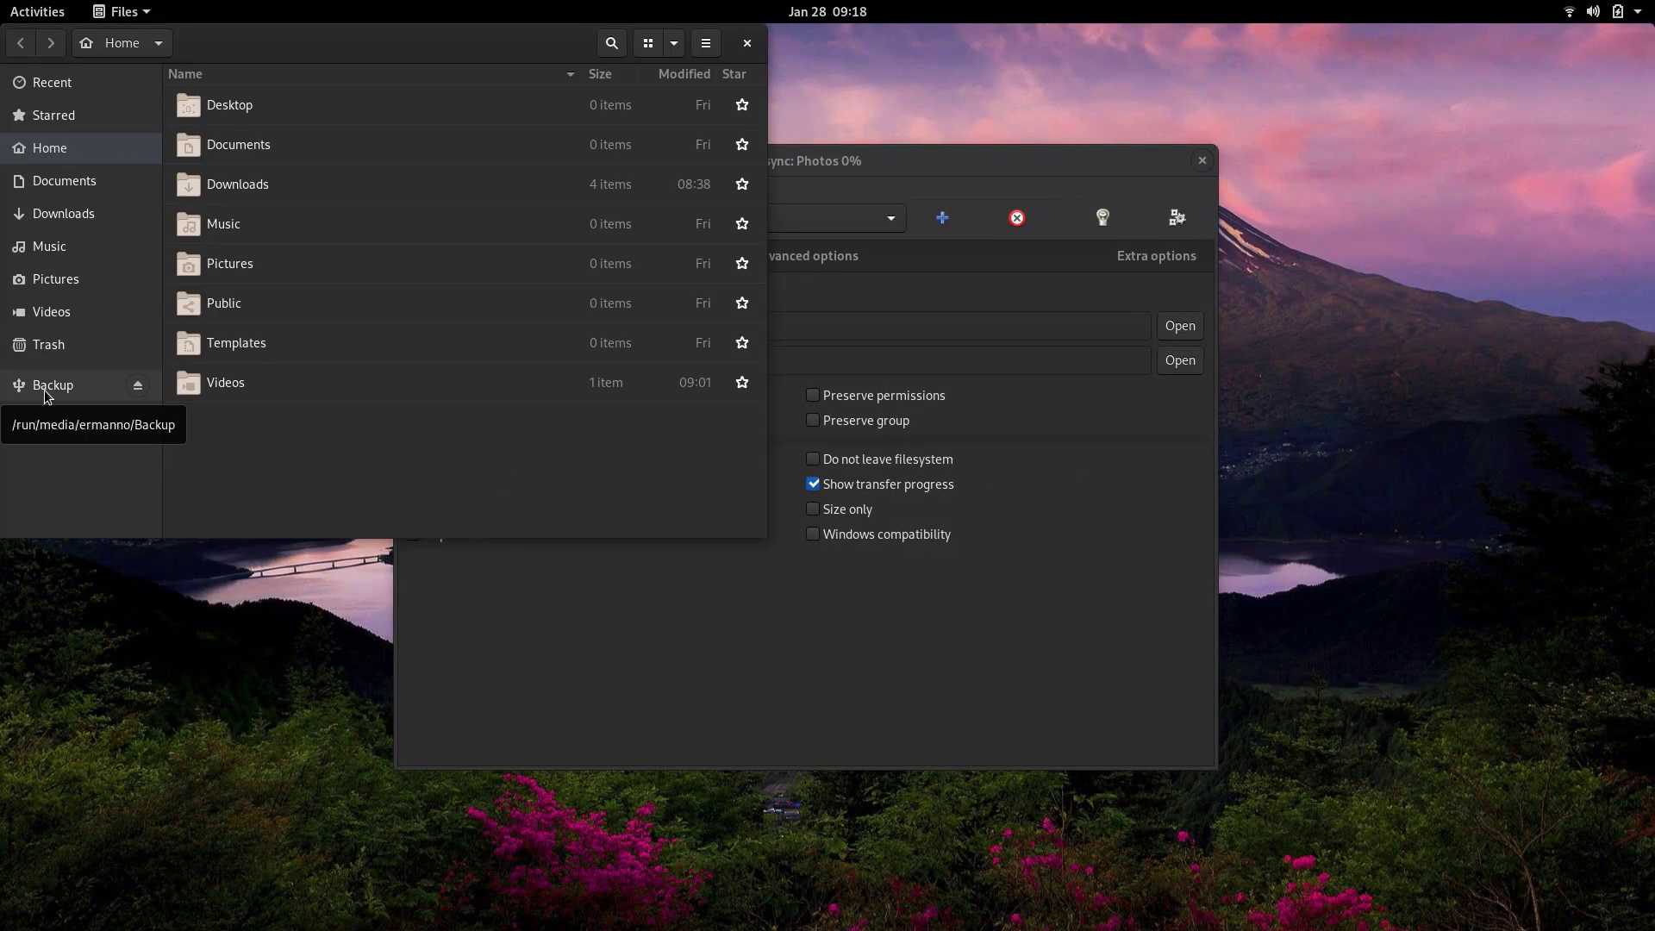
pyautogui.moveTo(396, 43); pyautogui.dragTo(854, 263)
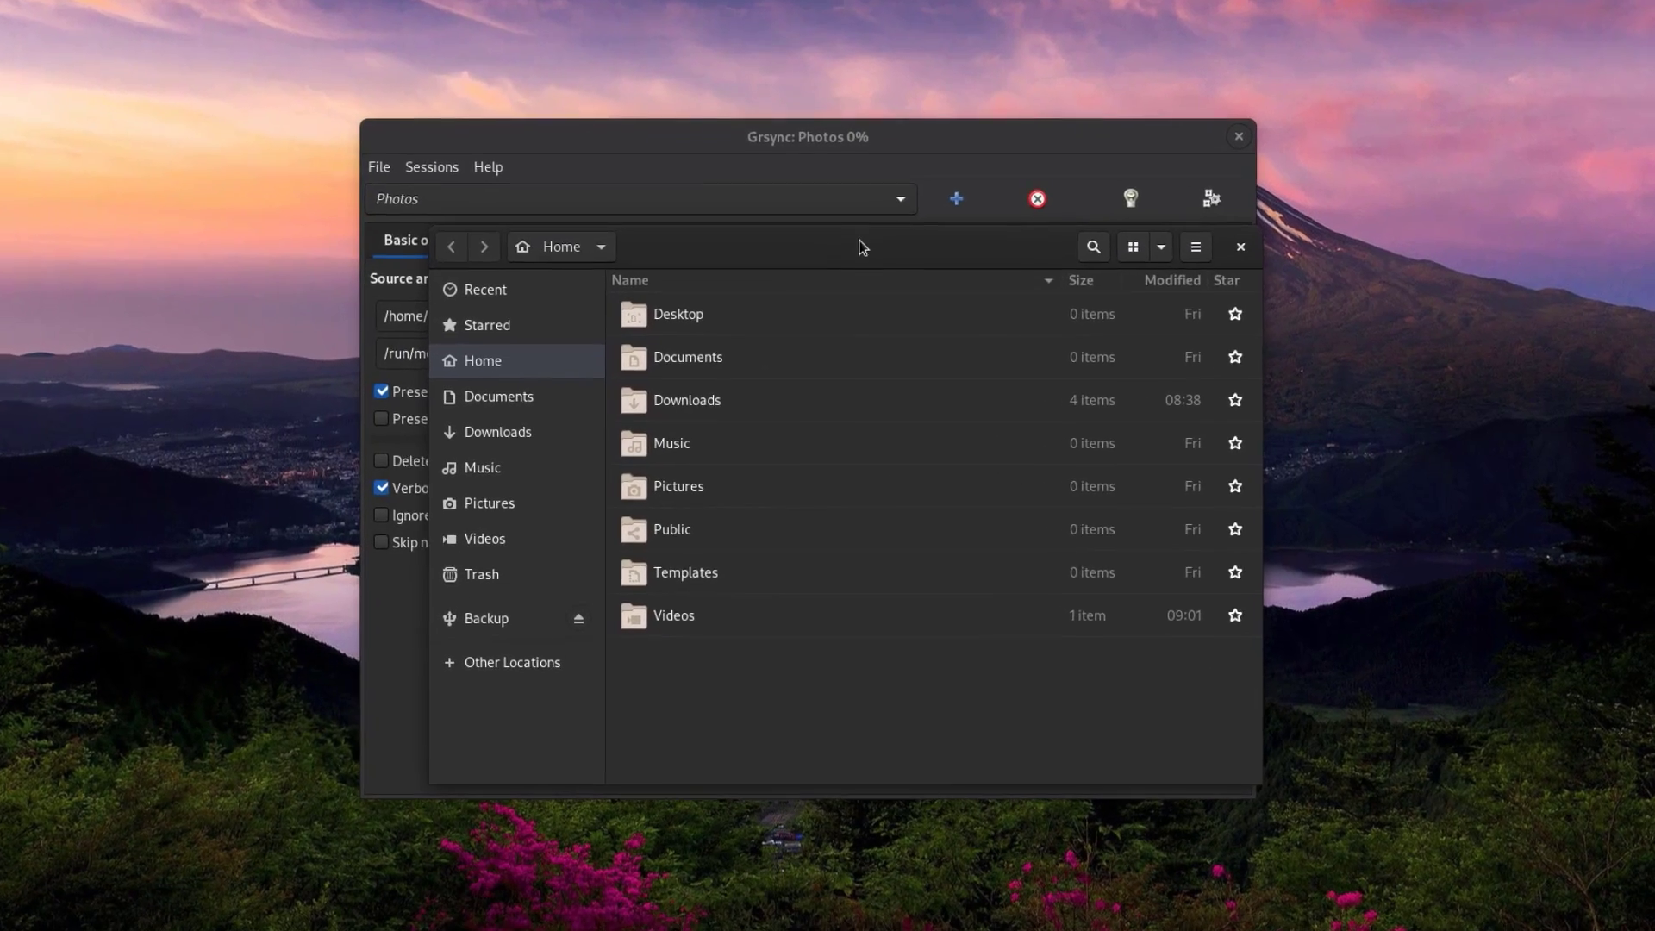
pyautogui.click(479, 615)
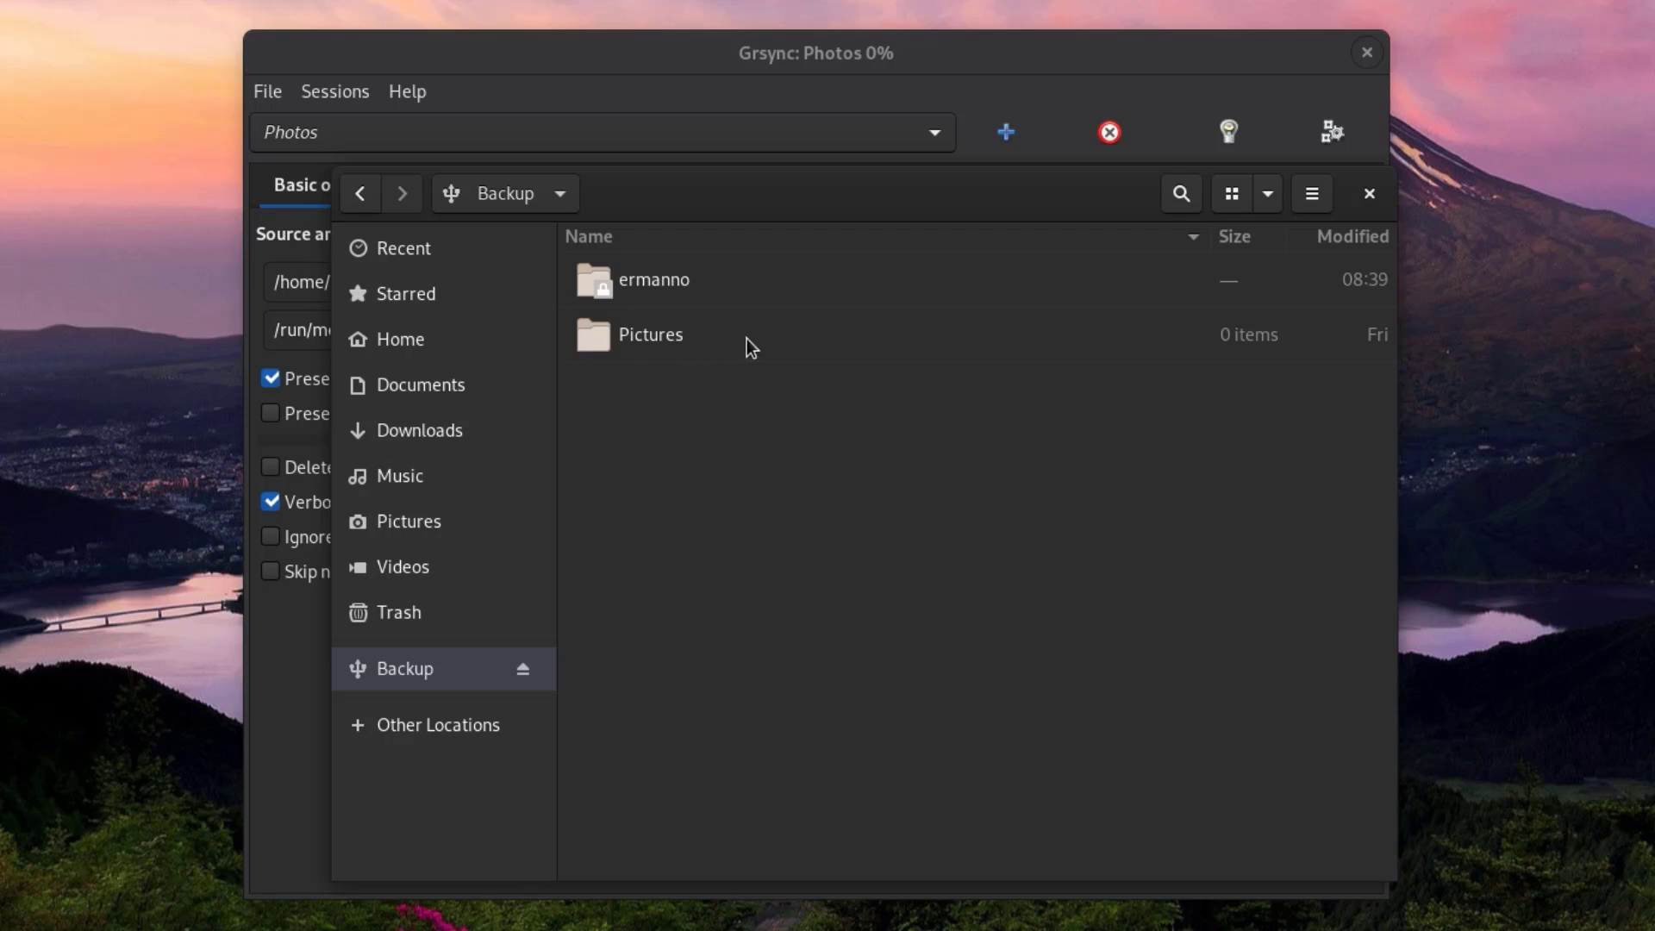
pyautogui.doubleClick(670, 340)
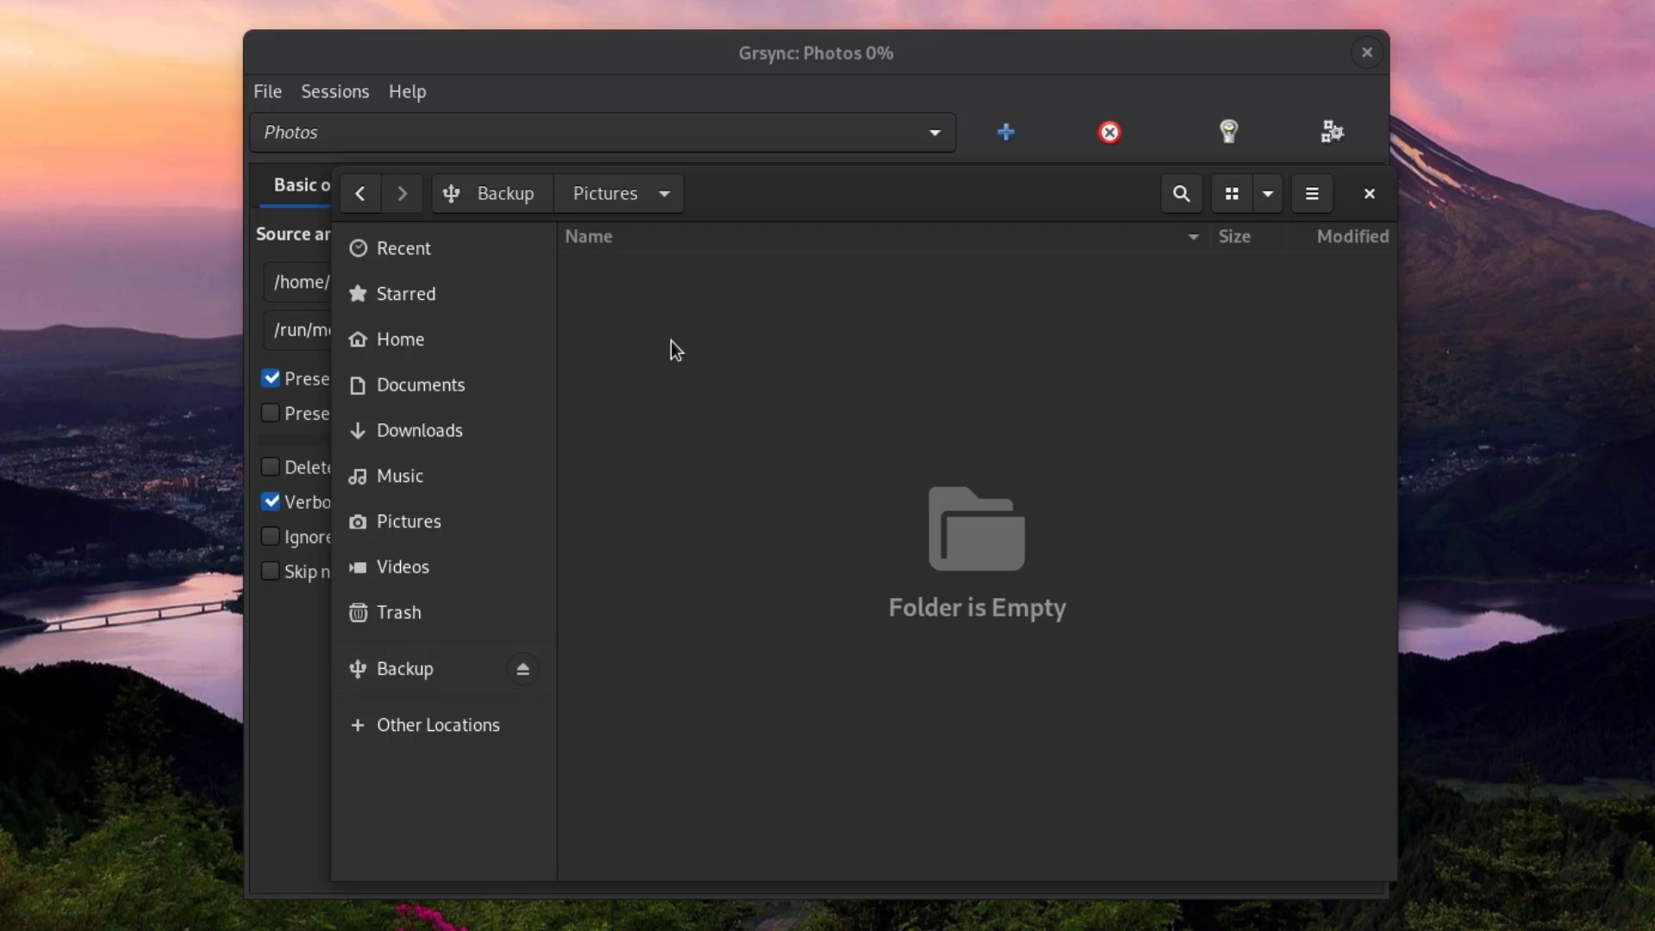
pyautogui.click(1367, 193)
# Review the source and destination of the default session and those of the Photos session, and quit Grsync.
pyautogui.click(469, 131)
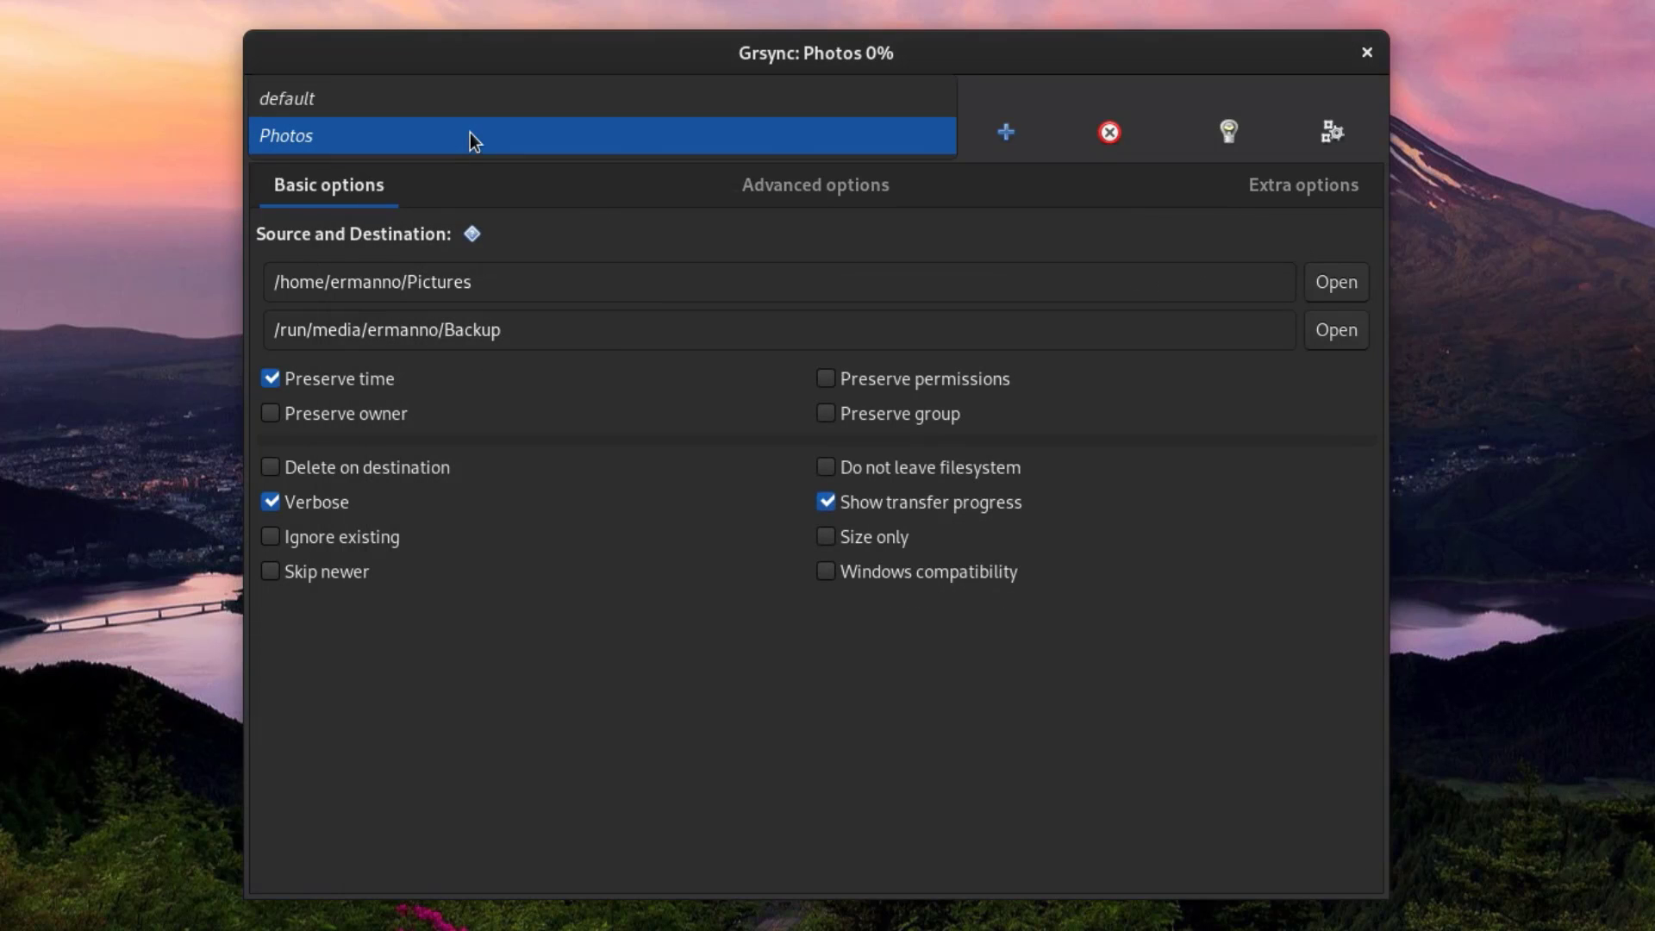
pyautogui.click(412, 103)
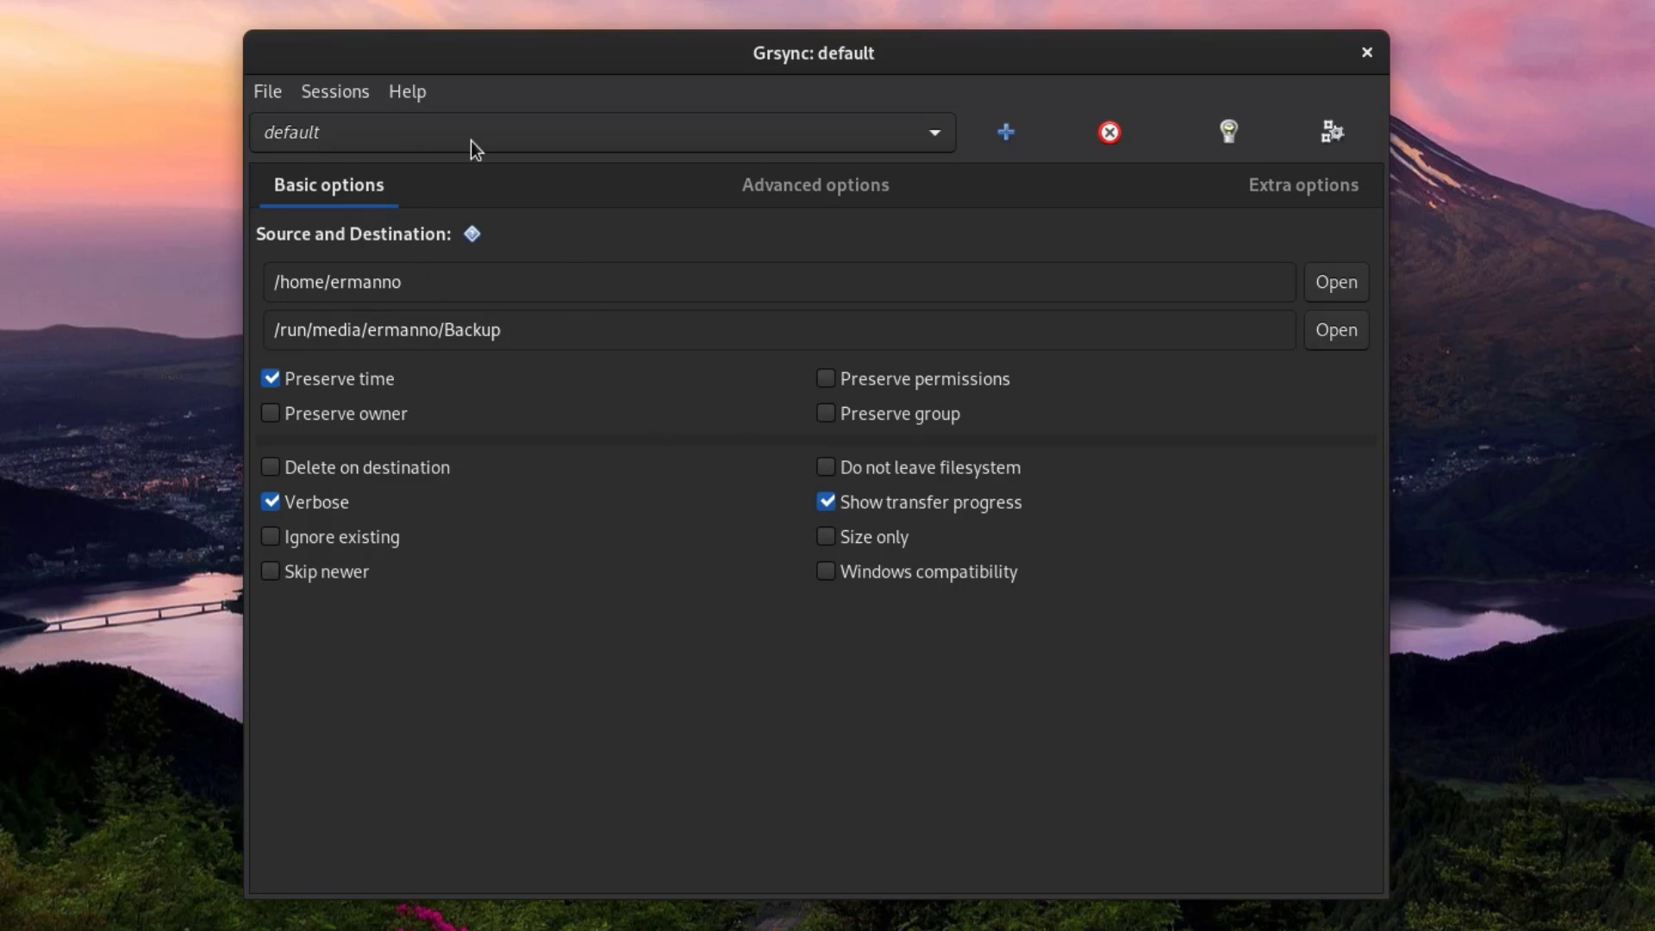
pyautogui.click(448, 127)
pyautogui.click(442, 186)
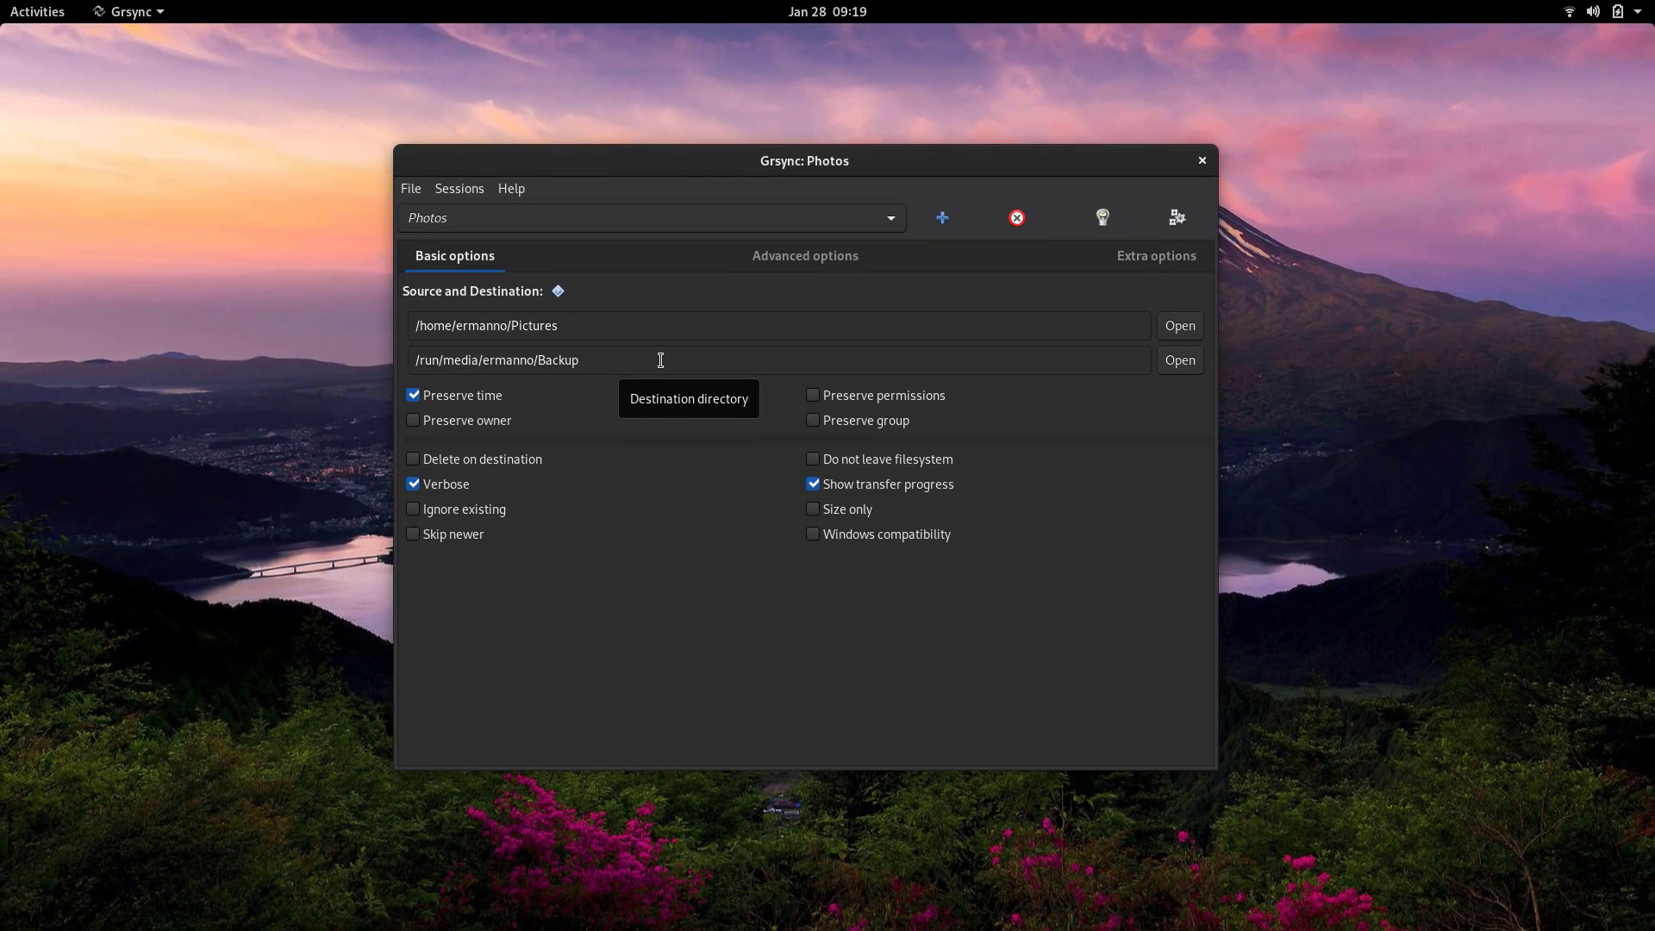
pyautogui.hotkey('ctrl', 'q')
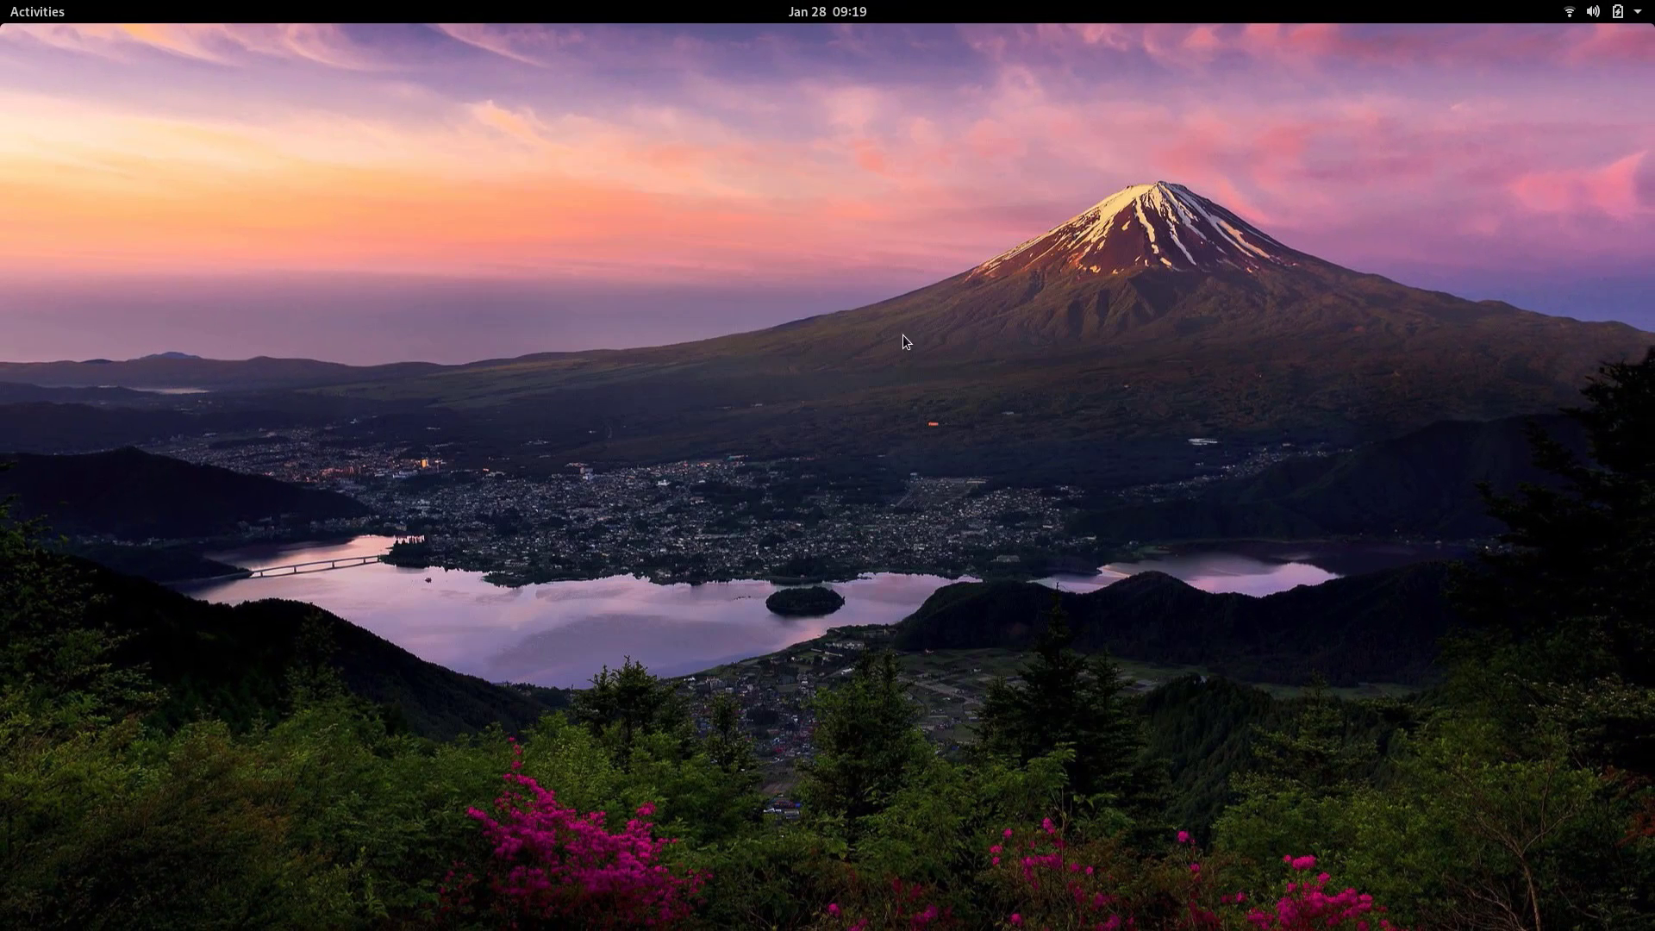